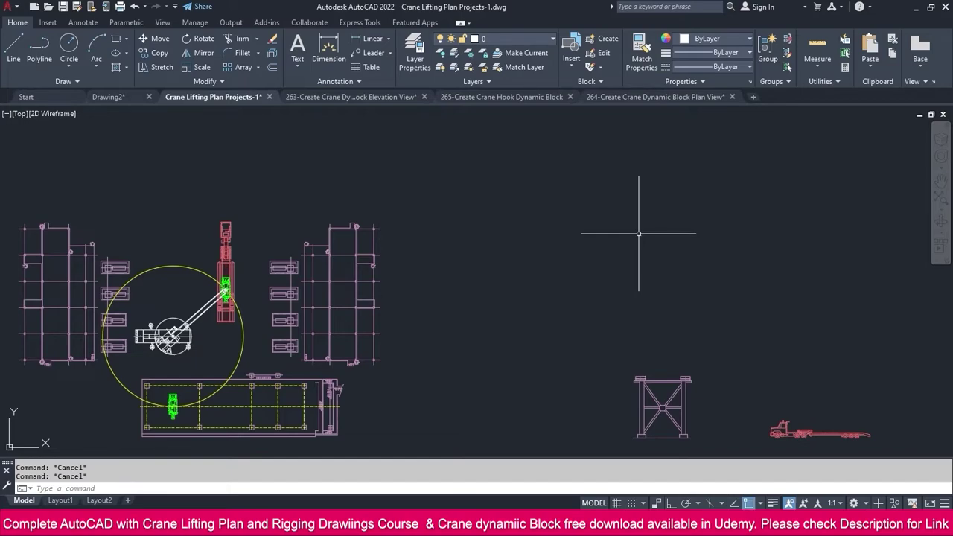
Copy the crane block from the crane elevation view drawing and paste it into Crane Lifting Plan Projects-1, left of the steel frame elevation
{"action": "left_click", "coordinate": [381, 98]}
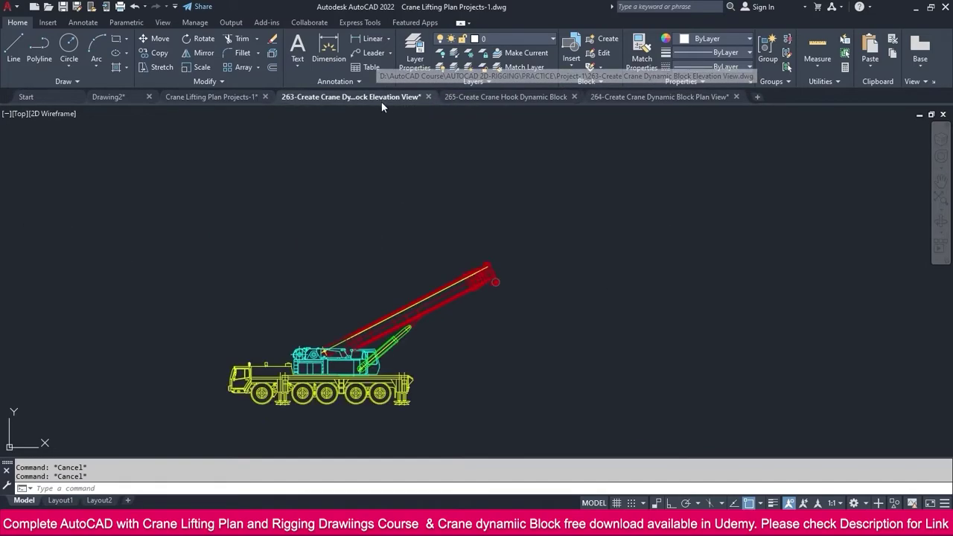
{"action": "left_click", "coordinate": [498, 284]}
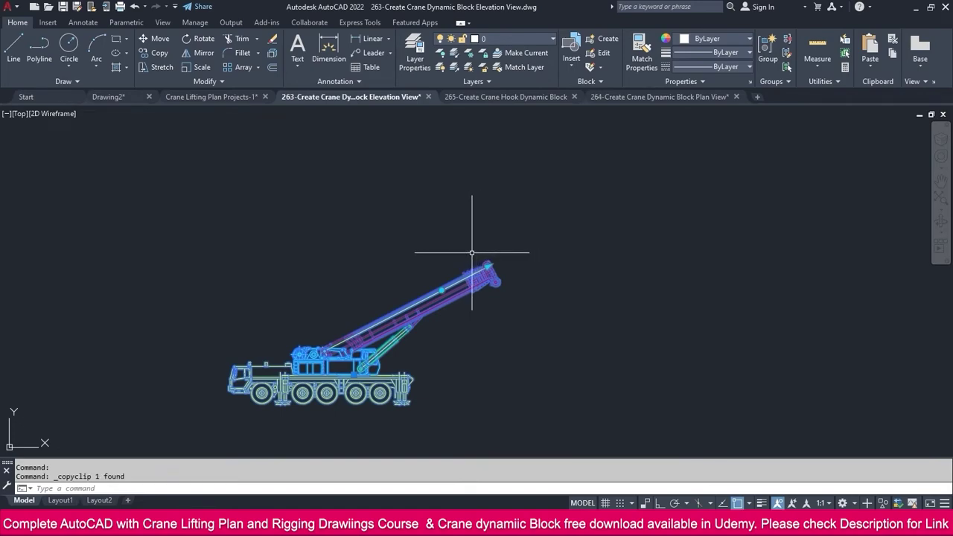
{"action": "key", "text": "Escape"}
{"action": "left_click", "coordinate": [213, 96]}
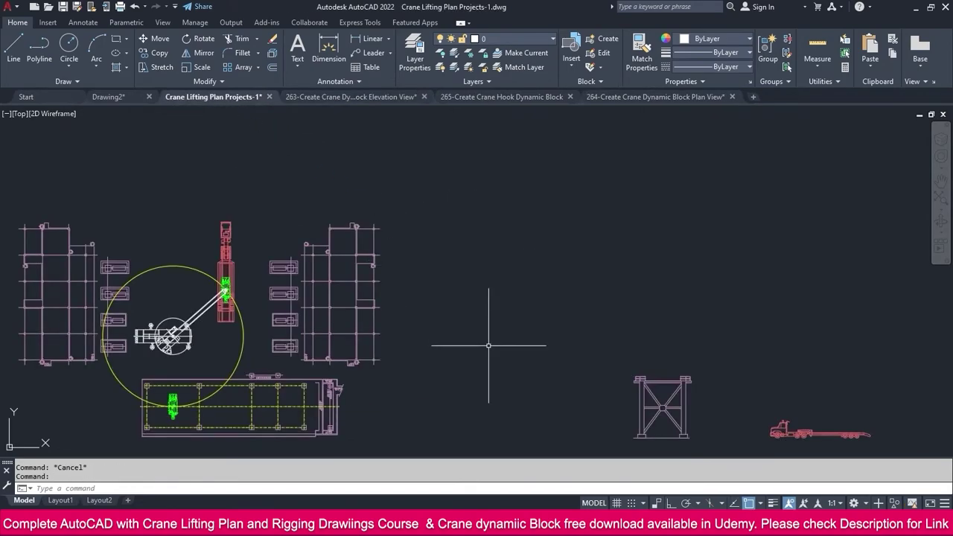
{"action": "key", "text": "ctrl+v"}
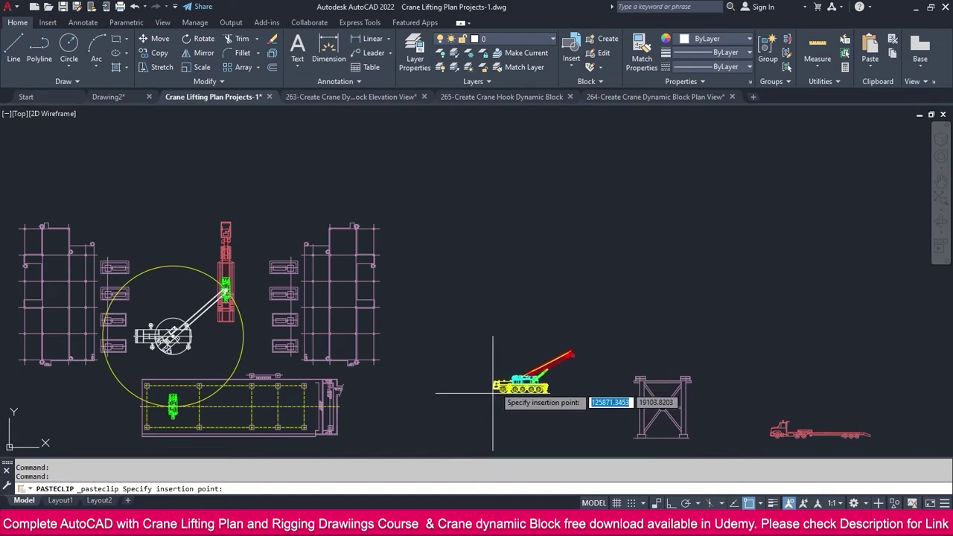
{"action": "middle_click_drag", "start_coordinate": [504, 387], "coordinate": [510, 321]}
{"action": "left_click", "coordinate": [489, 350]}
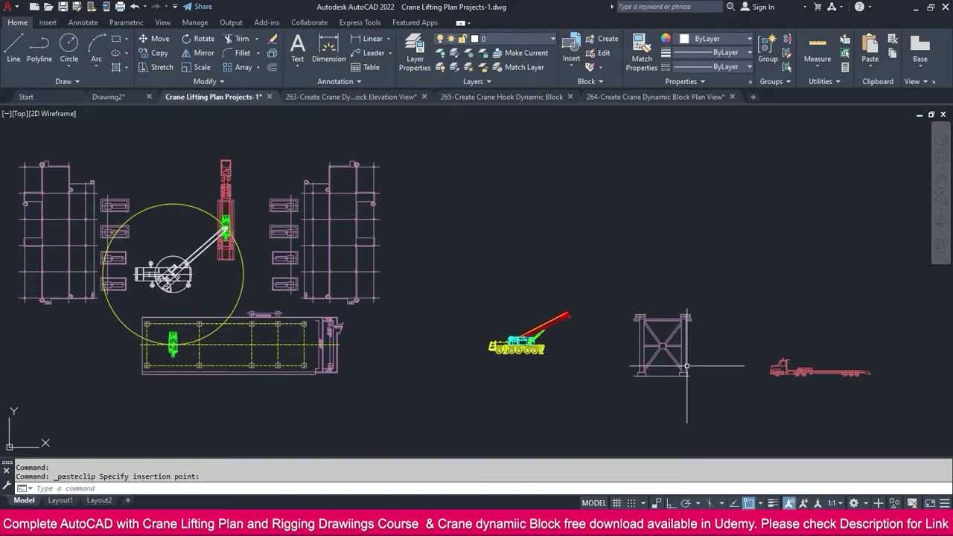
Draw a vertical centre line about 14,500 long, with Ortho on, upward from the midpoint between the steel frame's two columns
{"action": "scroll", "coordinate": [677, 350], "scroll_direction": "up", "scroll_amount": 2}
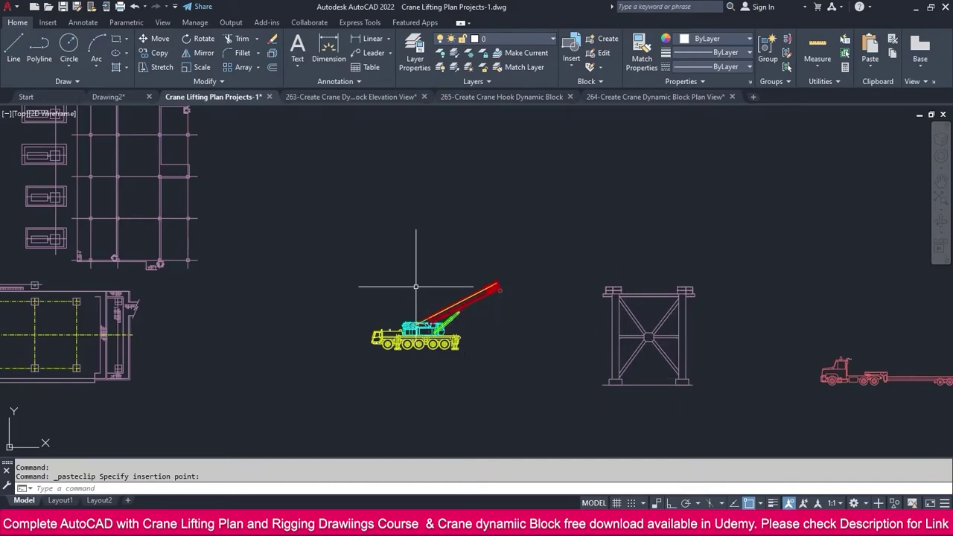
{"action": "left_click", "coordinate": [13, 49]}
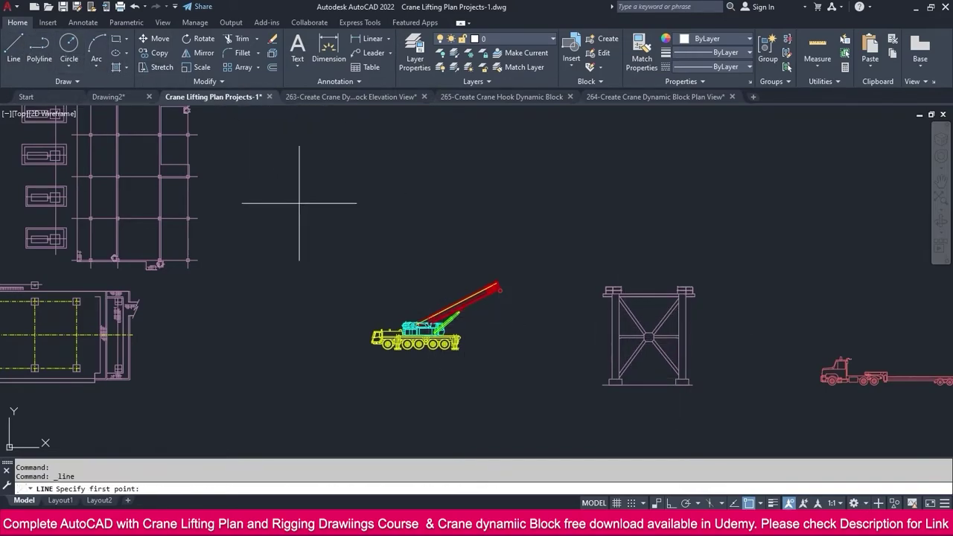
{"action": "right_click", "coordinate": [540, 365], "text": "shift"}
{"action": "left_click", "coordinate": [585, 100]}
{"action": "scroll", "coordinate": [654, 342], "scroll_direction": "up", "scroll_amount": 4}
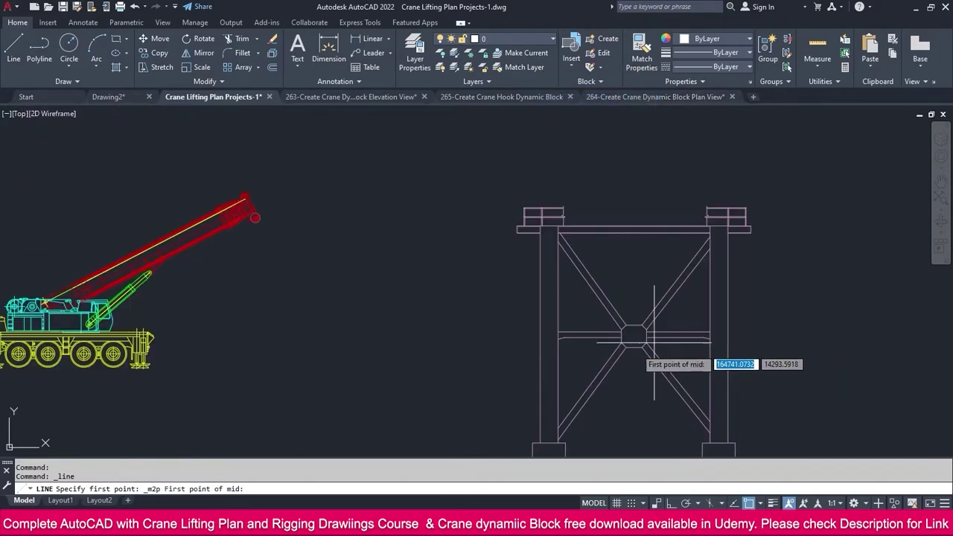
{"action": "left_click", "coordinate": [546, 363]}
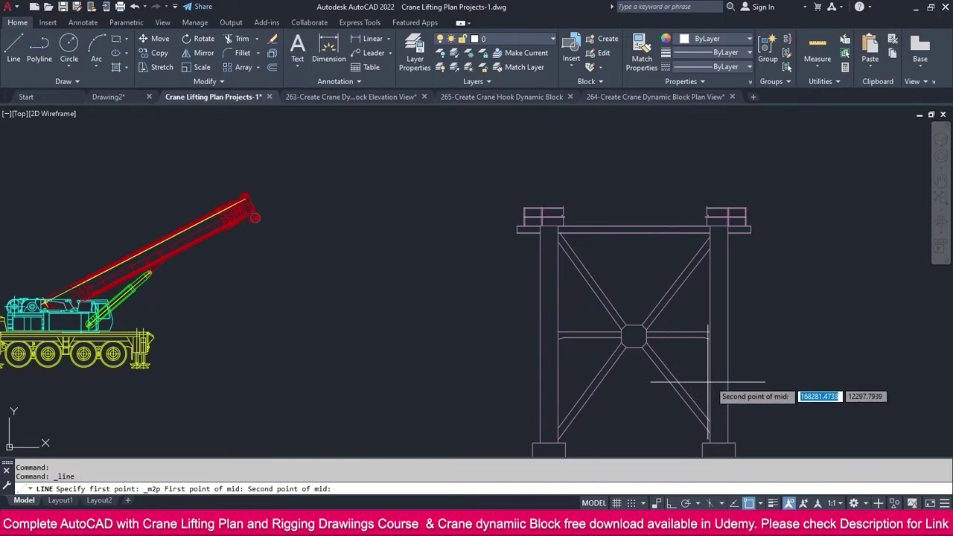
{"action": "left_click", "coordinate": [709, 383]}
{"action": "scroll", "coordinate": [722, 370], "scroll_direction": "down", "scroll_amount": 2}
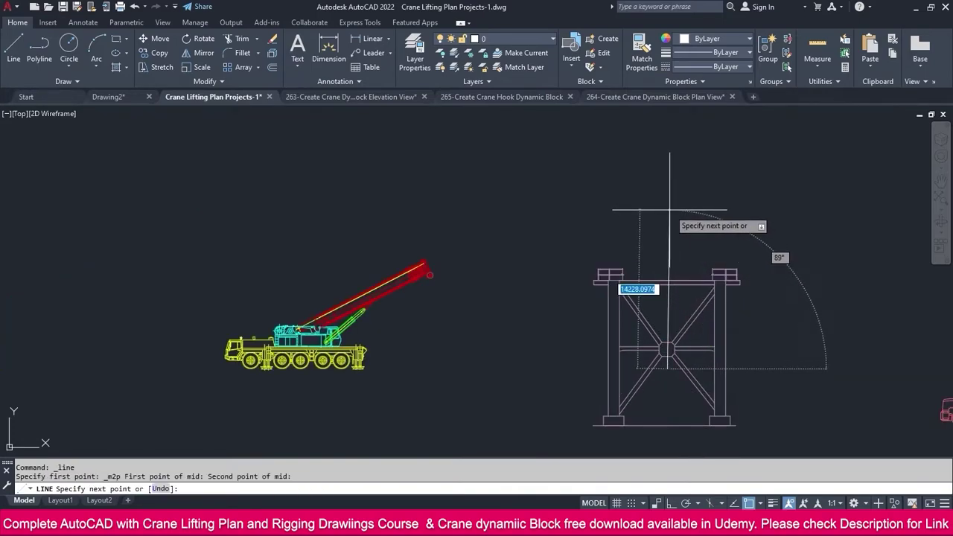
{"action": "key", "text": "F8"}
{"action": "key", "text": "Escape"}
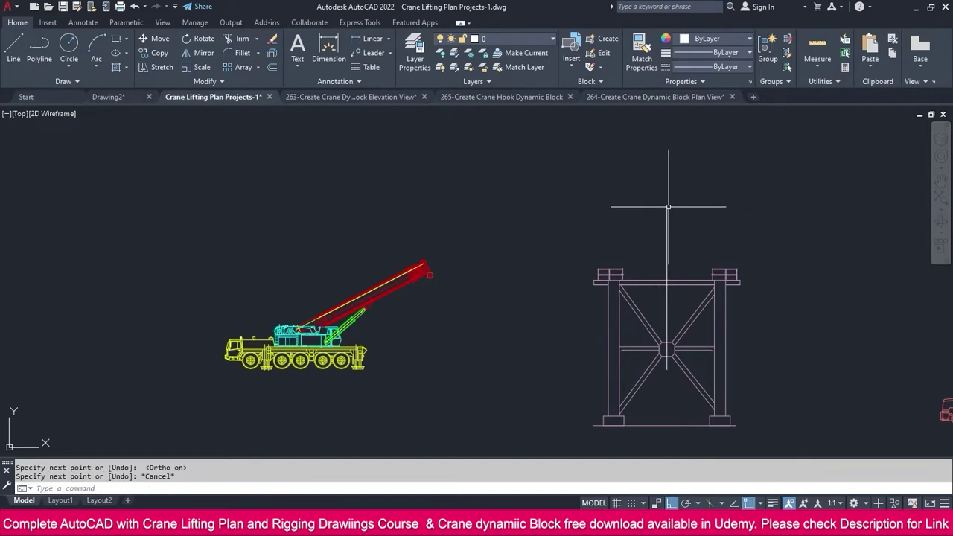
Stretch the lower end of the frame's vertical centre line down to below the ground line
{"action": "left_click", "coordinate": [680, 331]}
{"action": "left_click", "coordinate": [672, 366]}
{"action": "left_click", "coordinate": [667, 368]}
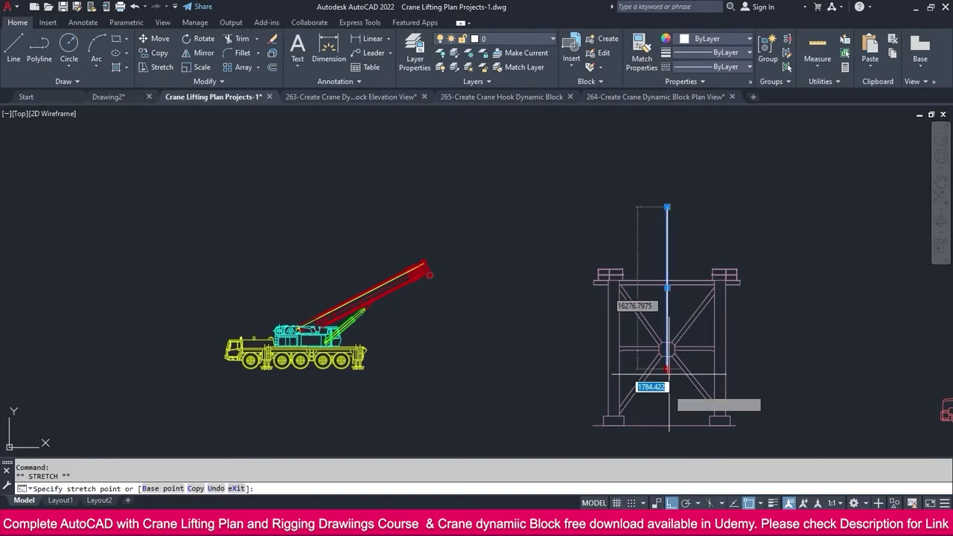
{"action": "middle_click_drag", "start_coordinate": [669, 395], "coordinate": [668, 305]}
{"action": "left_click", "coordinate": [668, 398]}
{"action": "key", "text": "Escape"}
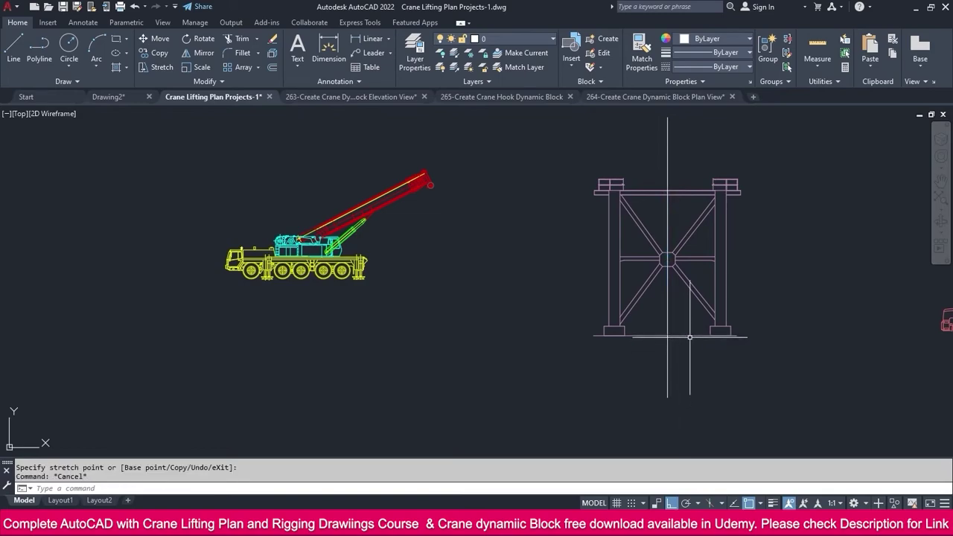
Stretch the left end of the frame's ground line horizontally until it extends past the crane's cab
{"action": "left_click", "coordinate": [690, 335]}
{"action": "left_click", "coordinate": [595, 335]}
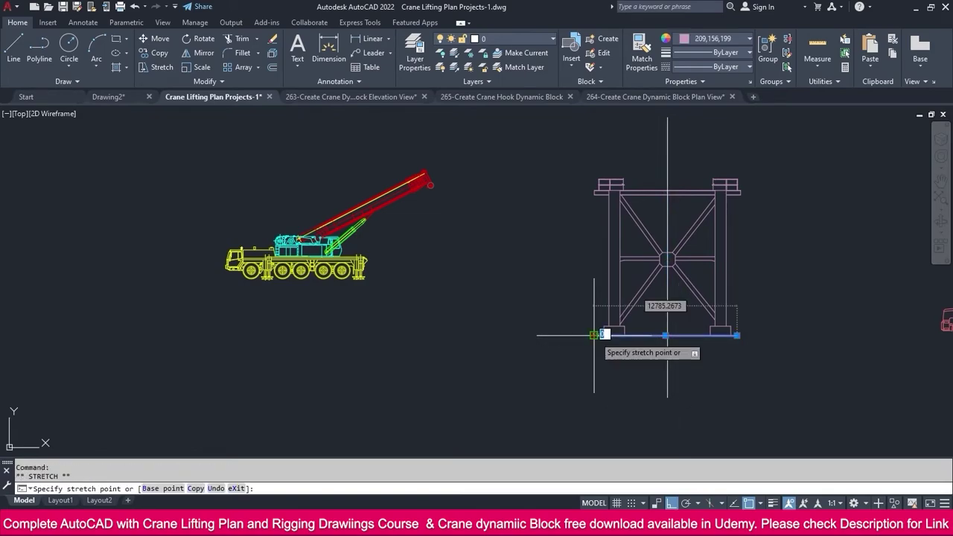
{"action": "left_click", "coordinate": [314, 336]}
{"action": "left_click", "coordinate": [312, 335]}
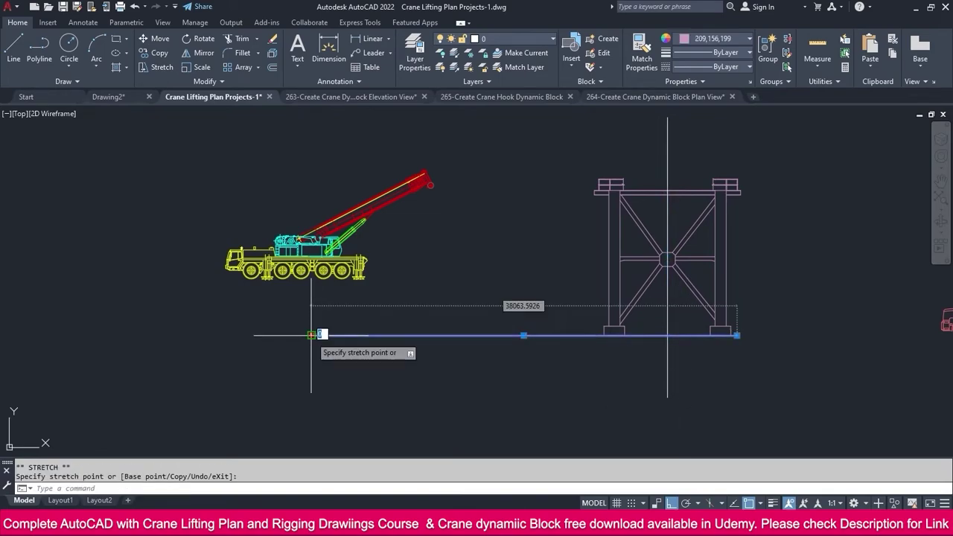
{"action": "left_click", "coordinate": [209, 336]}
{"action": "key", "text": "Escape"}
Move the crane block from the bottom of its rear outrigger pad onto the ground line, left of the steel frame
{"action": "left_click", "coordinate": [326, 245]}
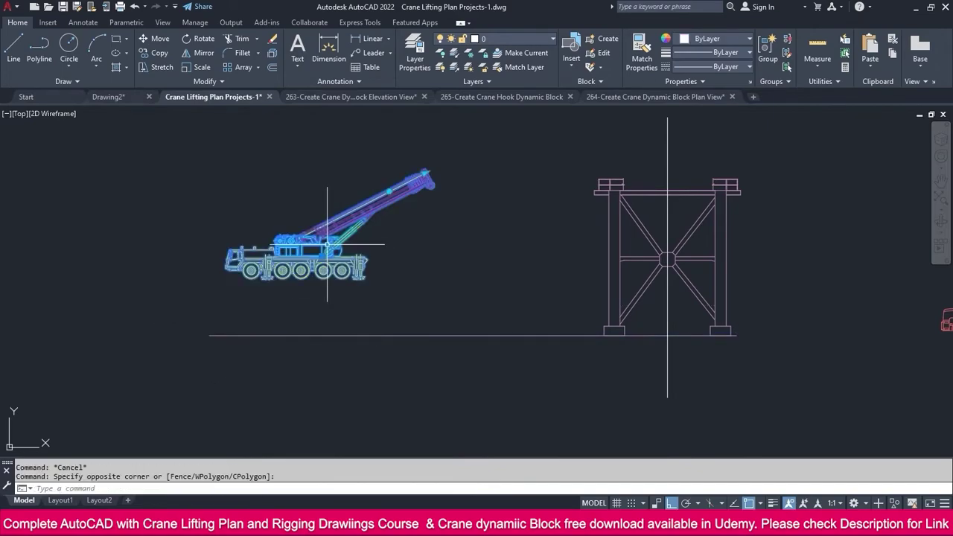
{"action": "left_click", "coordinate": [160, 40]}
{"action": "scroll", "coordinate": [447, 312], "scroll_direction": "up", "scroll_amount": 6}
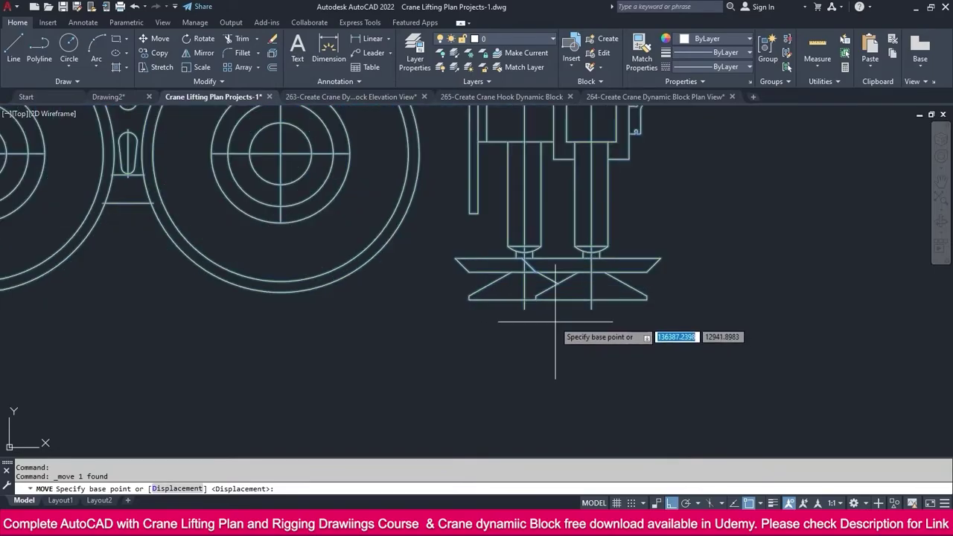
{"action": "left_click", "coordinate": [524, 316]}
{"action": "scroll", "coordinate": [447, 290], "scroll_direction": "down", "scroll_amount": 5}
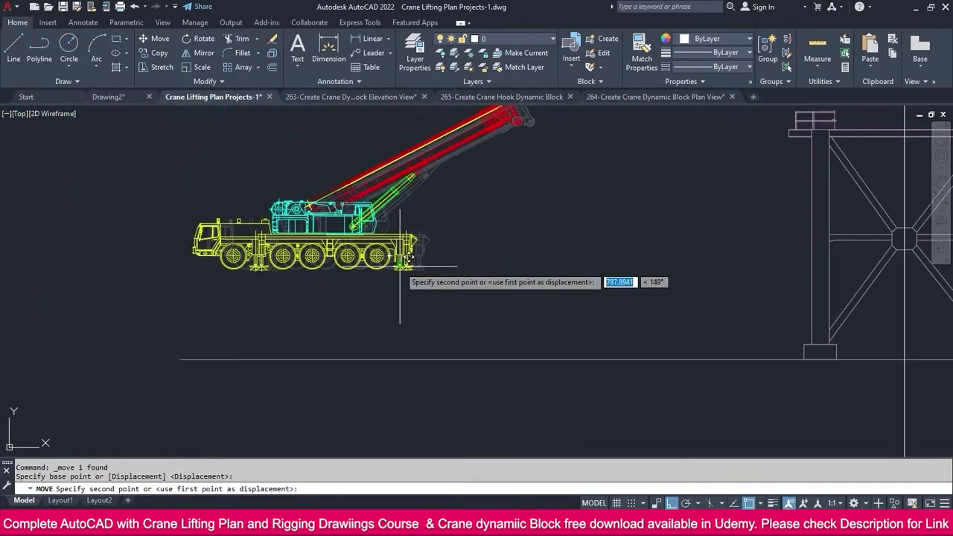
{"action": "left_click", "coordinate": [610, 356]}
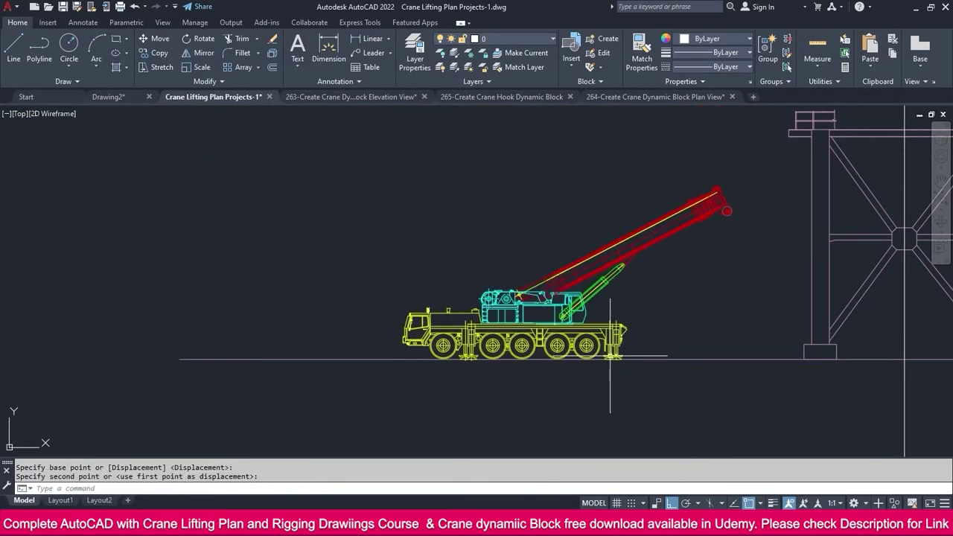
{"action": "scroll", "coordinate": [610, 356], "scroll_direction": "up", "scroll_amount": 5}
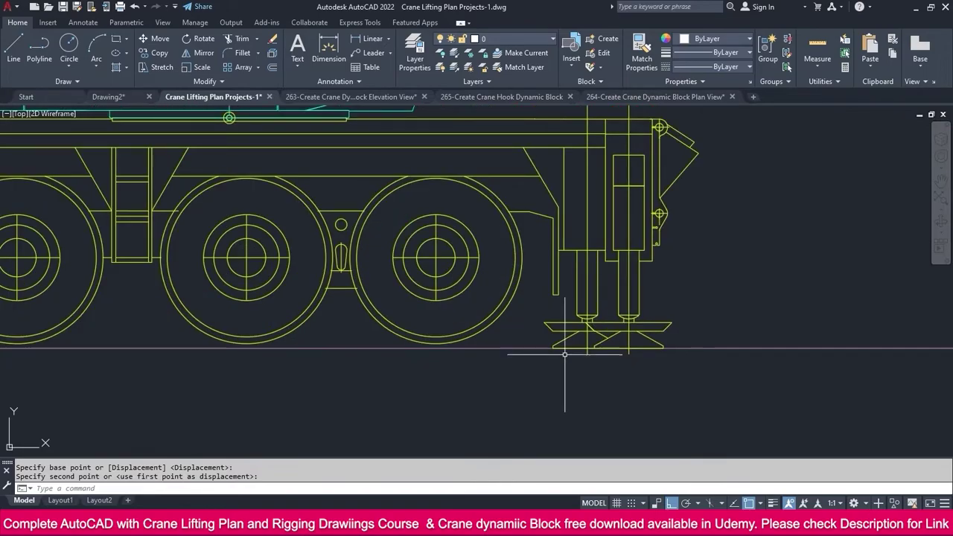
{"action": "scroll", "coordinate": [610, 362], "scroll_direction": "down", "scroll_amount": 5}
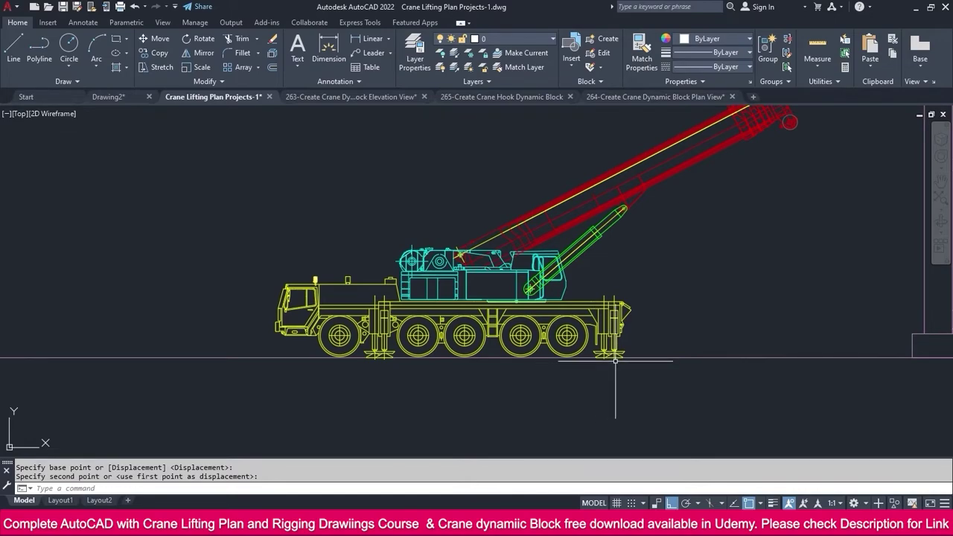
Offset the frame's vertical centre line 16000 to the left, toward the crane
{"action": "scroll", "coordinate": [614, 361], "scroll_direction": "down", "scroll_amount": 3}
{"action": "middle_click_drag", "start_coordinate": [615, 361], "coordinate": [429, 394]}
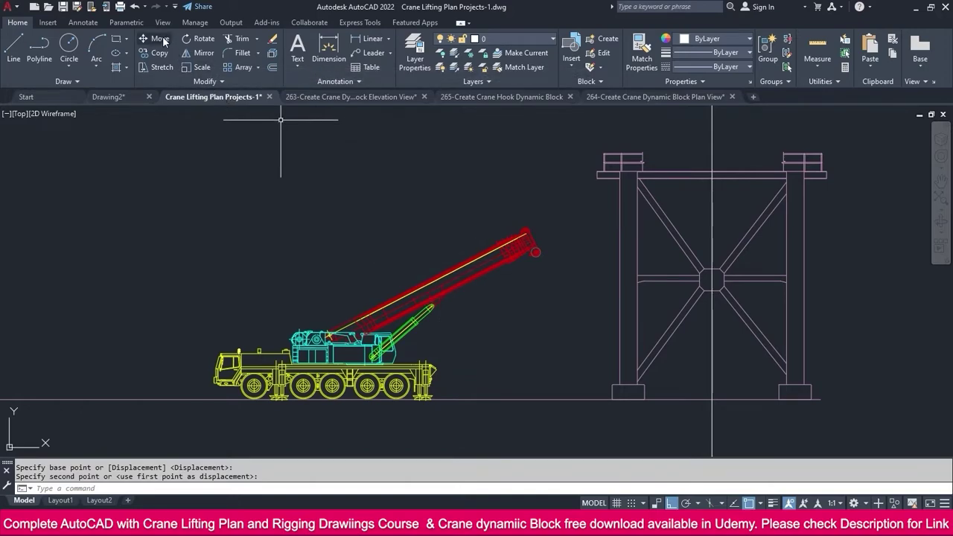
{"action": "left_click", "coordinate": [271, 67]}
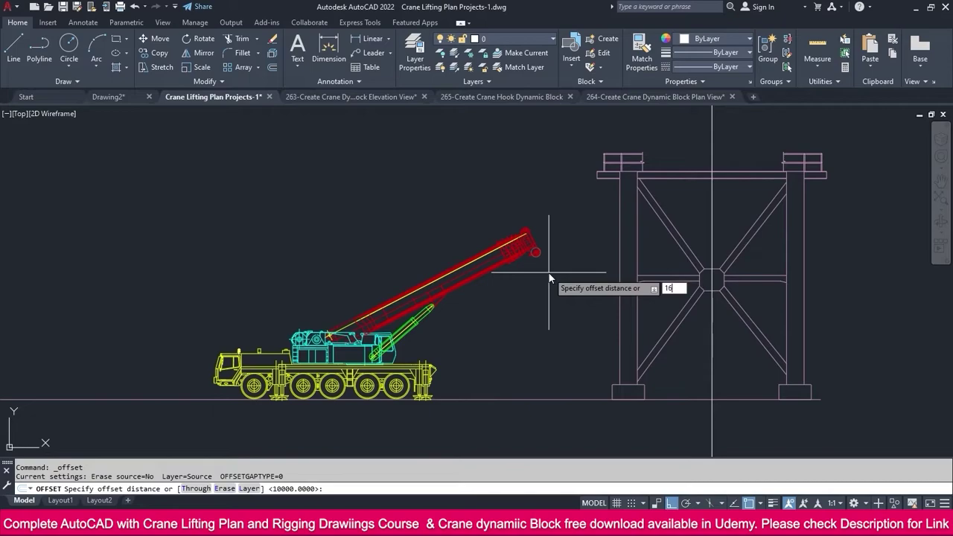
{"action": "key", "text": "Return"}
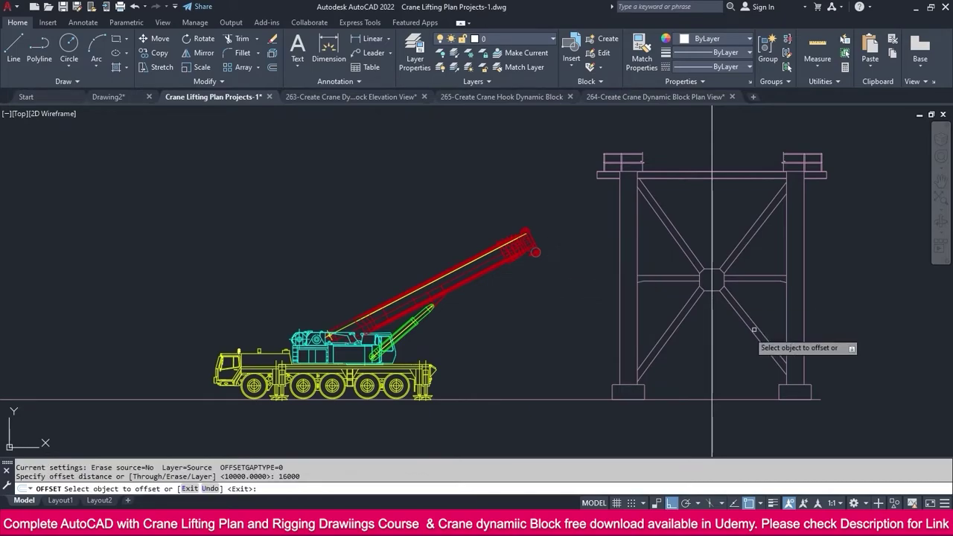
{"action": "left_click", "coordinate": [712, 358]}
{"action": "left_click", "coordinate": [584, 358]}
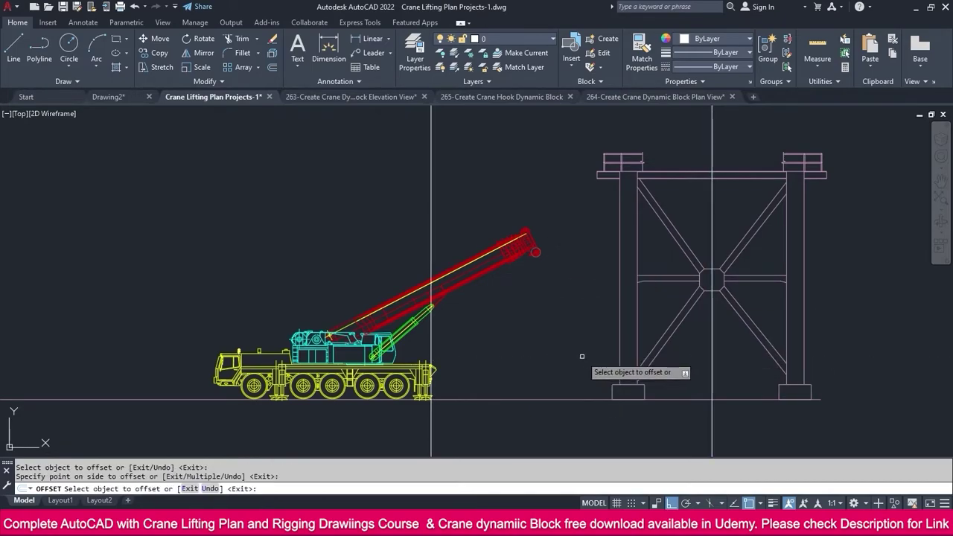
{"action": "key", "text": "Escape"}
Move the crane block horizontally from its slewing centre so that this point lies on the offset vertical line
{"action": "middle_click_drag", "start_coordinate": [495, 334], "coordinate": [528, 298]}
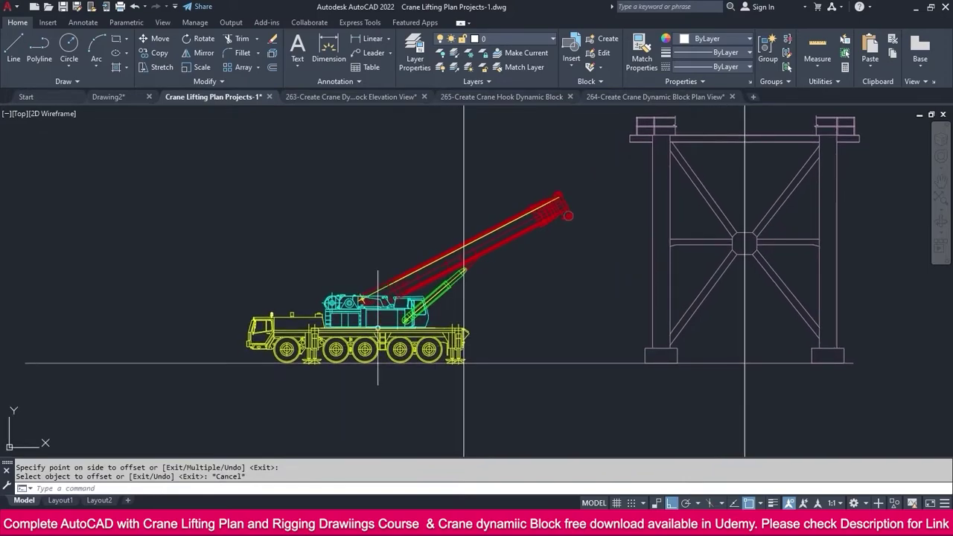
{"action": "left_click", "coordinate": [535, 249]}
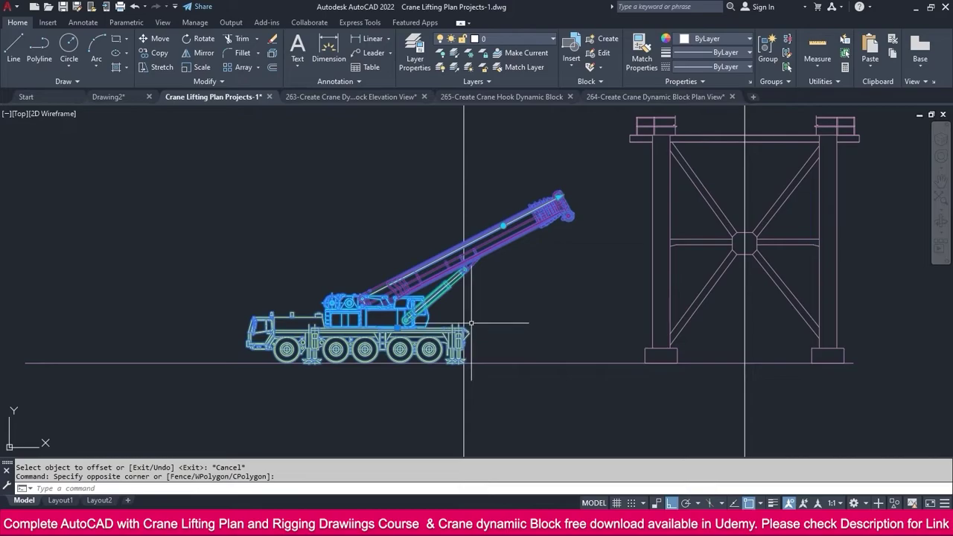
{"action": "left_click", "coordinate": [159, 39]}
{"action": "scroll", "coordinate": [446, 332], "scroll_direction": "up", "scroll_amount": 8}
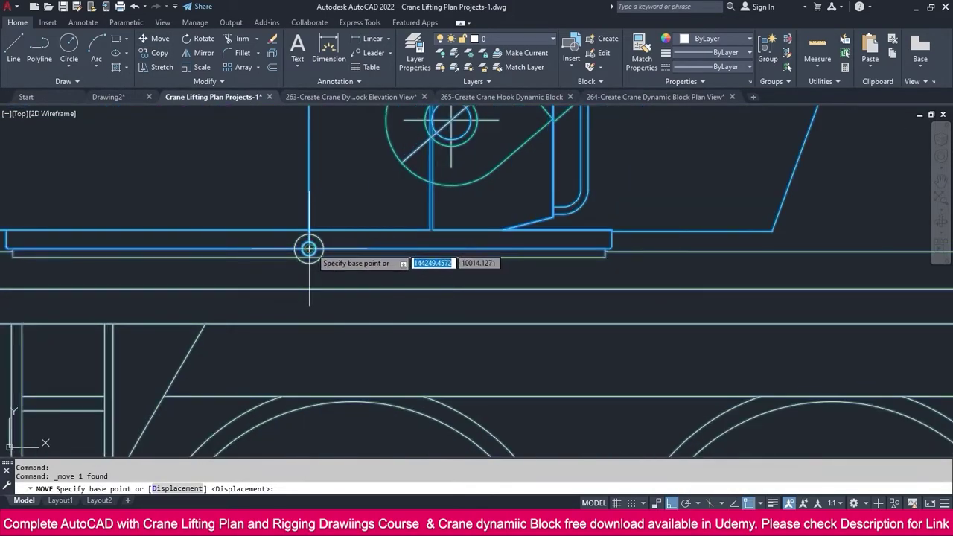
{"action": "left_click", "coordinate": [321, 244]}
{"action": "scroll", "coordinate": [347, 238], "scroll_direction": "down", "scroll_amount": 5}
{"action": "scroll", "coordinate": [543, 237], "scroll_direction": "up", "scroll_amount": 5}
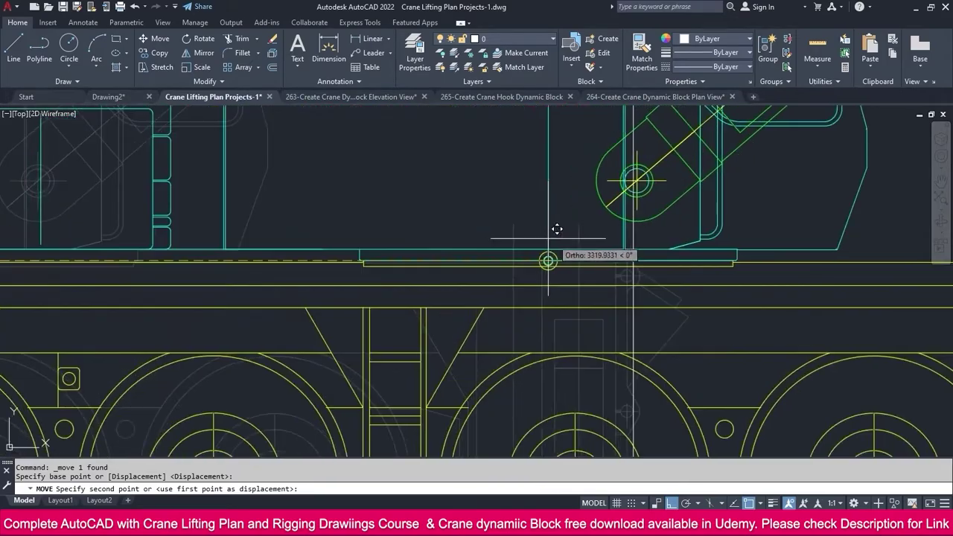
{"action": "middle_click_drag", "start_coordinate": [627, 260], "coordinate": [633, 261]}
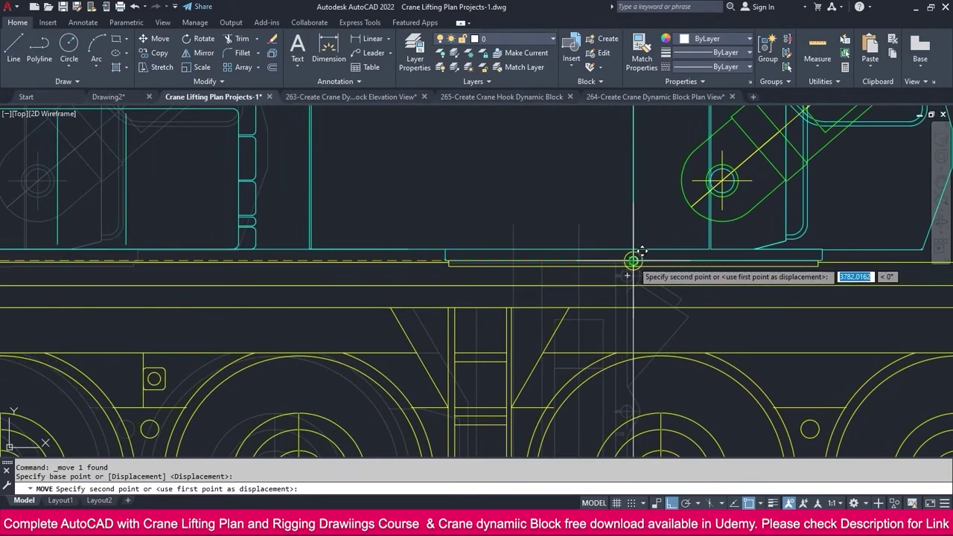
{"action": "left_click", "coordinate": [633, 260]}
{"action": "scroll", "coordinate": [566, 282], "scroll_direction": "down", "scroll_amount": 6}
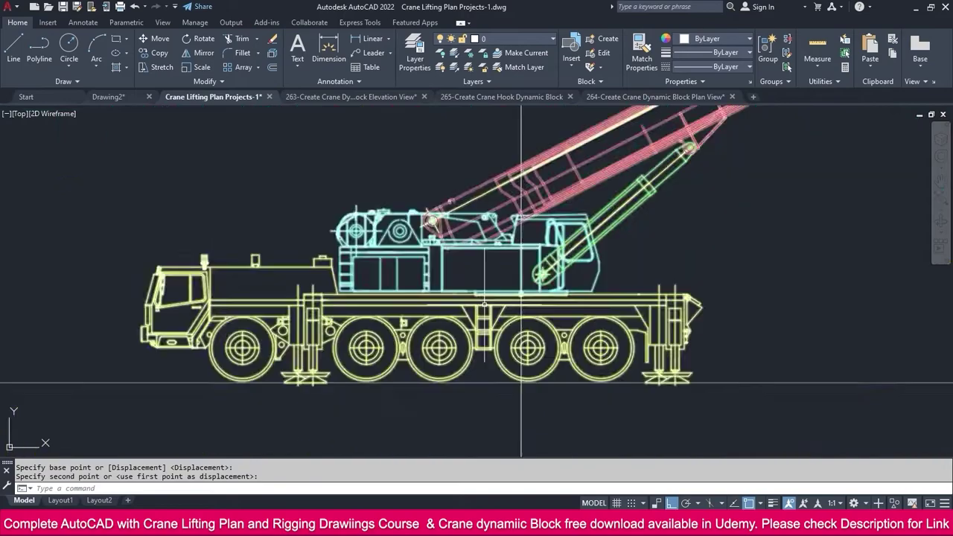
Delete the offset vertical line passing through the crane's slewing centre
{"action": "middle_click_drag", "start_coordinate": [575, 270], "coordinate": [537, 317]}
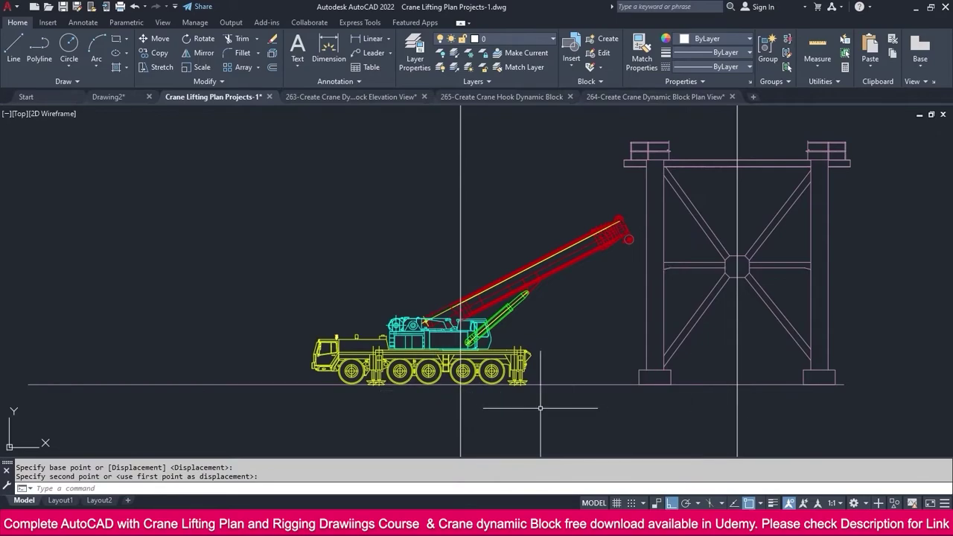
{"action": "middle_click_drag", "start_coordinate": [552, 320], "coordinate": [528, 352]}
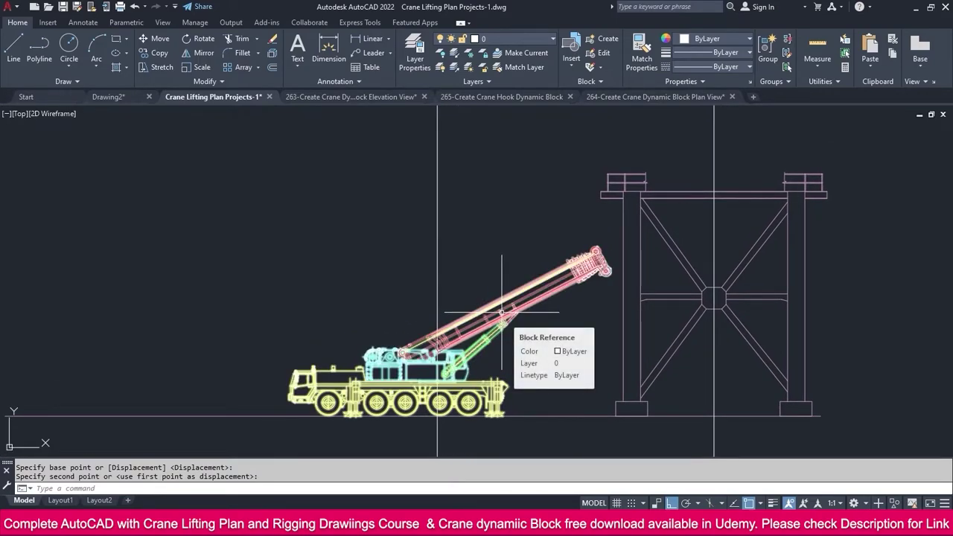
{"action": "scroll", "coordinate": [501, 313], "scroll_direction": "down", "scroll_amount": 2}
{"action": "left_click", "coordinate": [484, 191]}
{"action": "left_click", "coordinate": [427, 192]}
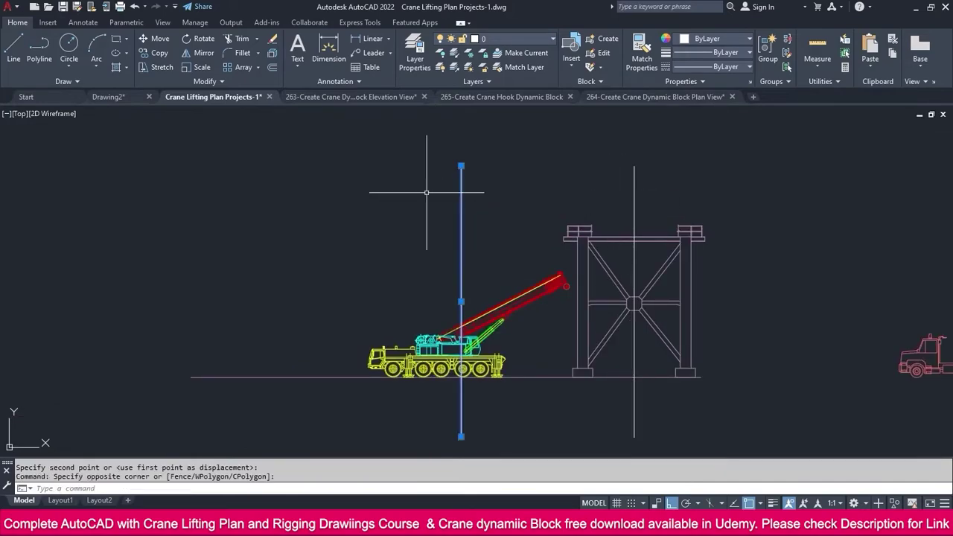
{"action": "key", "text": "Delete"}
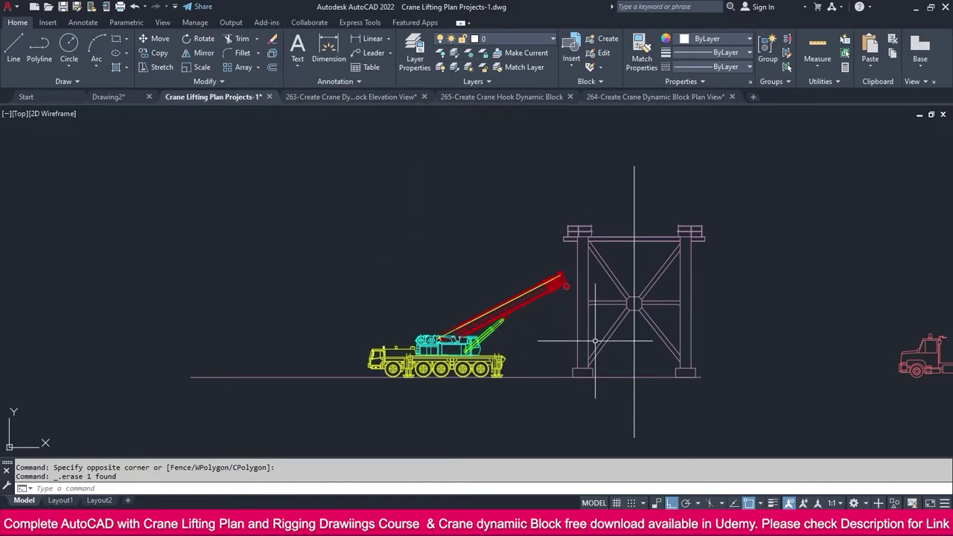
Extend the crane block's boom to a length of 44500, keeping its tip beyond the steel frame
{"action": "left_click", "coordinate": [525, 294]}
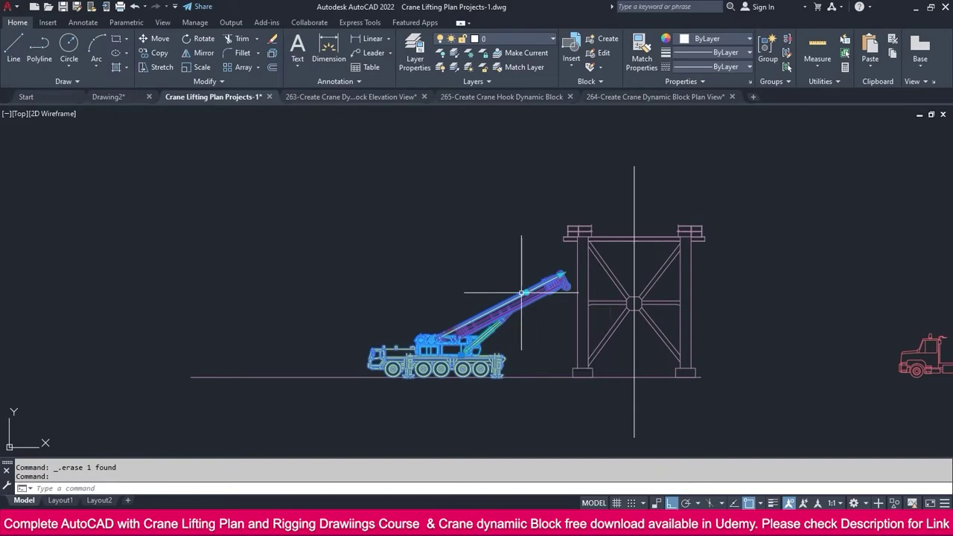
{"action": "left_click", "coordinate": [561, 275]}
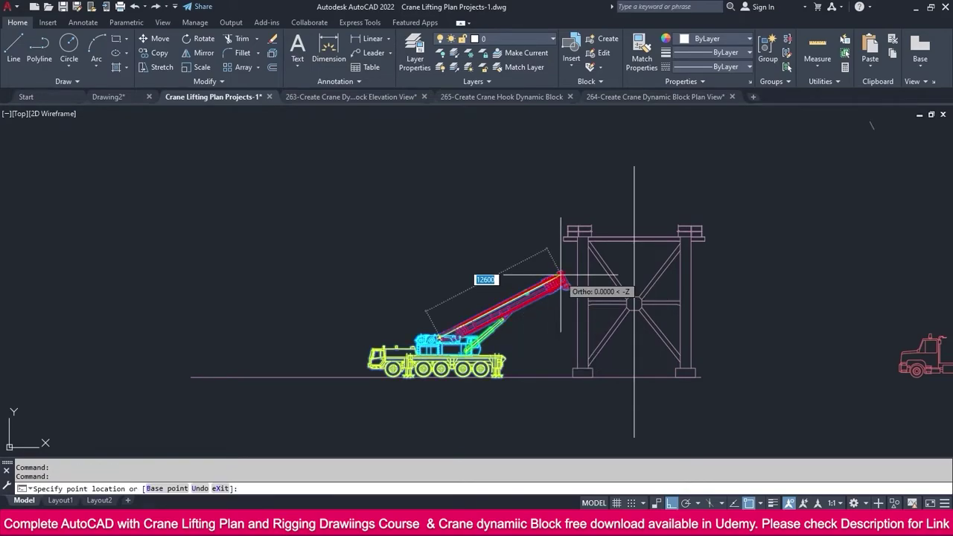
{"action": "scroll", "coordinate": [561, 277], "scroll_direction": "down", "scroll_amount": 3}
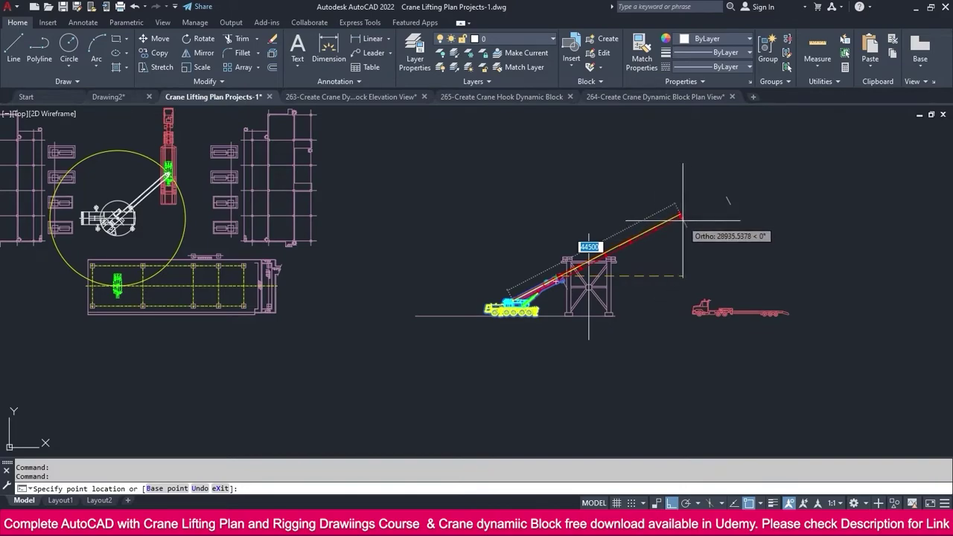
{"action": "left_click", "coordinate": [682, 220]}
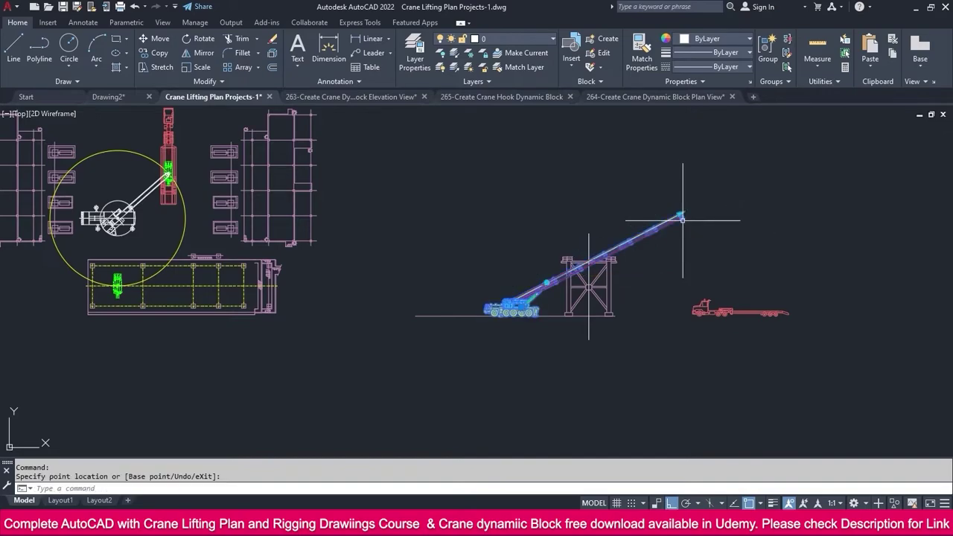
{"action": "scroll", "coordinate": [683, 220], "scroll_direction": "up", "scroll_amount": 2}
{"action": "left_click", "coordinate": [655, 170]}
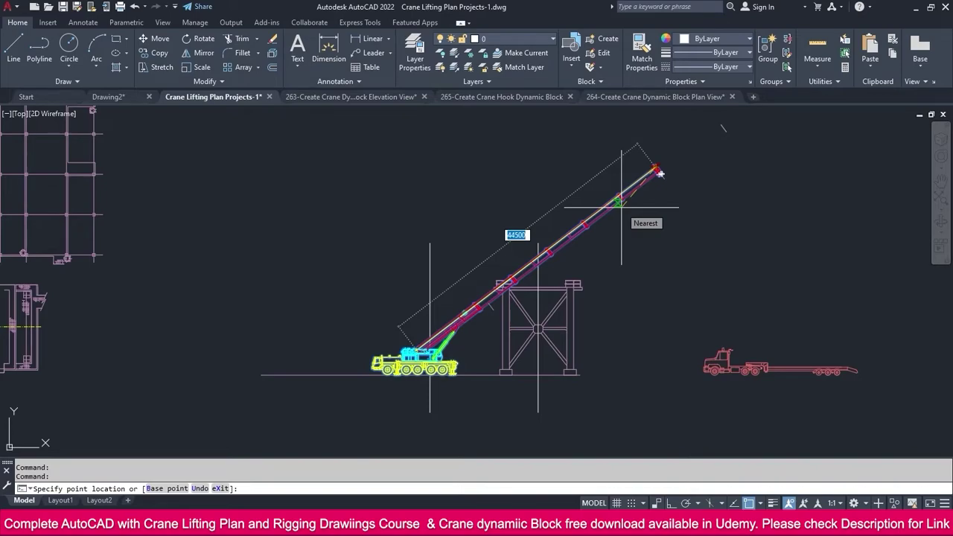
{"action": "key", "text": "Escape"}
{"action": "key", "text": "Escape"}
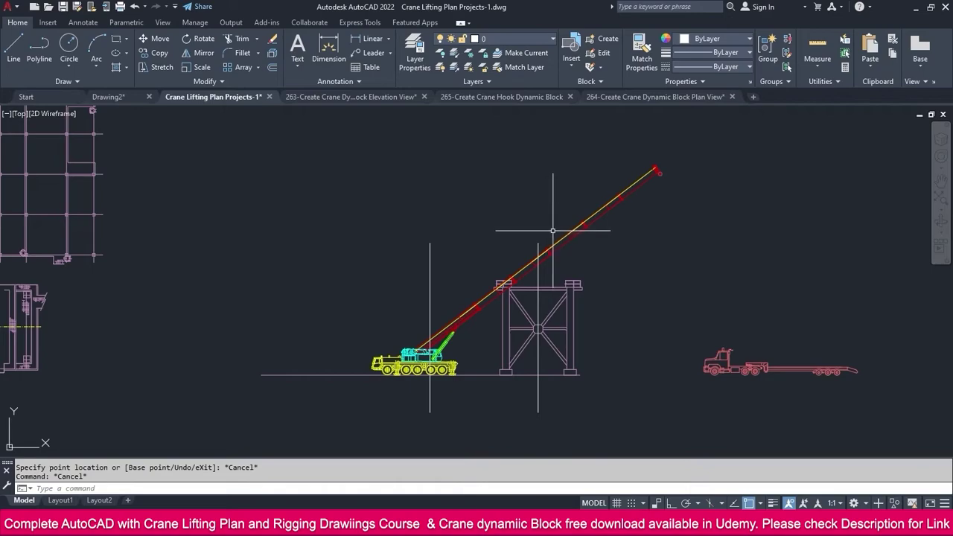
{"action": "left_click", "coordinate": [488, 301]}
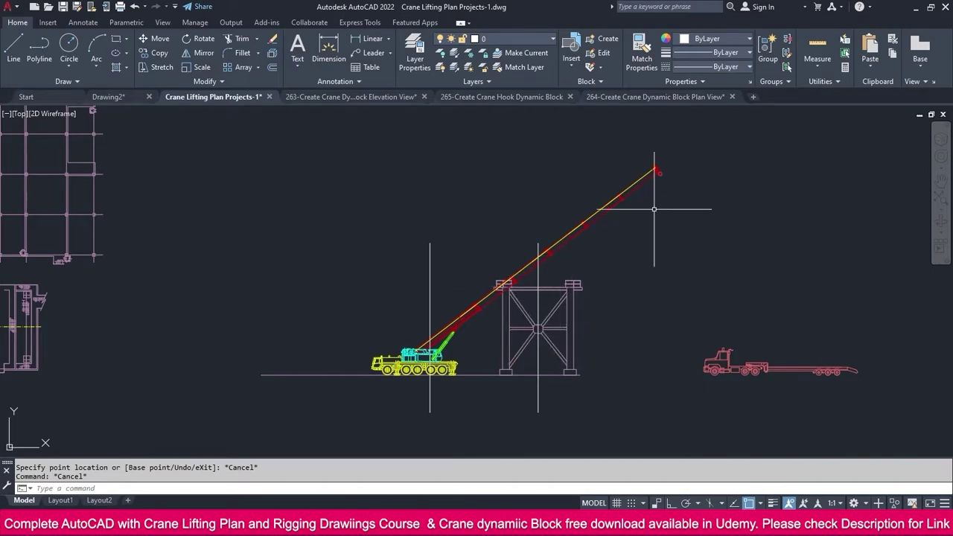
{"action": "left_click", "coordinate": [656, 185]}
{"action": "left_click", "coordinate": [649, 187]}
{"action": "key", "text": "Escape"}
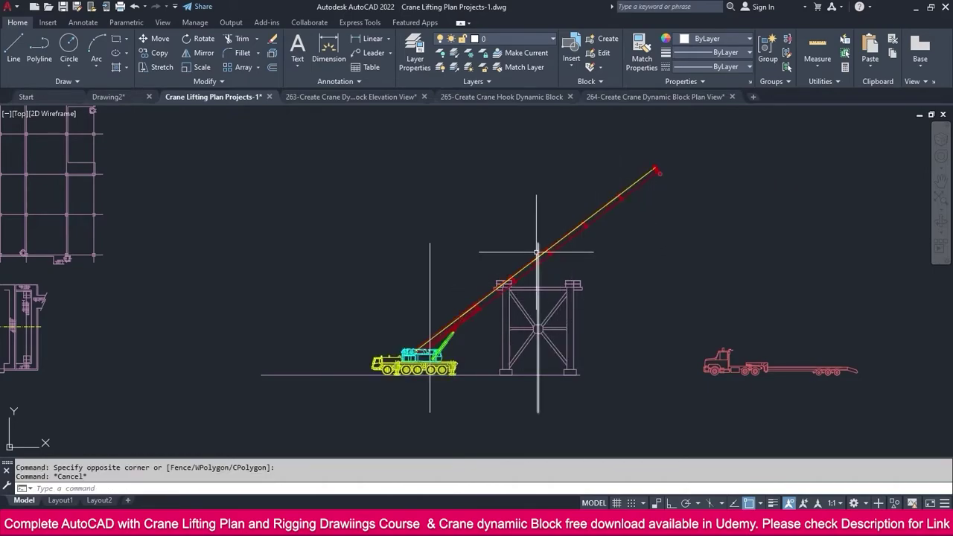
{"action": "key", "text": "Escape"}
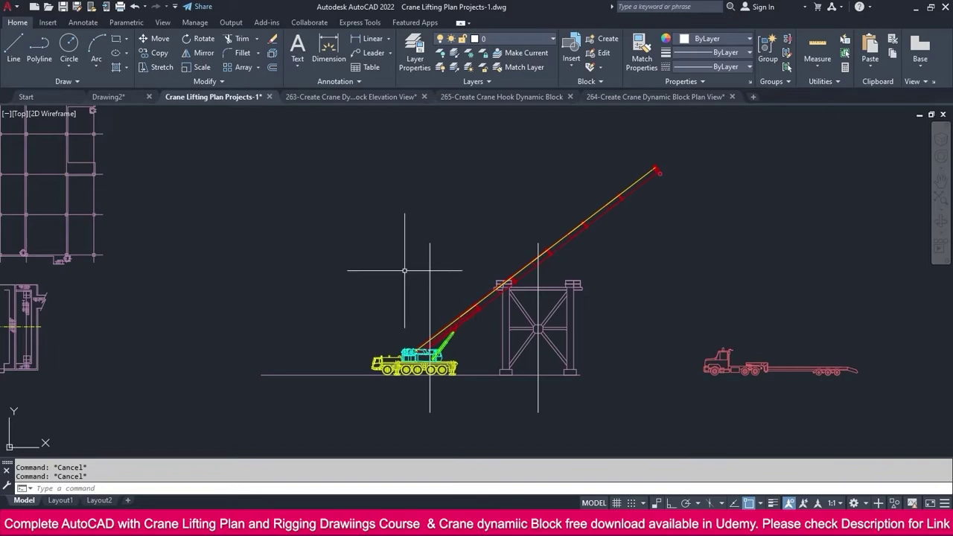
Draw a circle of radius 44500 centred on the crane boom's pivot point
{"action": "left_click", "coordinate": [68, 46]}
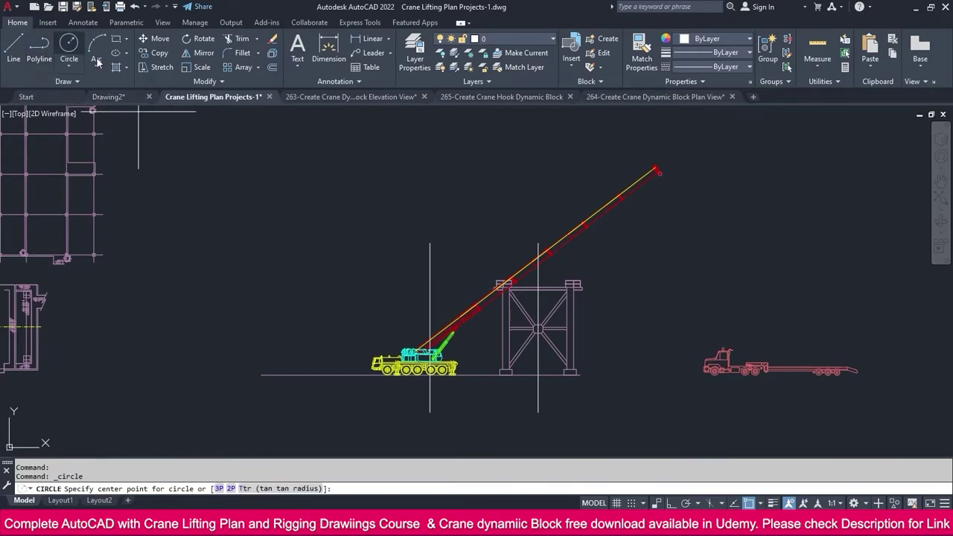
{"action": "scroll", "coordinate": [381, 352], "scroll_direction": "up", "scroll_amount": 8}
{"action": "scroll", "coordinate": [380, 354], "scroll_direction": "up", "scroll_amount": 3}
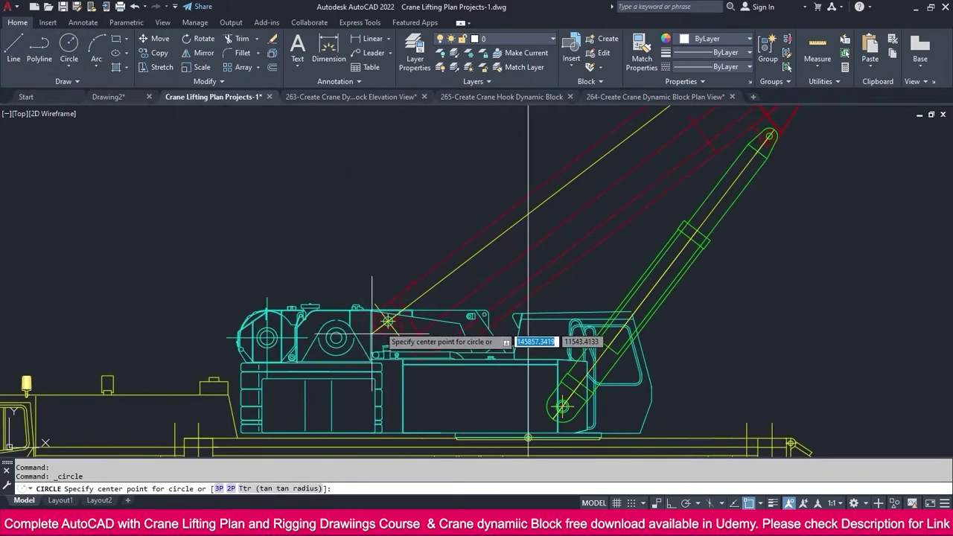
{"action": "left_click", "coordinate": [388, 321]}
{"action": "scroll", "coordinate": [388, 322], "scroll_direction": "down", "scroll_amount": 4}
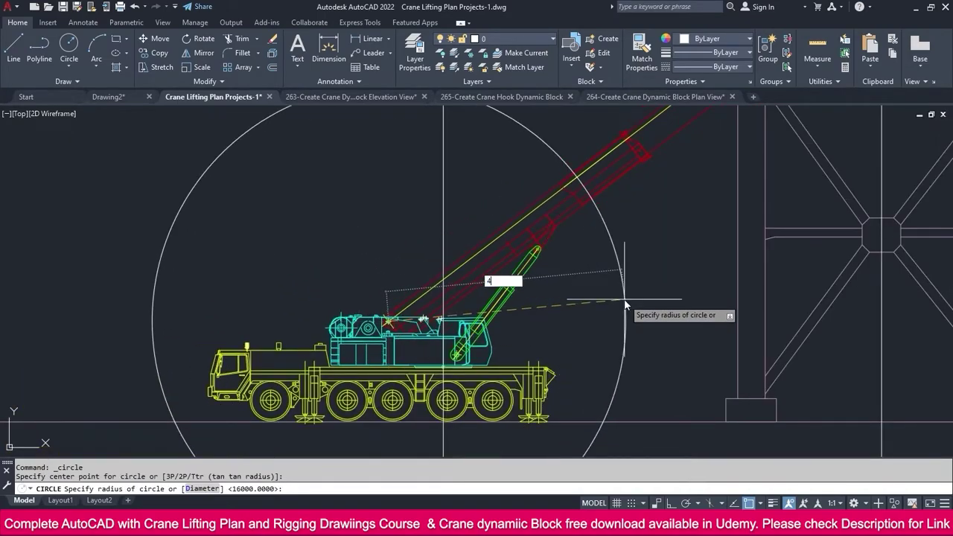
{"action": "key", "text": "Return"}
{"action": "scroll", "coordinate": [558, 322], "scroll_direction": "down", "scroll_amount": 5}
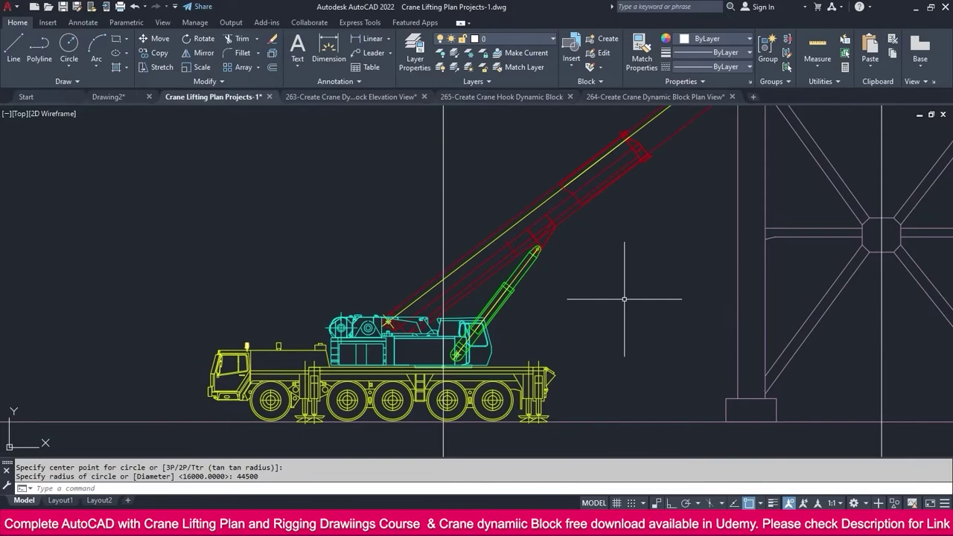
{"action": "scroll", "coordinate": [621, 285], "scroll_direction": "down", "scroll_amount": 2}
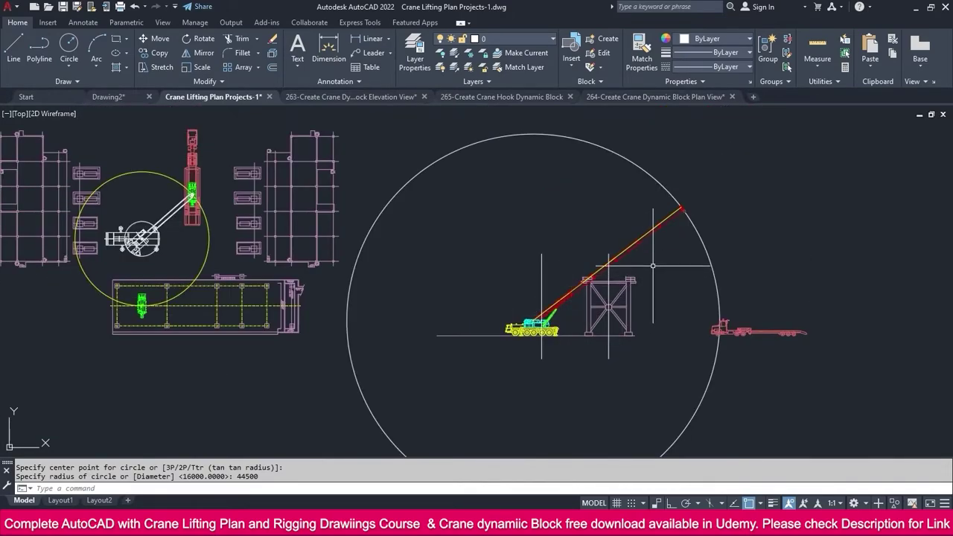
Extend the steel frame's vertical centre line up to the boom-length circle
{"action": "scroll", "coordinate": [626, 276], "scroll_direction": "up", "scroll_amount": 2}
{"action": "left_click", "coordinate": [600, 253]}
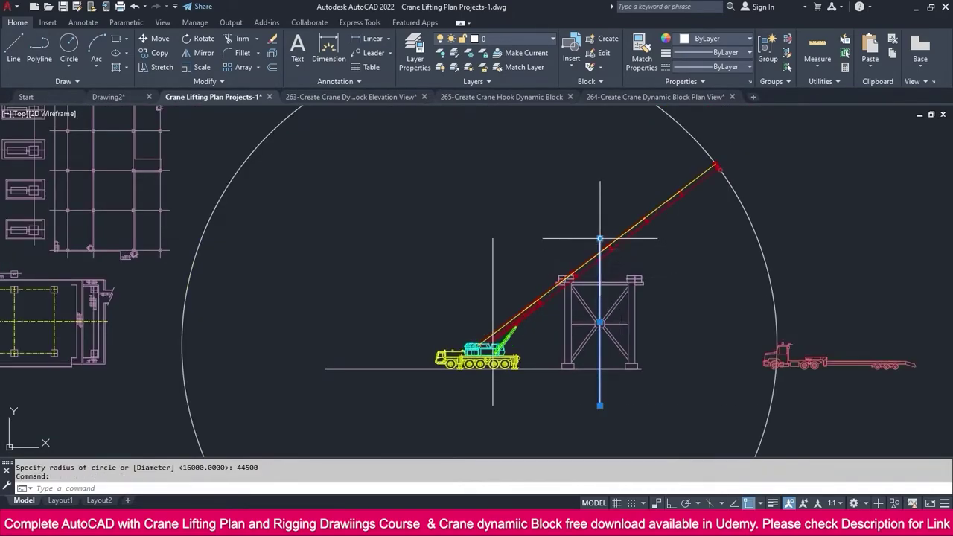
{"action": "middle_click_drag", "start_coordinate": [633, 123], "coordinate": [605, 208]}
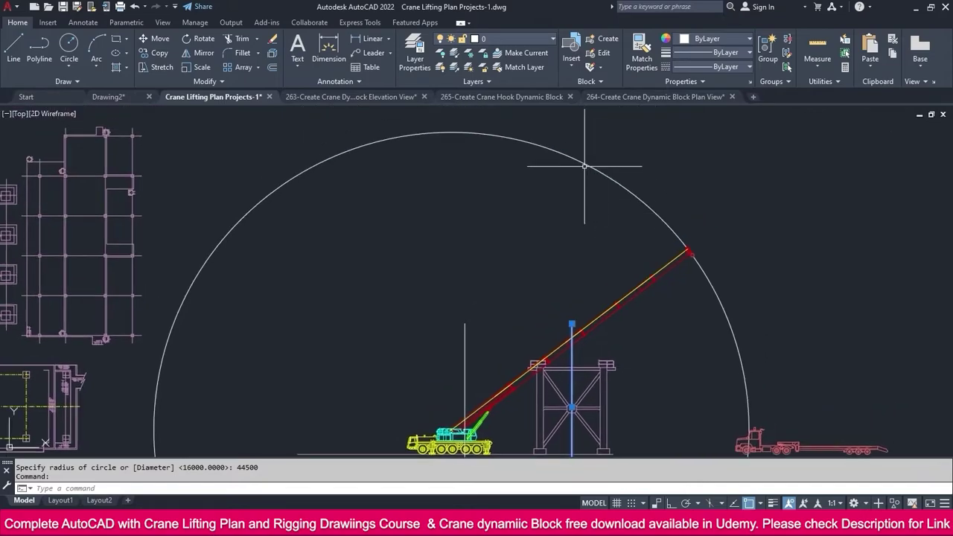
{"action": "key", "text": "Escape"}
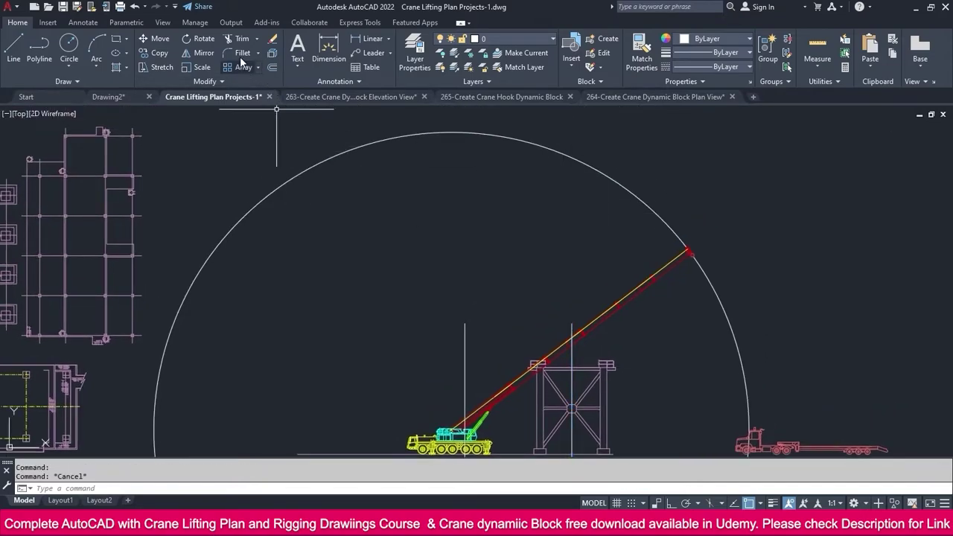
{"action": "left_click", "coordinate": [257, 41]}
{"action": "left_click", "coordinate": [253, 69]}
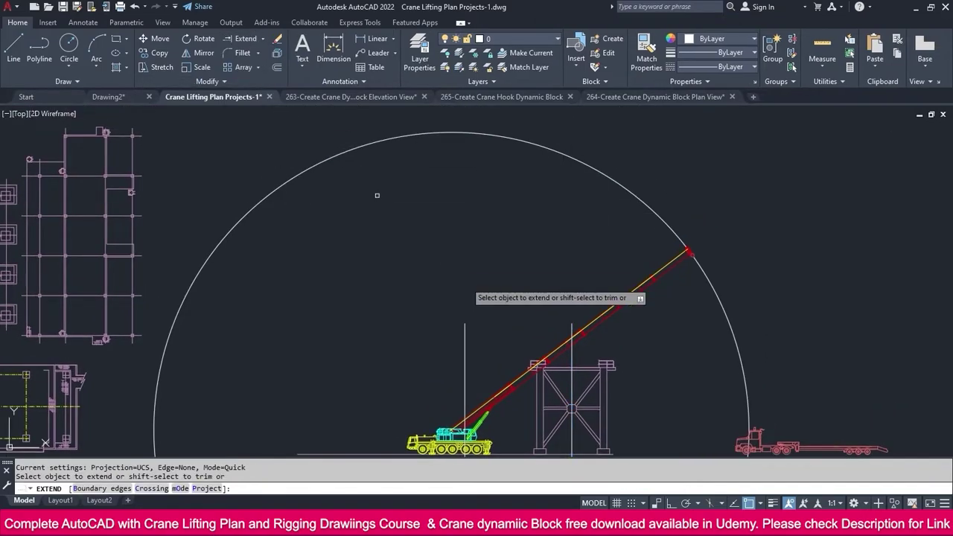
{"action": "left_click", "coordinate": [572, 333]}
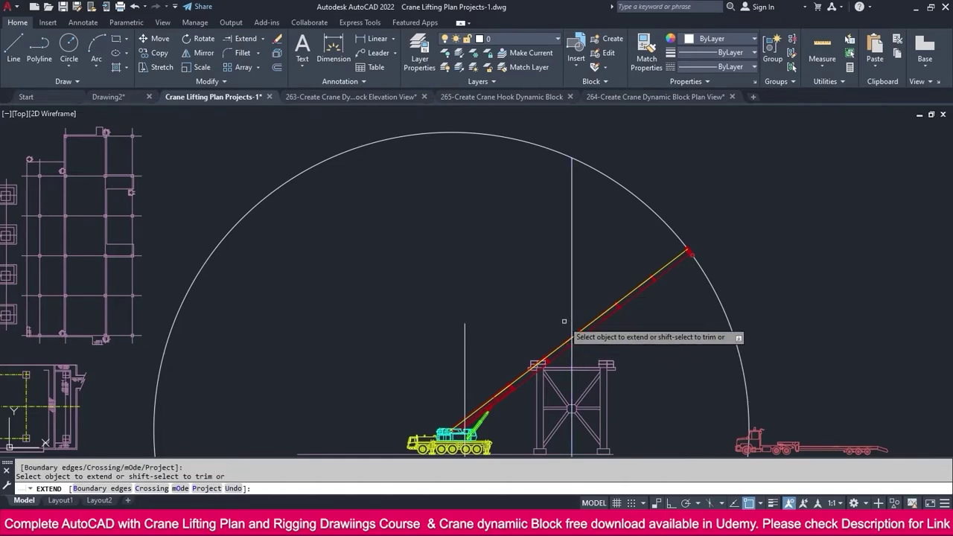
{"action": "key", "text": "Escape"}
Rotate the crane's boom so that its tip meets the intersection of the frame's centre line and the circle
{"action": "left_click", "coordinate": [657, 278]}
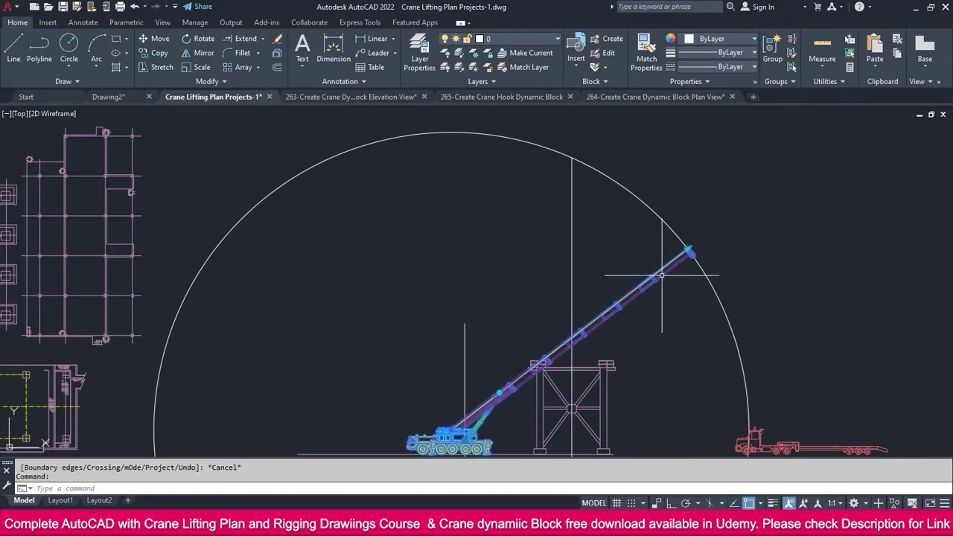
{"action": "left_click", "coordinate": [499, 392]}
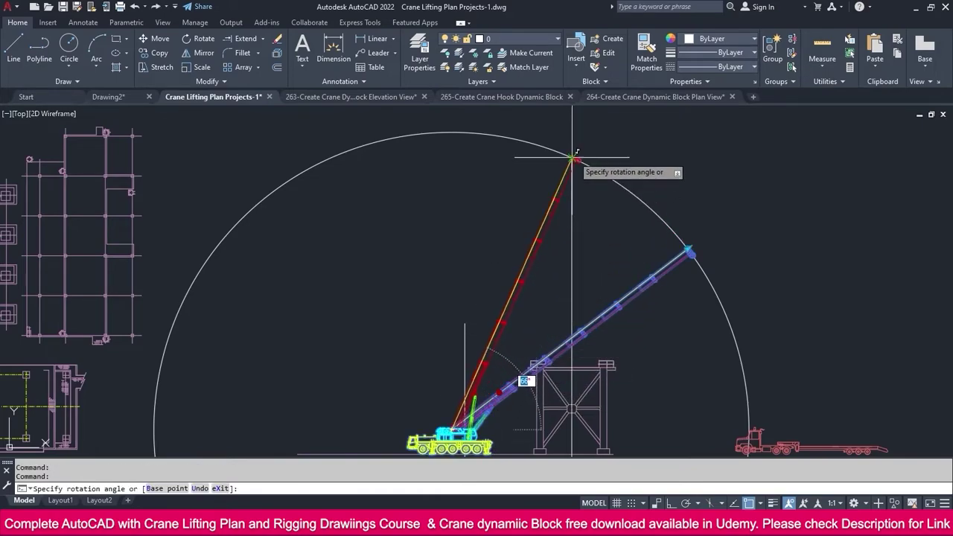
{"action": "scroll", "coordinate": [564, 178], "scroll_direction": "up", "scroll_amount": 5}
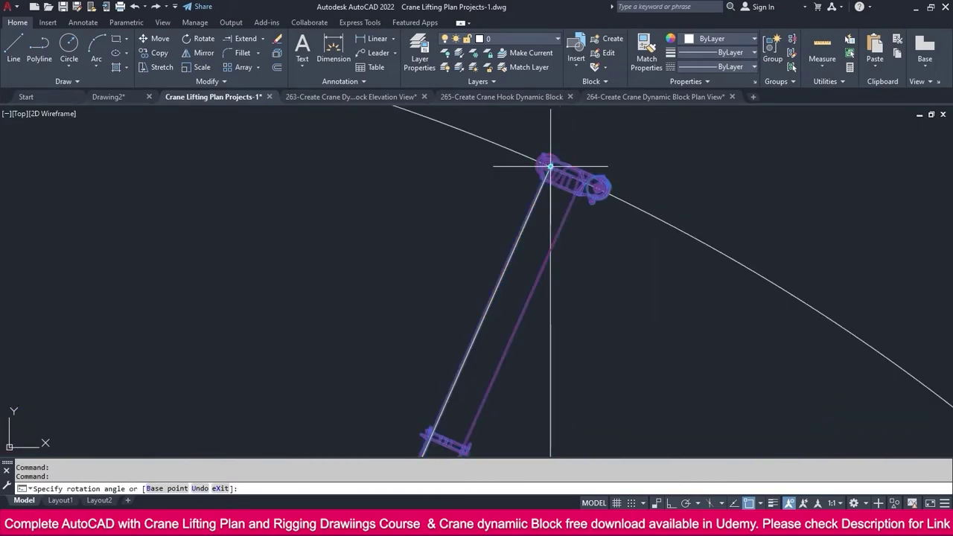
{"action": "key", "text": "Escape"}
{"action": "key", "text": "Escape"}
{"action": "scroll", "coordinate": [550, 171], "scroll_direction": "down", "scroll_amount": 5}
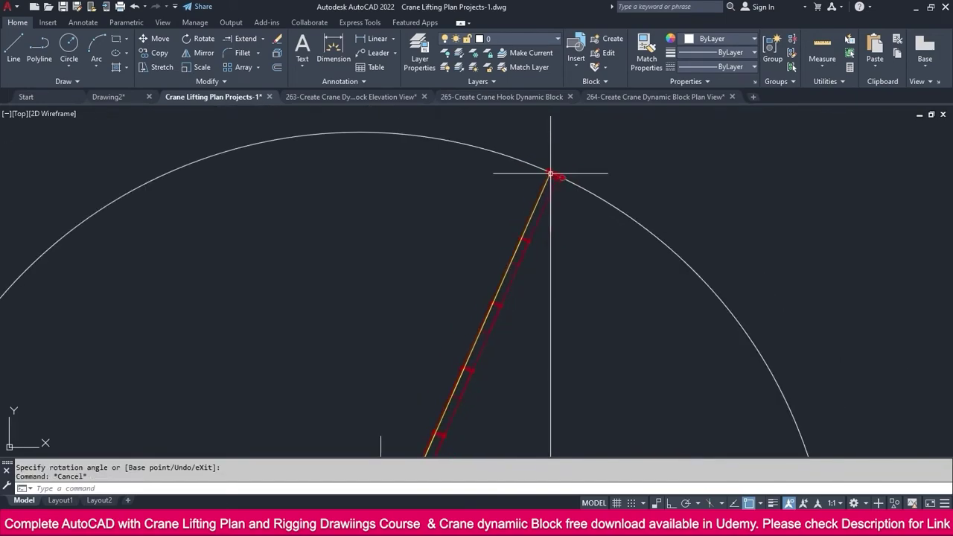
Set the crane block's Angle1 property to 68 to bring the boom-head sheave over the frame's centre line
{"action": "scroll", "coordinate": [554, 180], "scroll_direction": "up", "scroll_amount": 5}
{"action": "scroll", "coordinate": [555, 180], "scroll_direction": "up", "scroll_amount": 4}
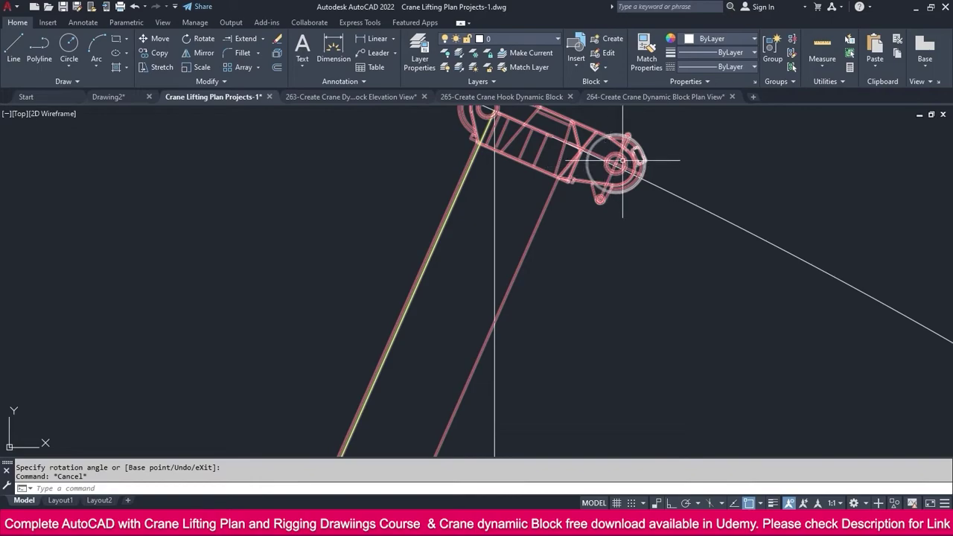
{"action": "scroll", "coordinate": [622, 160], "scroll_direction": "down", "scroll_amount": 3}
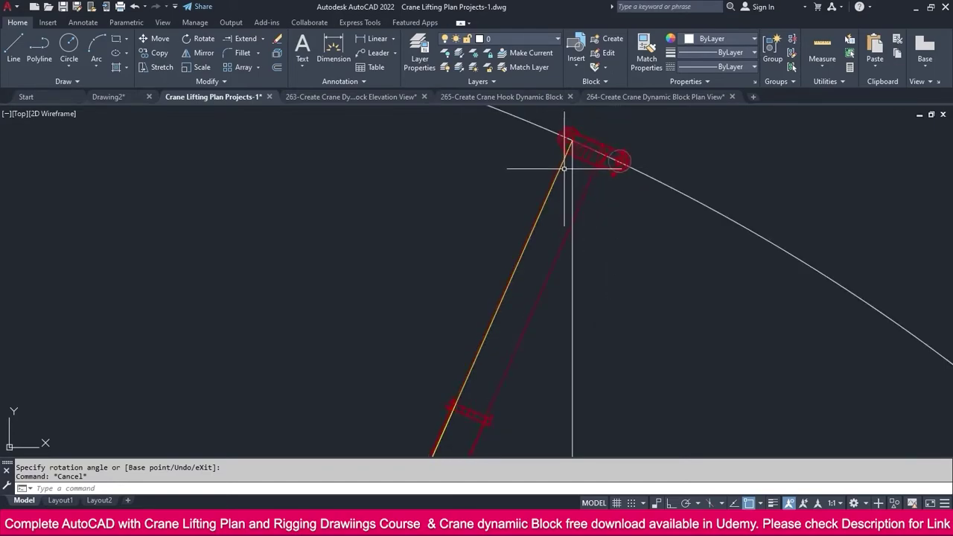
{"action": "scroll", "coordinate": [566, 168], "scroll_direction": "down", "scroll_amount": 3}
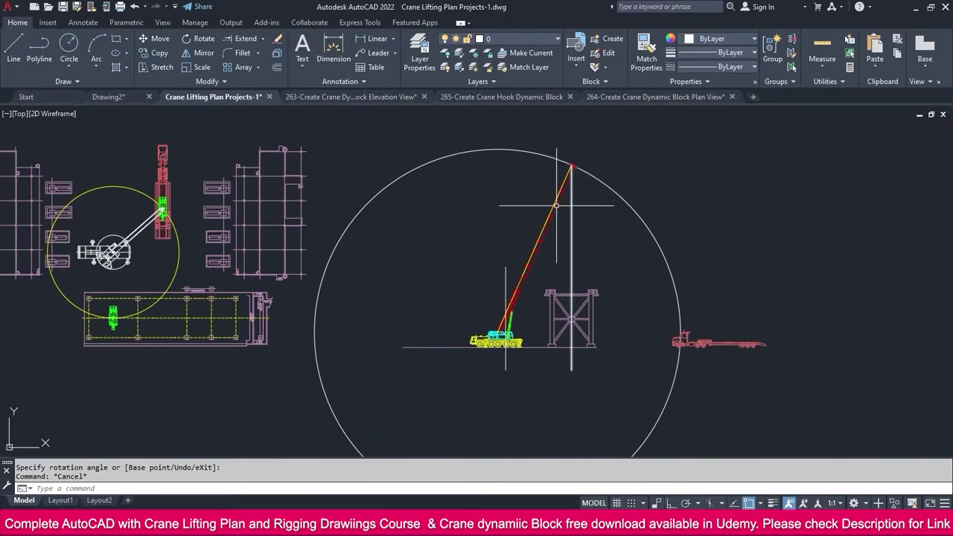
{"action": "scroll", "coordinate": [556, 205], "scroll_direction": "up", "scroll_amount": 2}
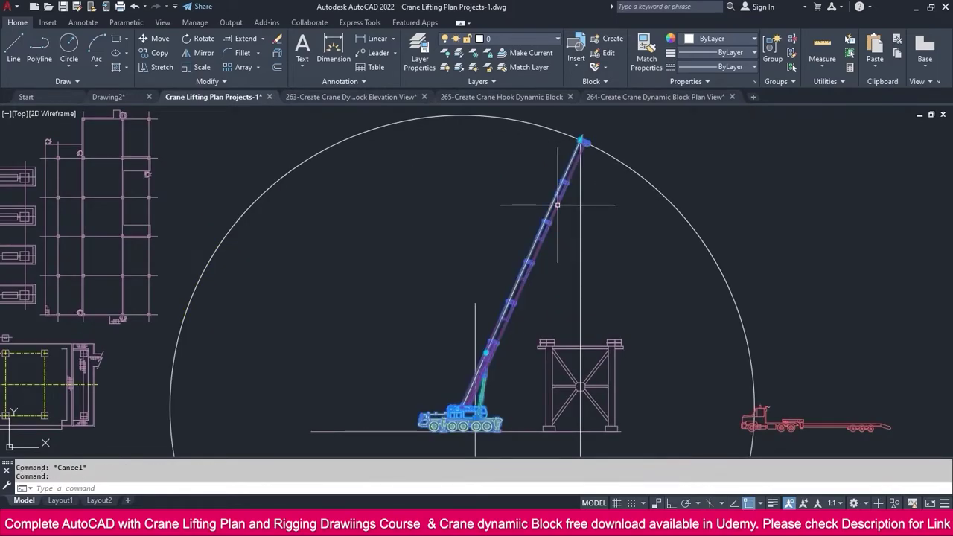
{"action": "right_click", "coordinate": [557, 204]}
{"action": "left_click", "coordinate": [593, 486]}
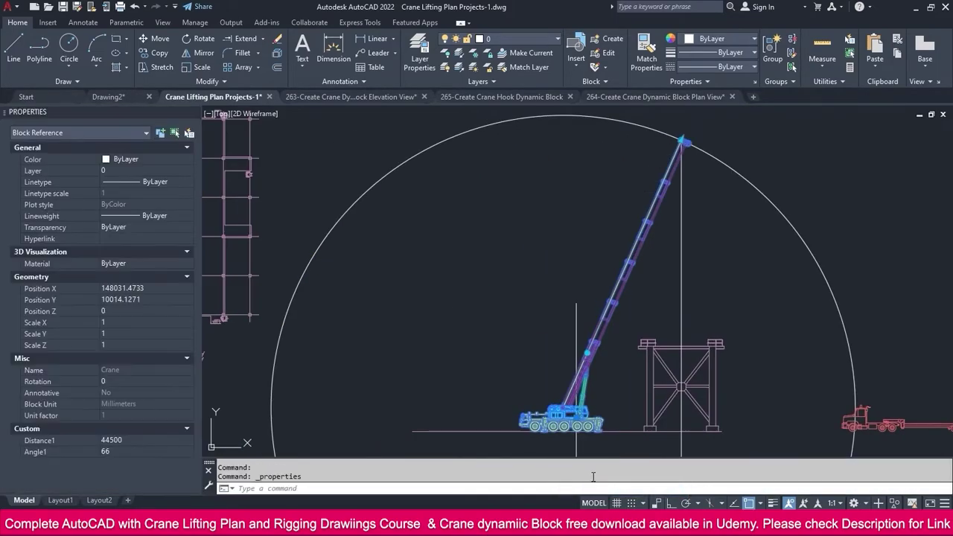
{"action": "left_click", "coordinate": [111, 450]}
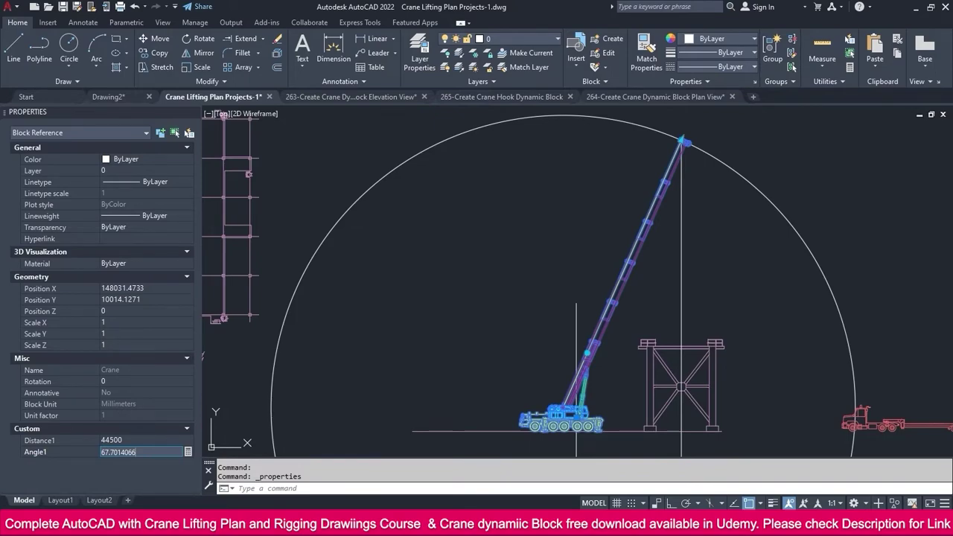
{"action": "type", "text": "68"}
{"action": "key", "text": "Return"}
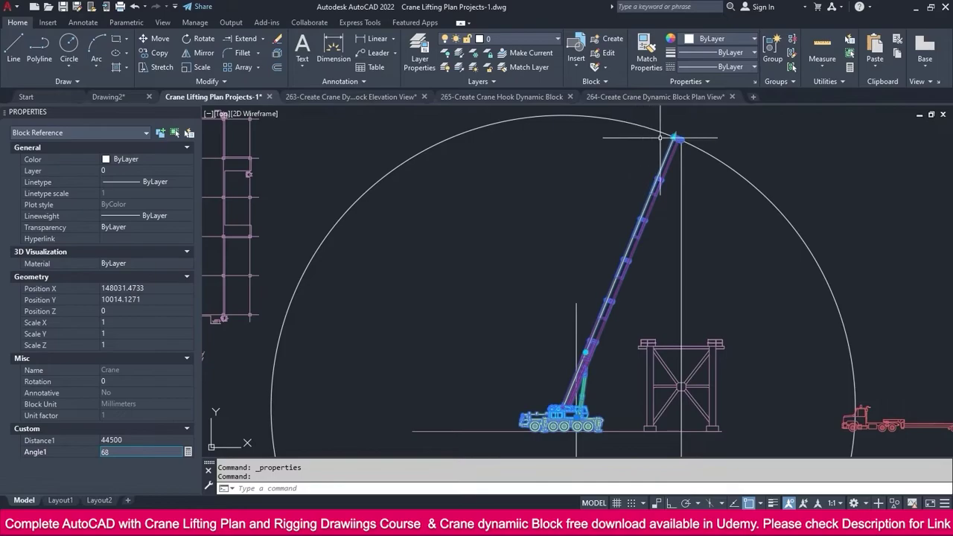
Stretch the upper end of the frame's vertical centre line straight up beyond the centre of the boom-head sheave, with Ortho on
{"action": "scroll", "coordinate": [689, 137], "scroll_direction": "up", "scroll_amount": 6}
{"action": "scroll", "coordinate": [715, 179], "scroll_direction": "up", "scroll_amount": 2}
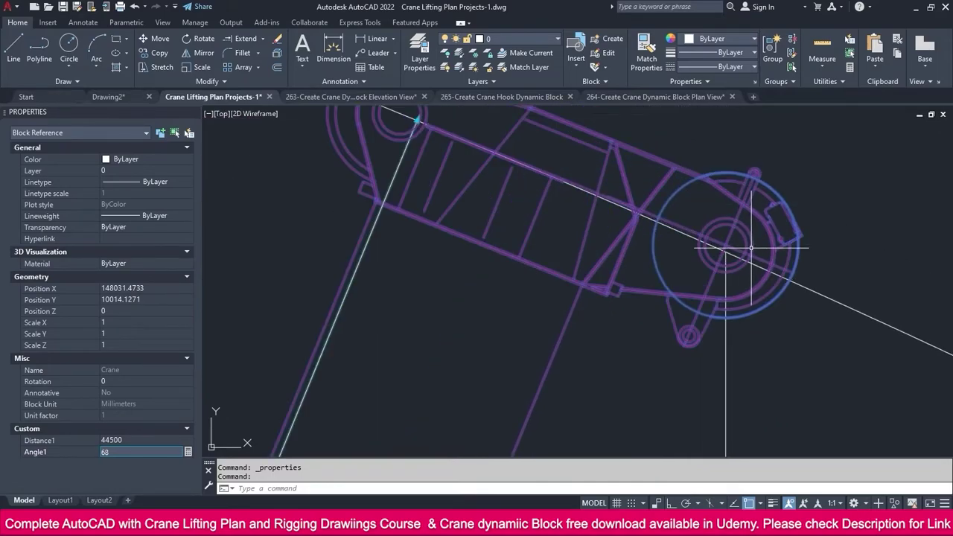
{"action": "scroll", "coordinate": [720, 216], "scroll_direction": "up", "scroll_amount": 2}
{"action": "scroll", "coordinate": [719, 239], "scroll_direction": "up", "scroll_amount": 1}
{"action": "left_click", "coordinate": [718, 256]}
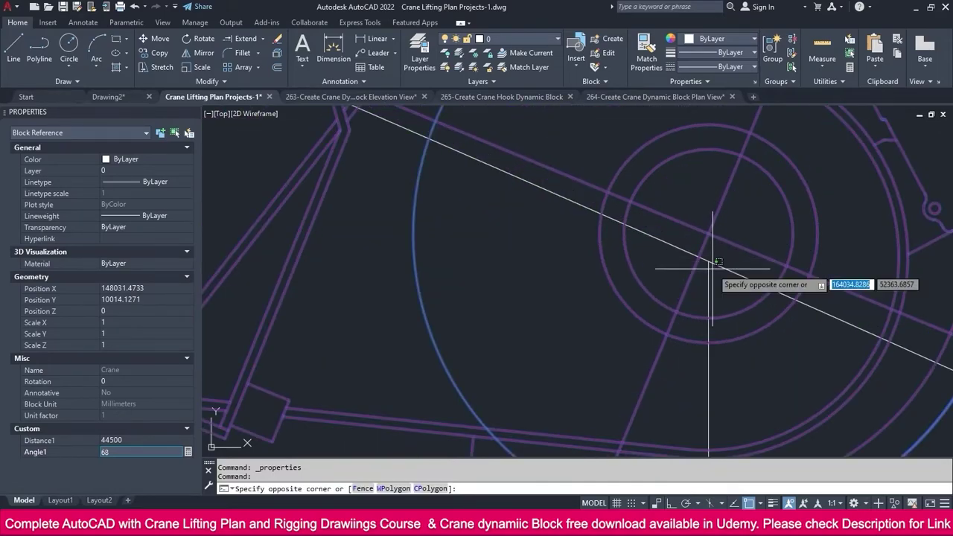
{"action": "left_click", "coordinate": [711, 269]}
{"action": "scroll", "coordinate": [707, 257], "scroll_direction": "up", "scroll_amount": 2}
{"action": "left_click", "coordinate": [709, 260]}
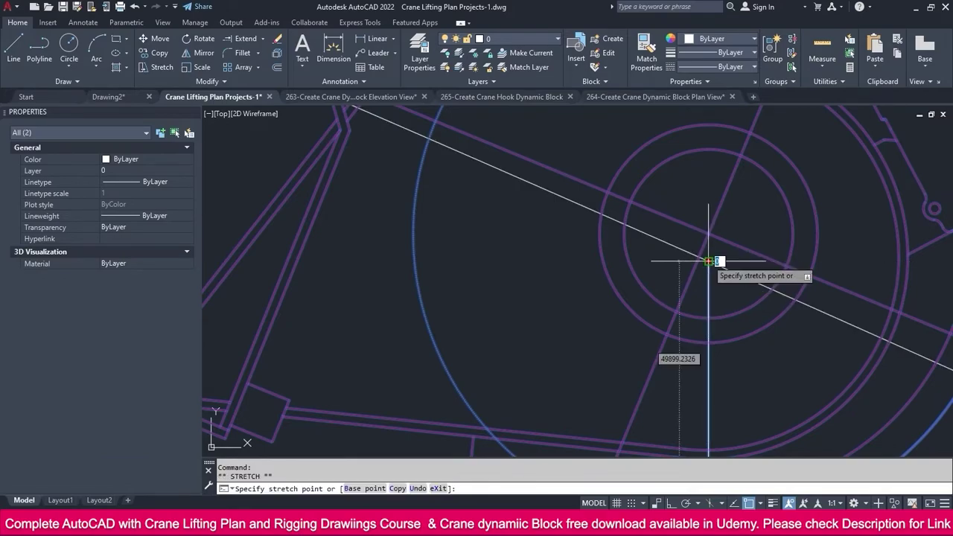
{"action": "key", "text": "F8"}
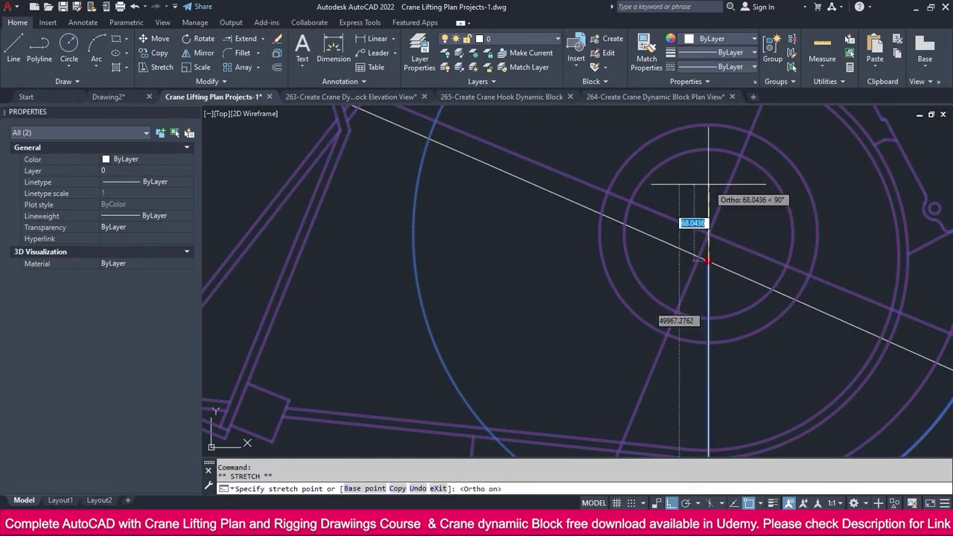
{"action": "key", "text": "Escape"}
{"action": "scroll", "coordinate": [700, 233], "scroll_direction": "down", "scroll_amount": 2}
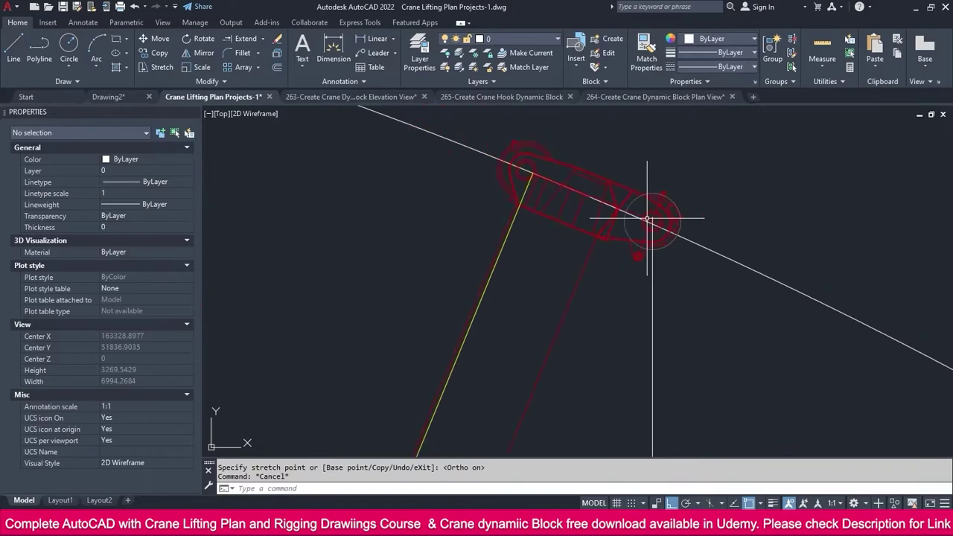
Copy the hook block from the 265-Create Crane Hook Dynamic Block drawing to the clipboard
{"action": "scroll", "coordinate": [681, 206], "scroll_direction": "down", "scroll_amount": 3}
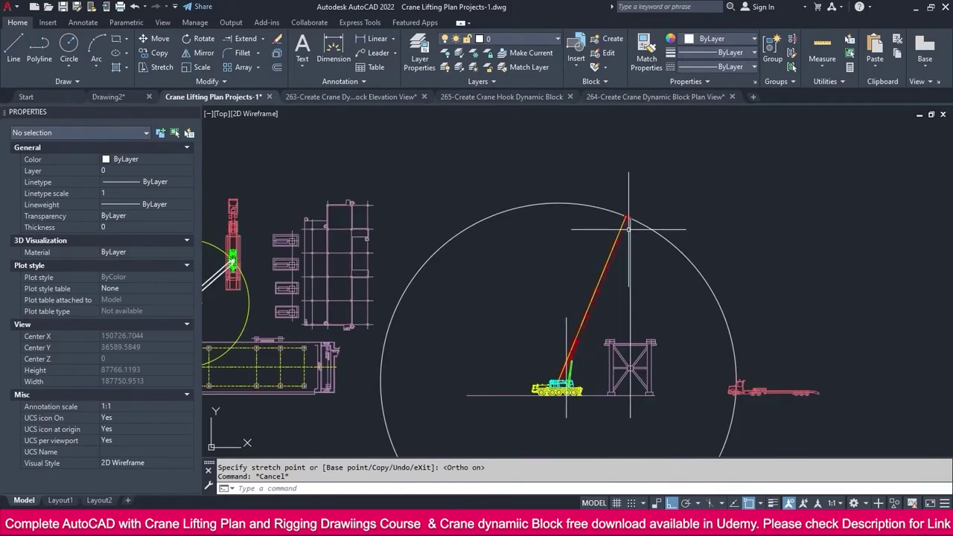
{"action": "scroll", "coordinate": [627, 224], "scroll_direction": "up", "scroll_amount": 2}
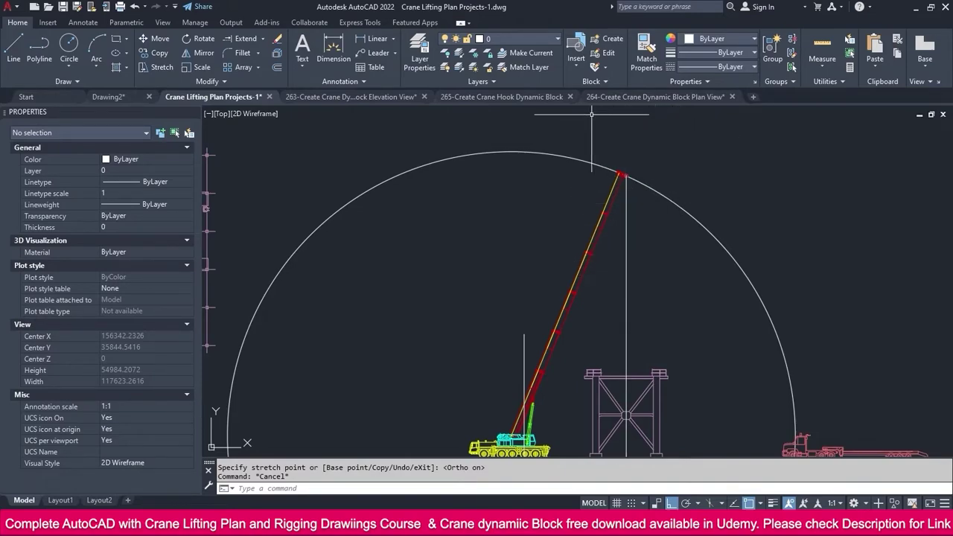
{"action": "left_click", "coordinate": [540, 96]}
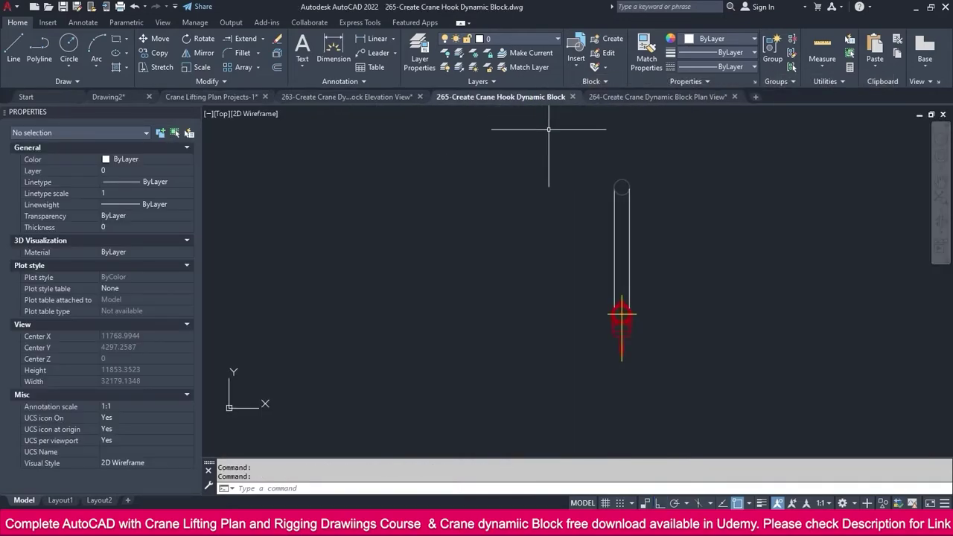
{"action": "left_click", "coordinate": [674, 245]}
{"action": "left_click", "coordinate": [609, 240]}
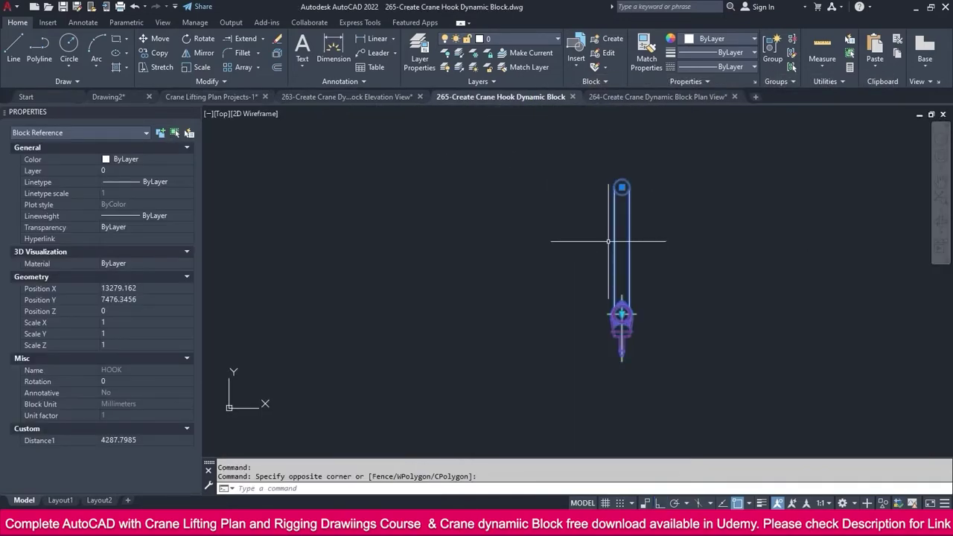
{"action": "key", "text": "ctrl+c"}
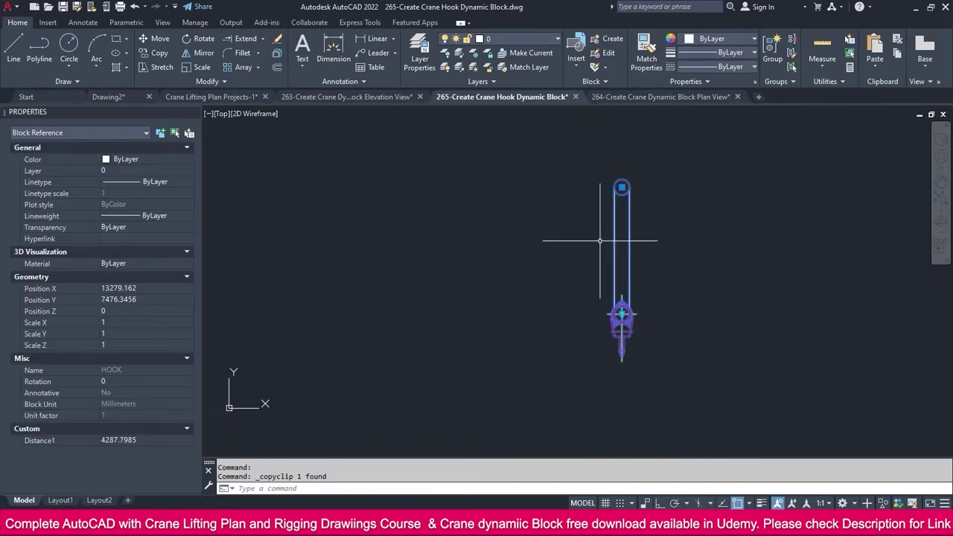
{"action": "key", "text": "Escape"}
Paste the hook block into the Crane Lifting Plan Projects-1 drawing, in the free space beside the frame's centre line
{"action": "left_click", "coordinate": [223, 98]}
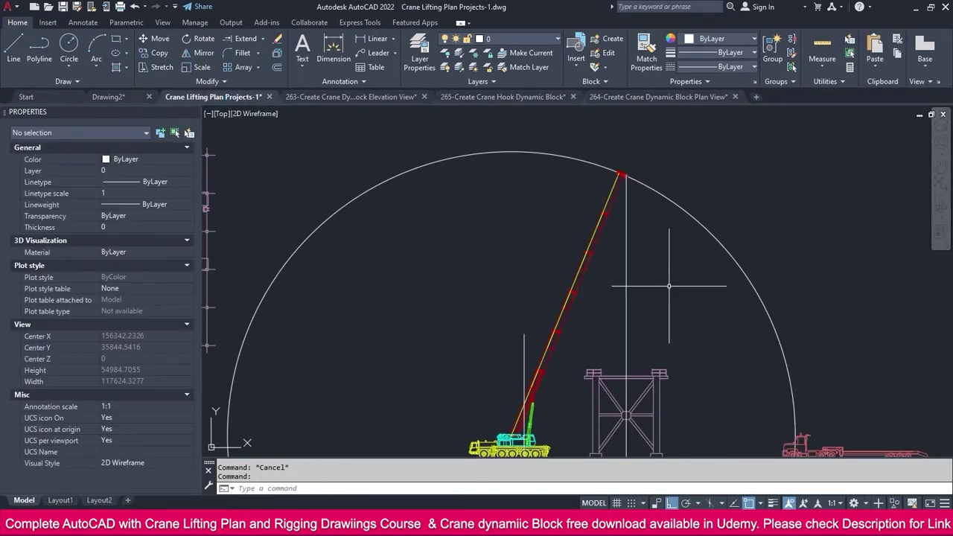
{"action": "key", "text": "ctrl+v"}
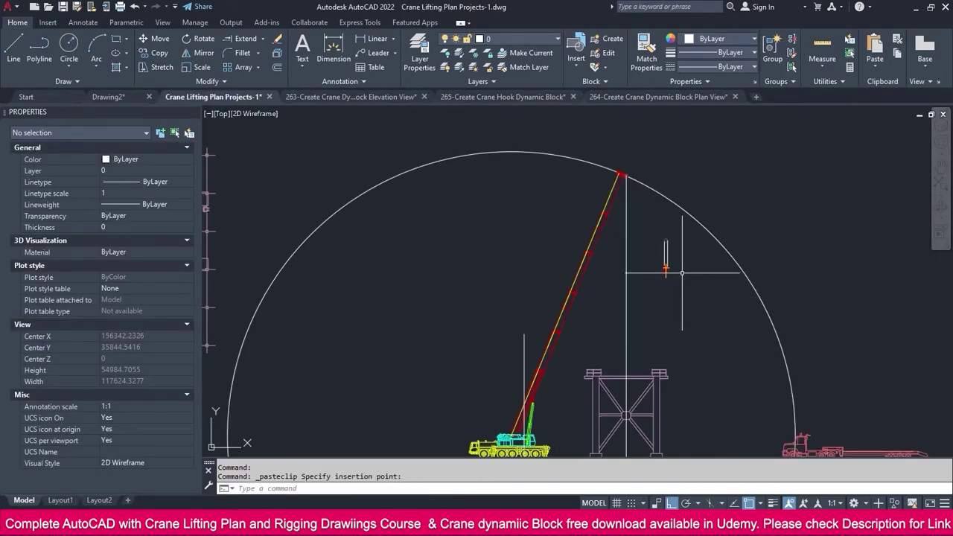
{"action": "scroll", "coordinate": [682, 273], "scroll_direction": "up", "scroll_amount": 2}
{"action": "left_click", "coordinate": [667, 274]}
Move the hook block by its upper grip onto the centre of the boom-head sheave
{"action": "left_click", "coordinate": [666, 253]}
{"action": "left_click", "coordinate": [662, 245]}
{"action": "scroll", "coordinate": [665, 246], "scroll_direction": "up", "scroll_amount": 2}
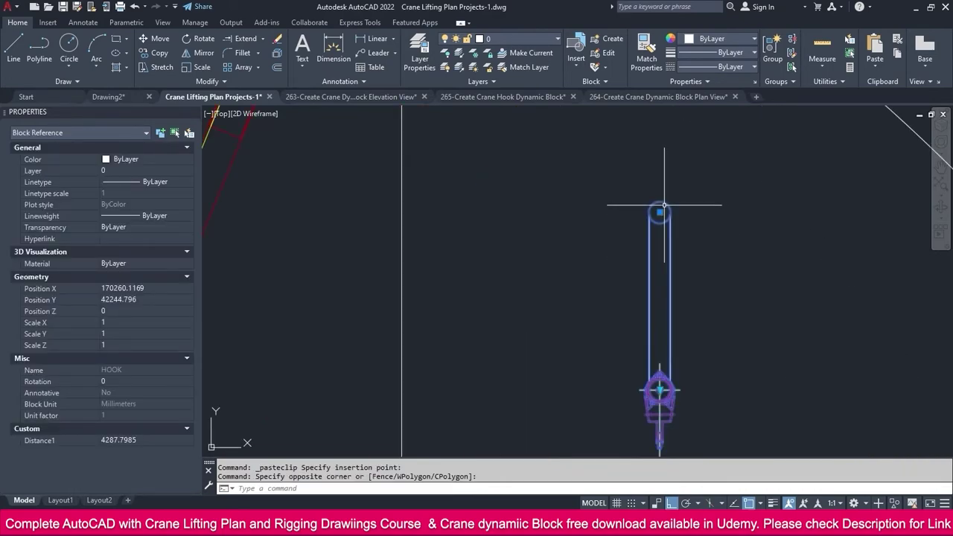
{"action": "left_click", "coordinate": [659, 212]}
{"action": "scroll", "coordinate": [655, 223], "scroll_direction": "down", "scroll_amount": 4}
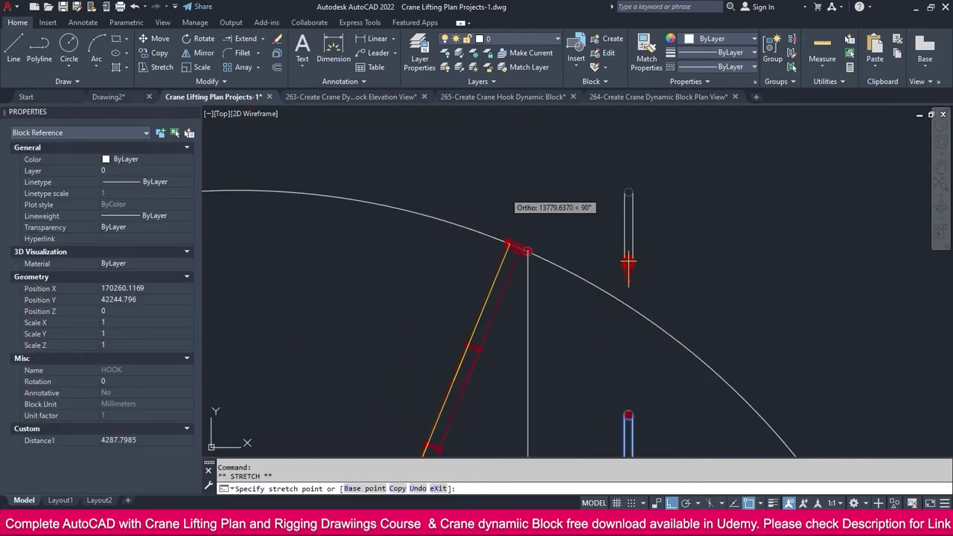
{"action": "scroll", "coordinate": [521, 261], "scroll_direction": "up", "scroll_amount": 5}
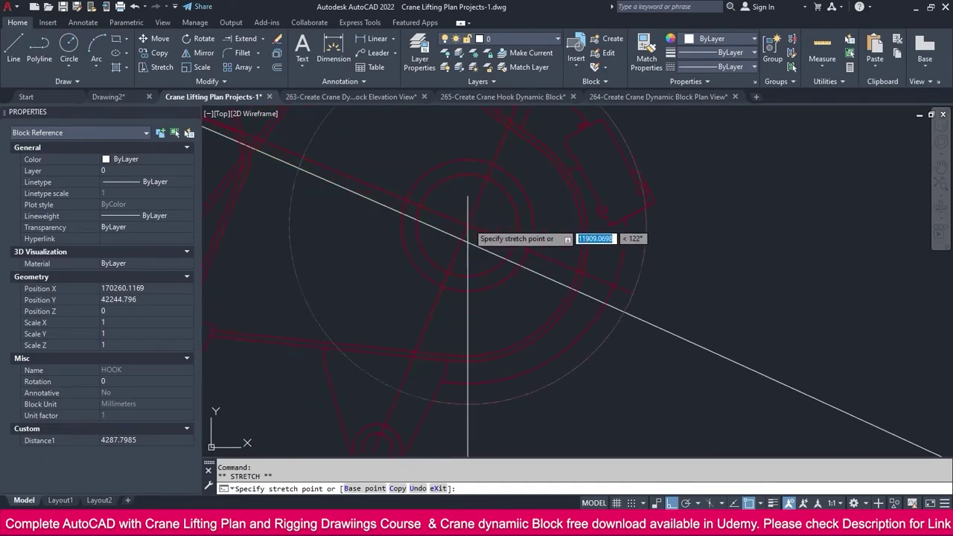
{"action": "left_click", "coordinate": [464, 226]}
{"action": "scroll", "coordinate": [463, 224], "scroll_direction": "down", "scroll_amount": 4}
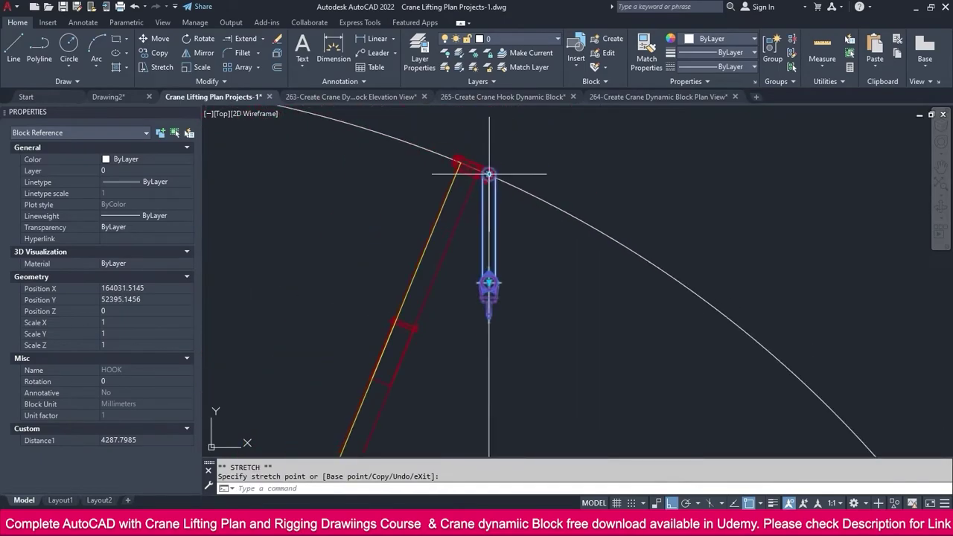
{"action": "key", "text": "Escape"}
Lower the hook along the frame's centre line to a rope length of about 20678, keeping it above the steel frame
{"action": "left_click", "coordinate": [494, 251]}
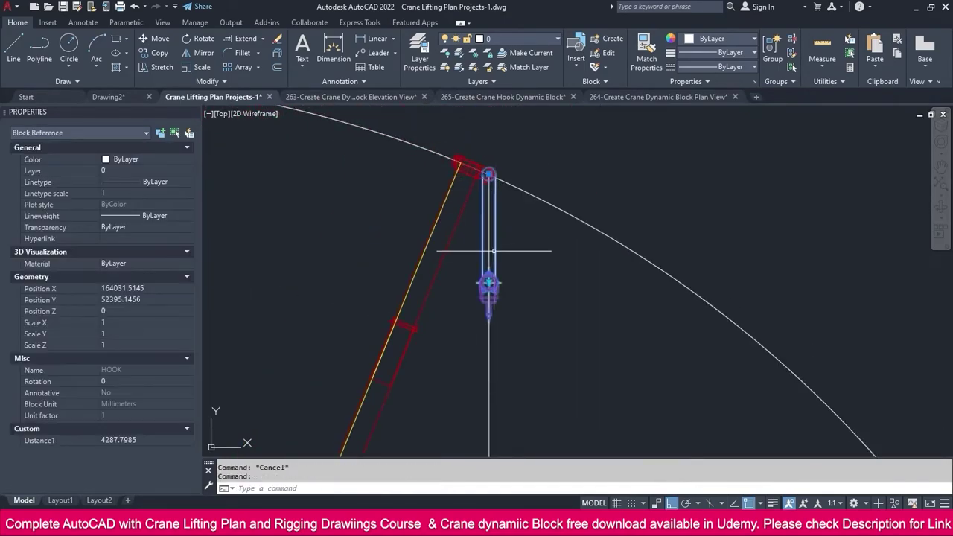
{"action": "left_click", "coordinate": [489, 283]}
{"action": "middle_click_drag", "start_coordinate": [488, 427], "coordinate": [488, 292]}
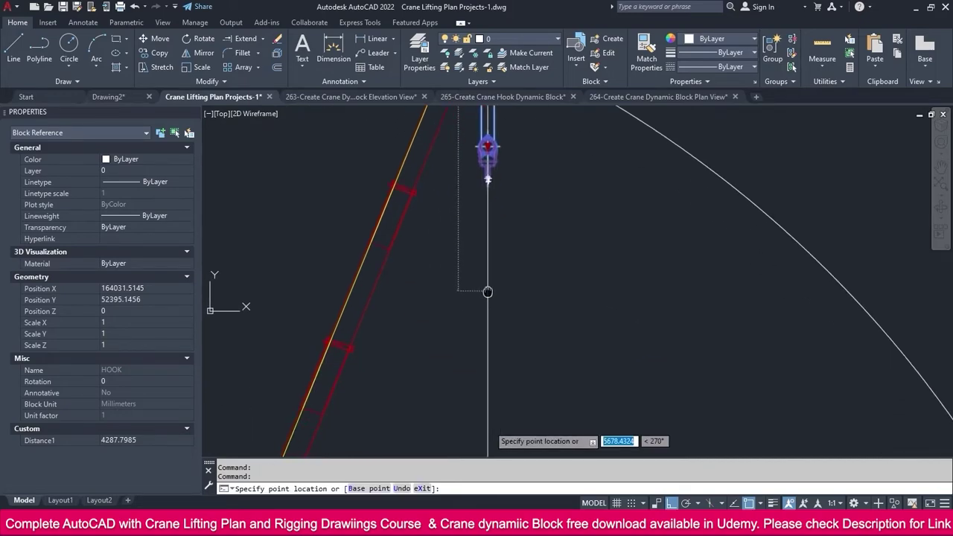
{"action": "scroll", "coordinate": [488, 292], "scroll_direction": "down", "scroll_amount": 4}
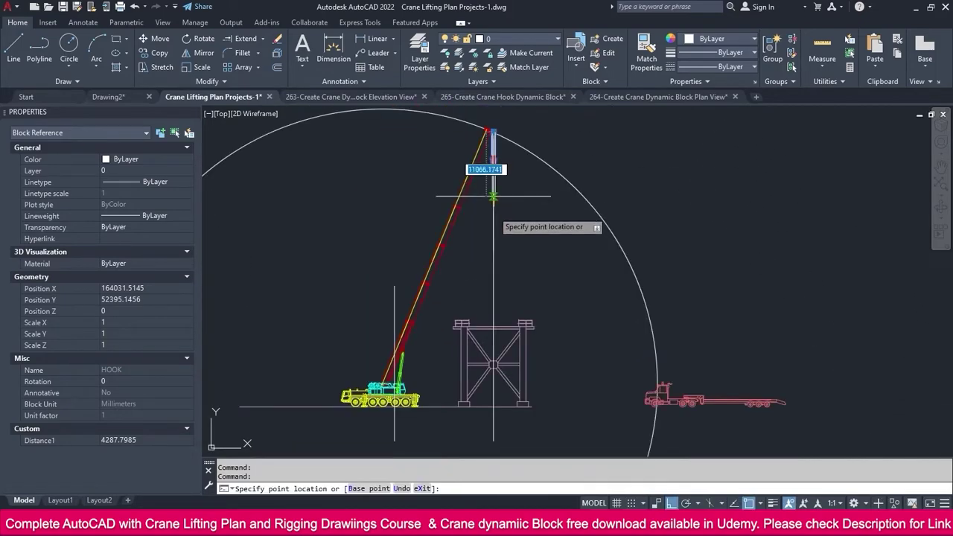
{"action": "left_click", "coordinate": [528, 261]}
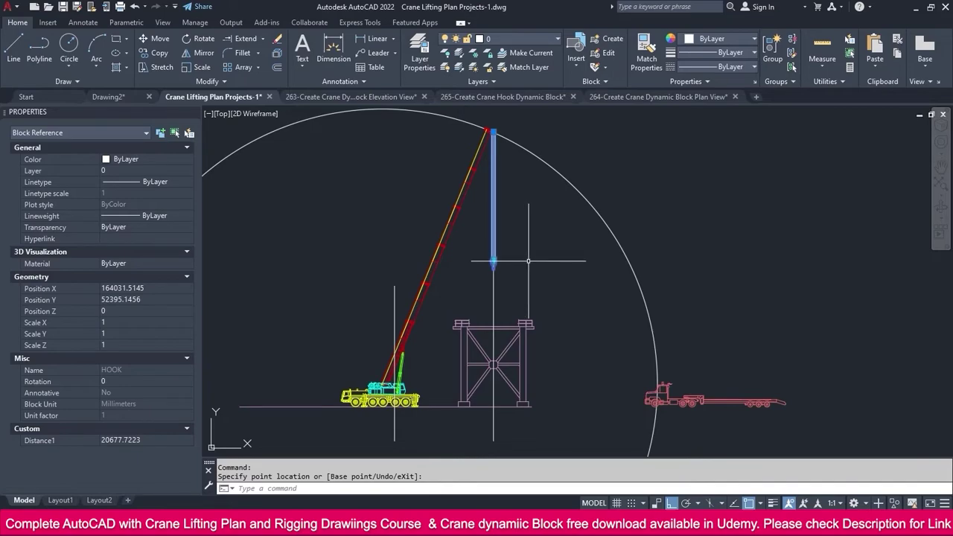
{"action": "key", "text": "Escape"}
Delete the vertical construction line through the crane and the boom-length circle
{"action": "middle_click_drag", "start_coordinate": [395, 298], "coordinate": [525, 251]}
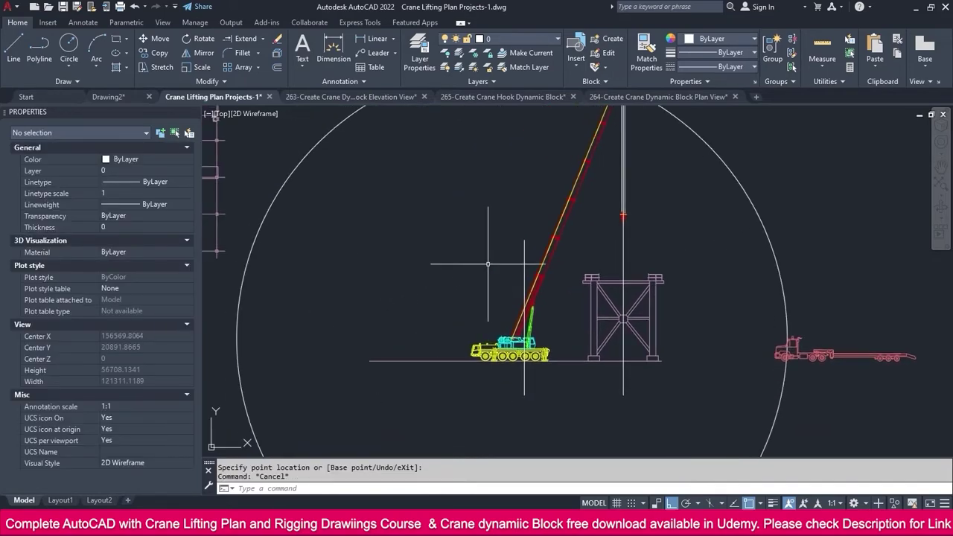
{"action": "left_click", "coordinate": [524, 245]}
{"action": "key", "text": "Delete"}
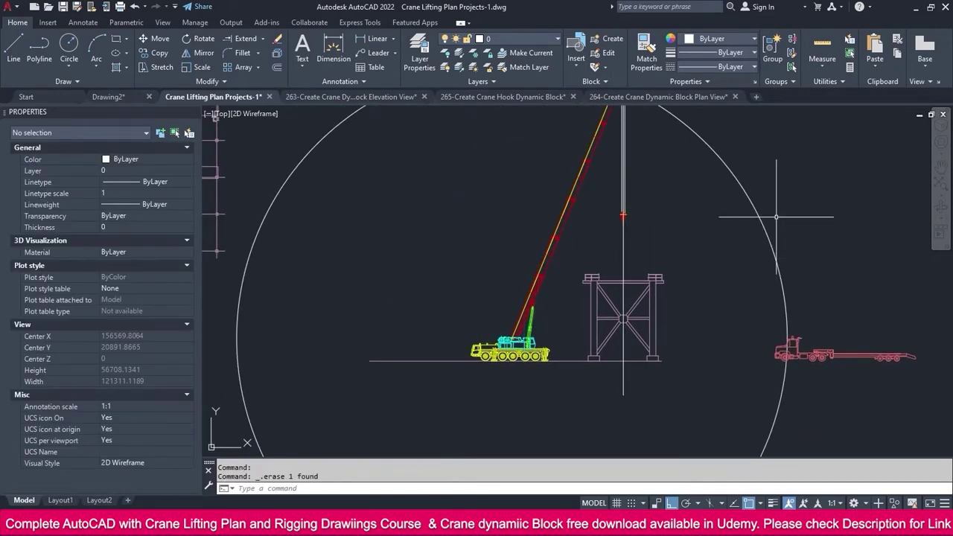
{"action": "middle_click_drag", "start_coordinate": [776, 217], "coordinate": [737, 255]}
{"action": "left_click", "coordinate": [667, 241]}
{"action": "key", "text": "Delete"}
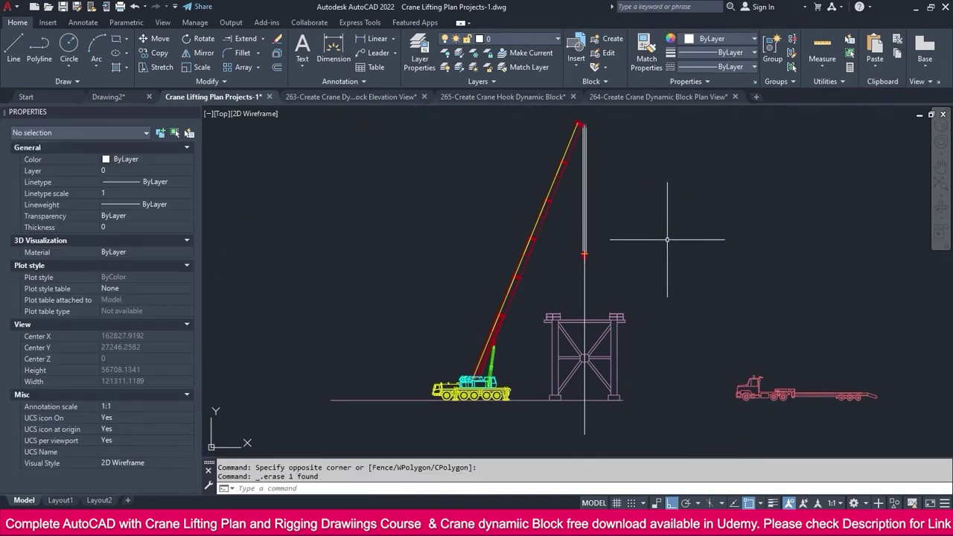
Shorten the ground line by stretching its left end to the front of the crane
{"action": "middle_click_drag", "start_coordinate": [358, 407], "coordinate": [402, 356]}
{"action": "left_click", "coordinate": [415, 297]}
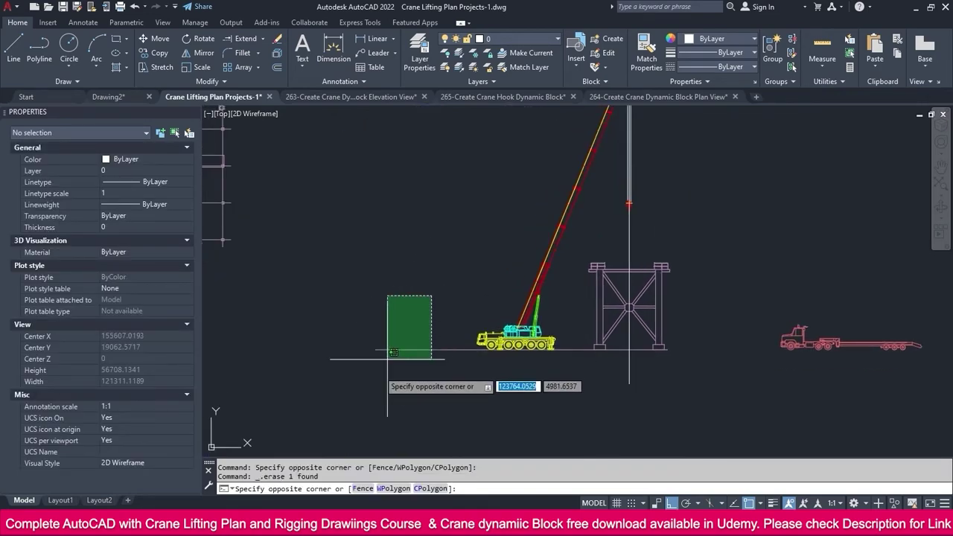
{"action": "left_click", "coordinate": [374, 358]}
{"action": "left_click", "coordinate": [376, 349]}
{"action": "scroll", "coordinate": [492, 350], "scroll_direction": "up", "scroll_amount": 4}
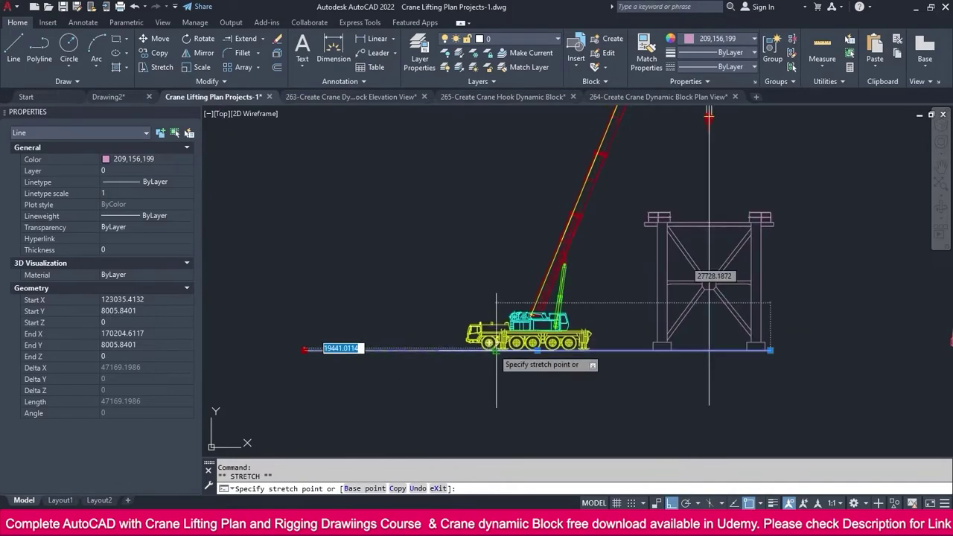
{"action": "key", "text": "Escape"}
{"action": "scroll", "coordinate": [395, 380], "scroll_direction": "down", "scroll_amount": 2}
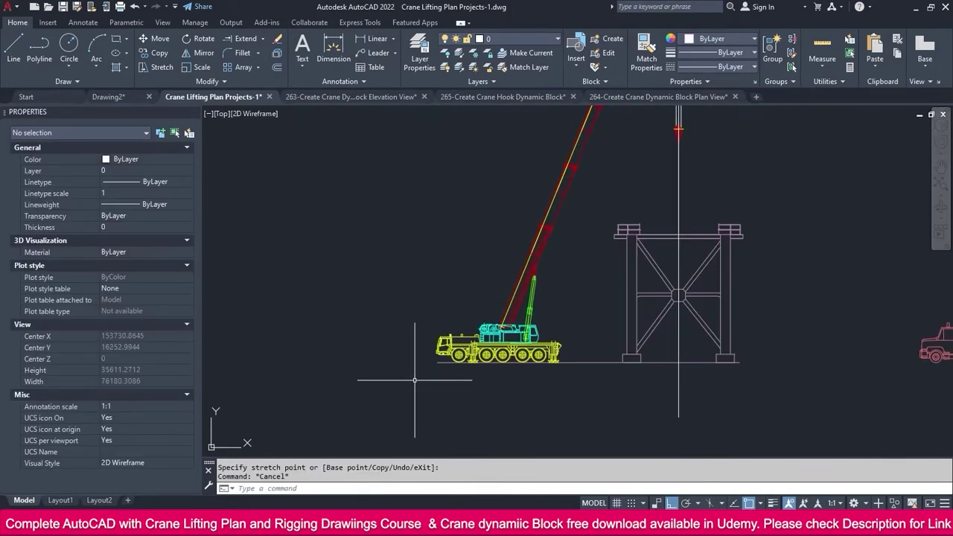
Move the LOAD ELV block from beside the plan view onto the steel frame's top beam at the frame's centre line
{"action": "scroll", "coordinate": [586, 360], "scroll_direction": "down", "scroll_amount": 4}
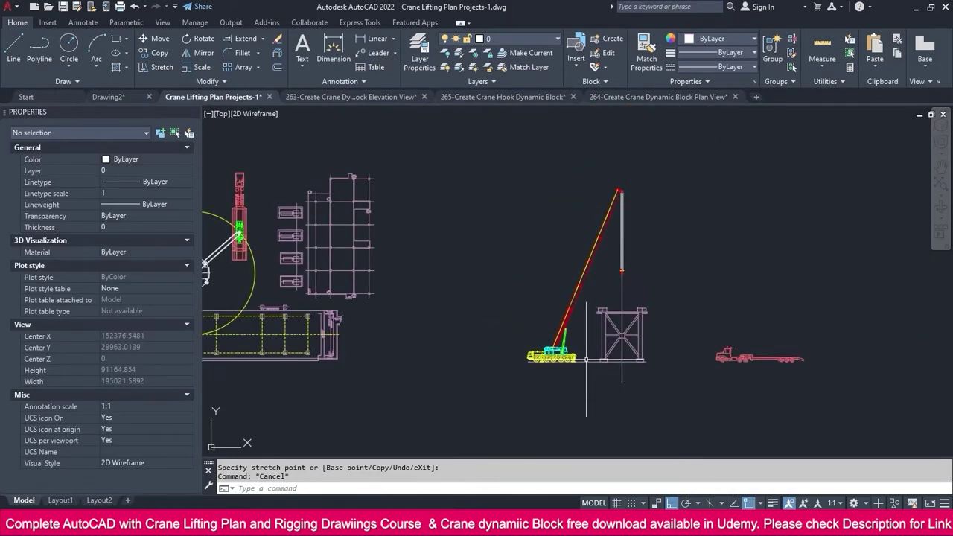
{"action": "middle_click_drag", "start_coordinate": [406, 351], "coordinate": [632, 325]}
{"action": "scroll", "coordinate": [328, 290], "scroll_direction": "up", "scroll_amount": 1}
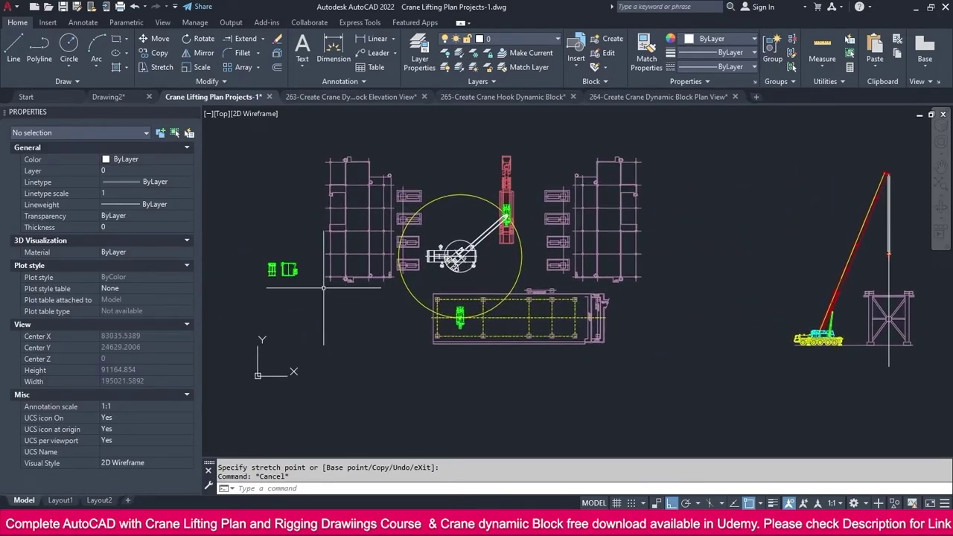
{"action": "scroll", "coordinate": [269, 265], "scroll_direction": "up", "scroll_amount": 1}
{"action": "left_click", "coordinate": [273, 273]}
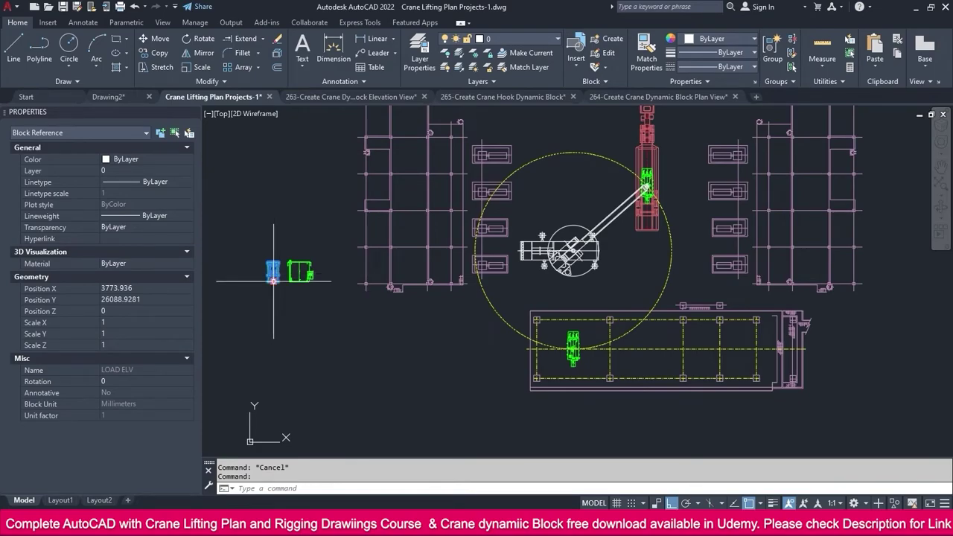
{"action": "left_click", "coordinate": [274, 280]}
{"action": "middle_click_drag", "start_coordinate": [274, 283], "coordinate": [245, 319]}
{"action": "scroll", "coordinate": [784, 330], "scroll_direction": "up", "scroll_amount": 2}
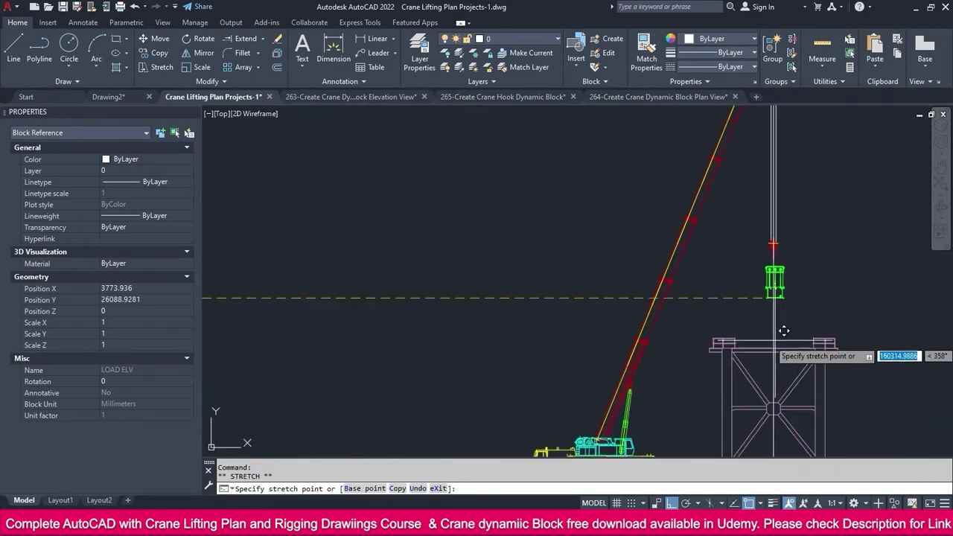
{"action": "scroll", "coordinate": [784, 331], "scroll_direction": "up", "scroll_amount": 2}
{"action": "key", "text": "Escape"}
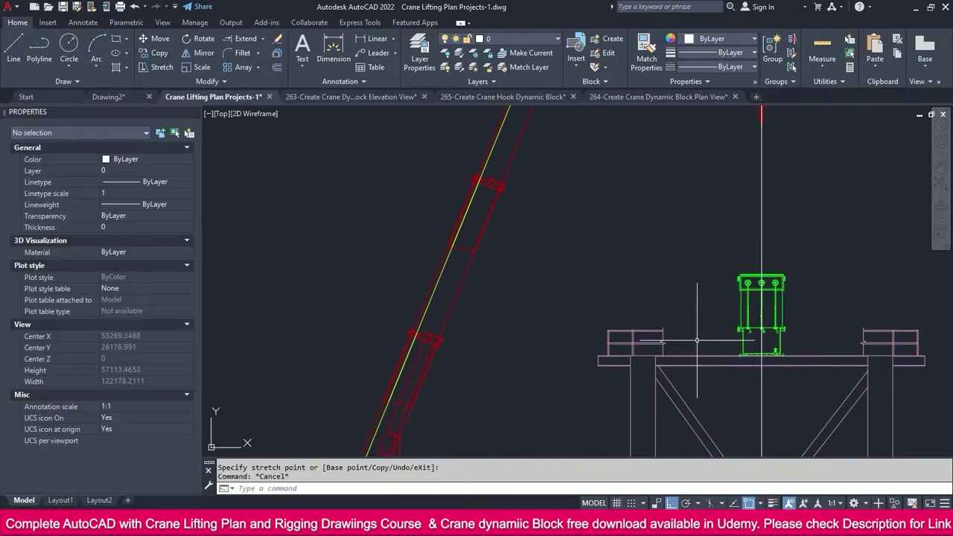
Draw a horizontal polyline 3000 long and 50 wide, starting where the upper left lug meets the load's side
{"action": "scroll", "coordinate": [641, 317], "scroll_direction": "down", "scroll_amount": 4}
{"action": "middle_click_drag", "start_coordinate": [706, 307], "coordinate": [632, 305]}
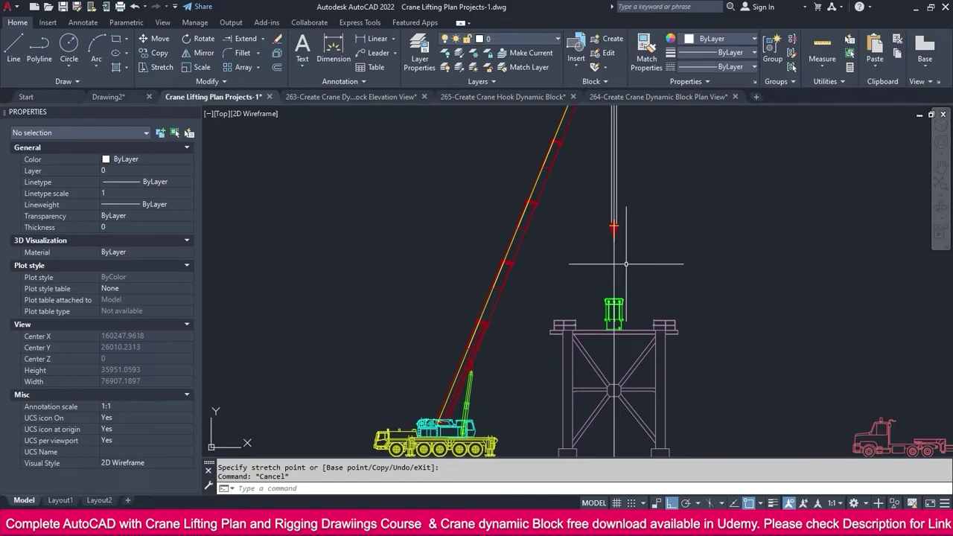
{"action": "scroll", "coordinate": [619, 304], "scroll_direction": "up", "scroll_amount": 5}
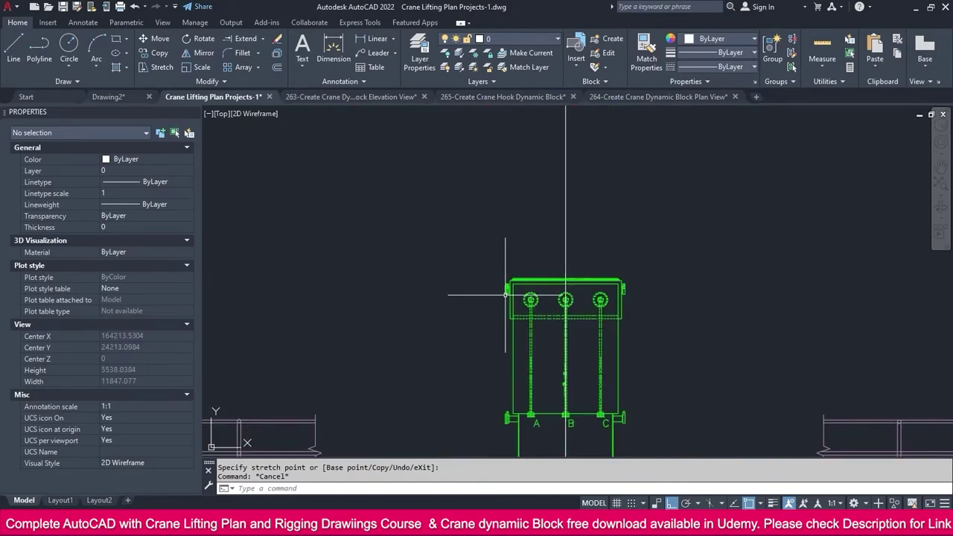
{"action": "scroll", "coordinate": [505, 293], "scroll_direction": "down", "scroll_amount": 4}
{"action": "scroll", "coordinate": [505, 294], "scroll_direction": "down", "scroll_amount": 2}
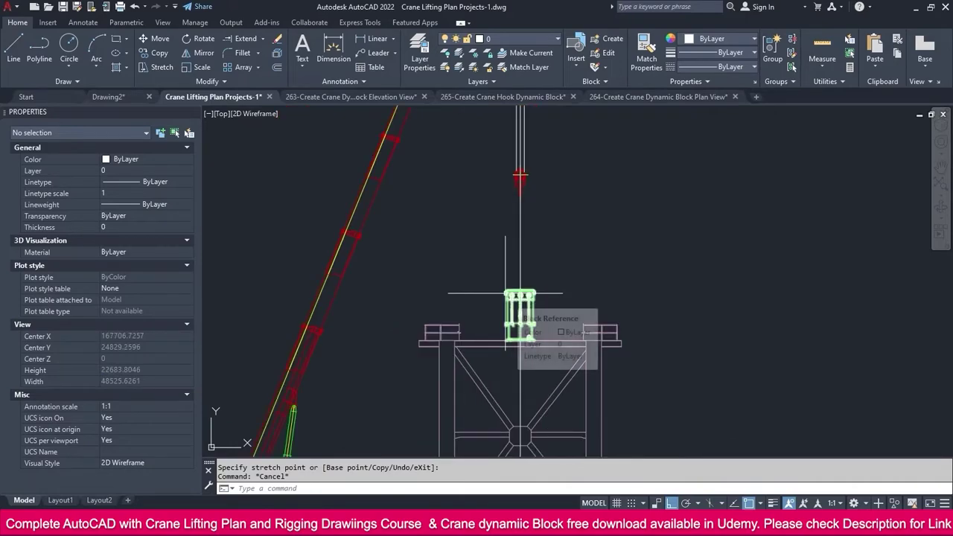
{"action": "left_click", "coordinate": [43, 44]}
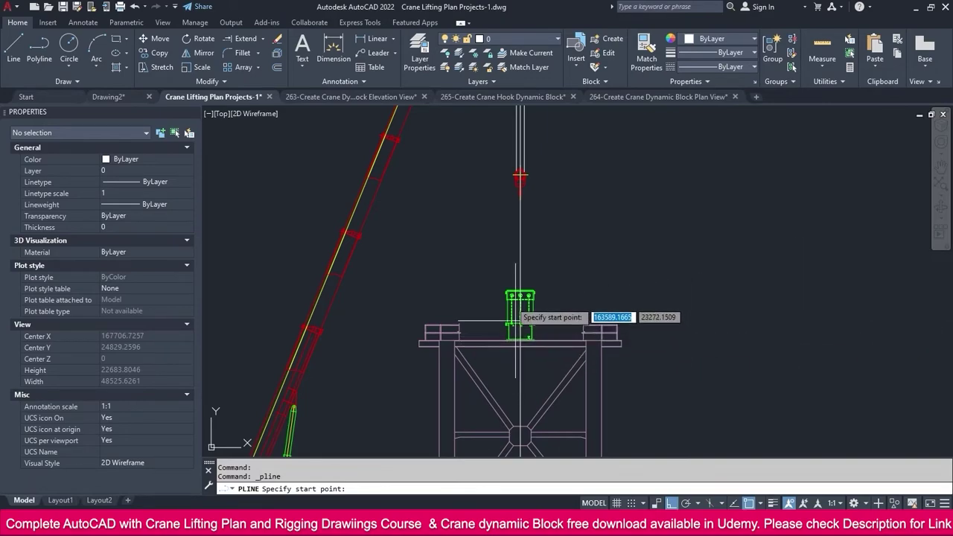
{"action": "scroll", "coordinate": [515, 316], "scroll_direction": "up", "scroll_amount": 10}
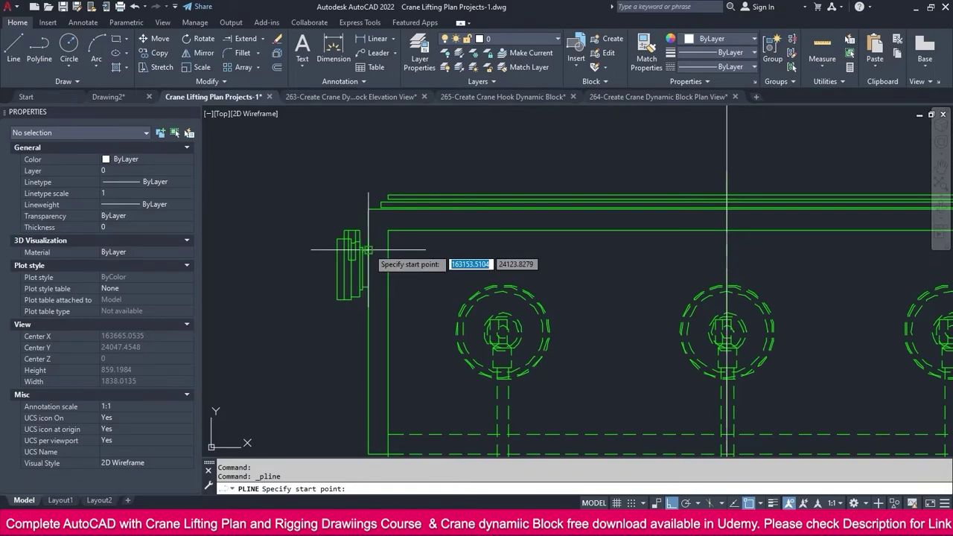
{"action": "left_click", "coordinate": [365, 250]}
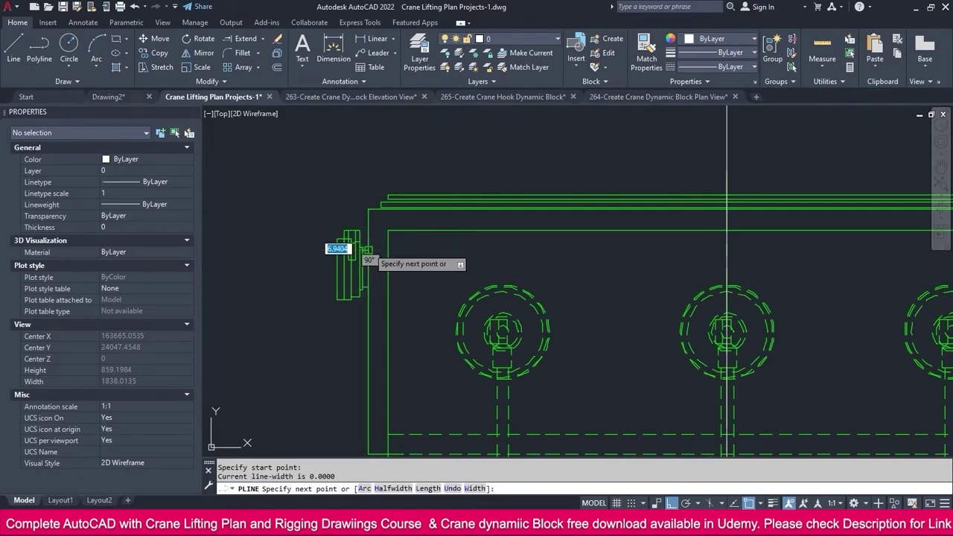
{"action": "left_click", "coordinate": [476, 487]}
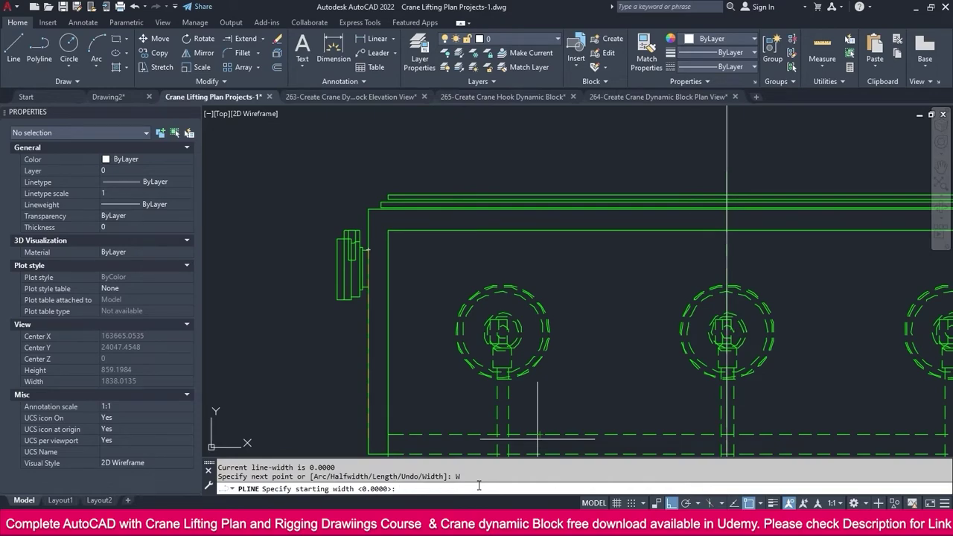
{"action": "type", "text": "50"}
{"action": "key", "text": "Return"}
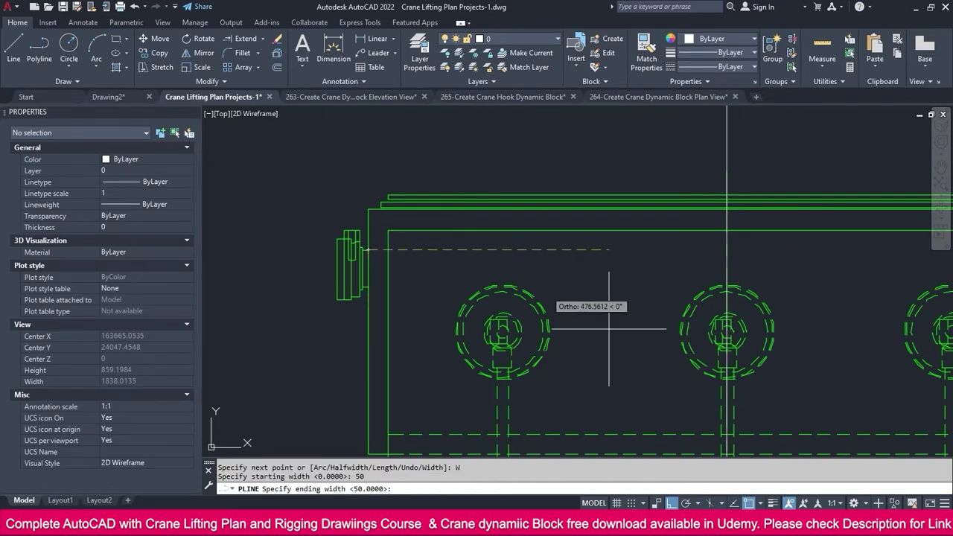
{"action": "scroll", "coordinate": [463, 285], "scroll_direction": "down", "scroll_amount": 4}
{"action": "key", "text": "Return"}
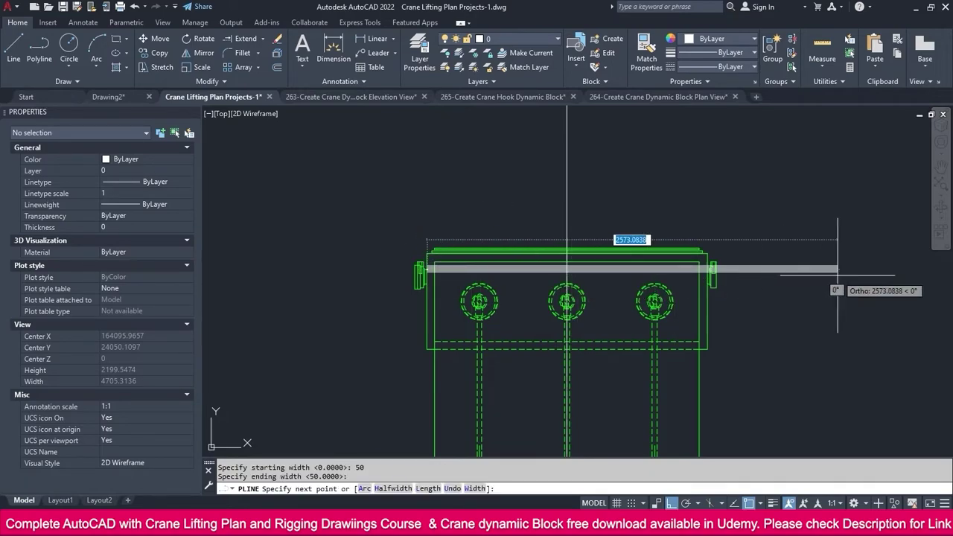
{"action": "scroll", "coordinate": [837, 290], "scroll_direction": "down", "scroll_amount": 8}
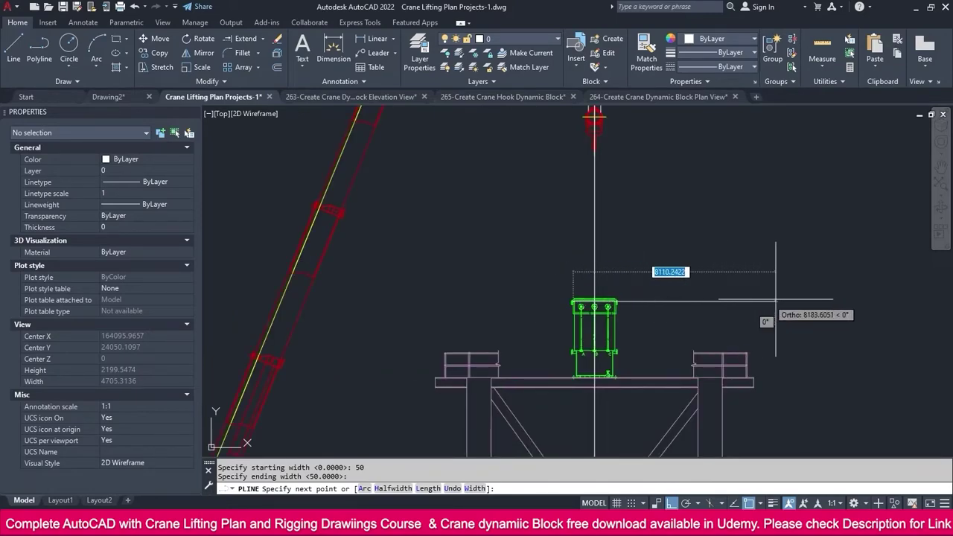
{"action": "scroll", "coordinate": [707, 298], "scroll_direction": "up", "scroll_amount": 2}
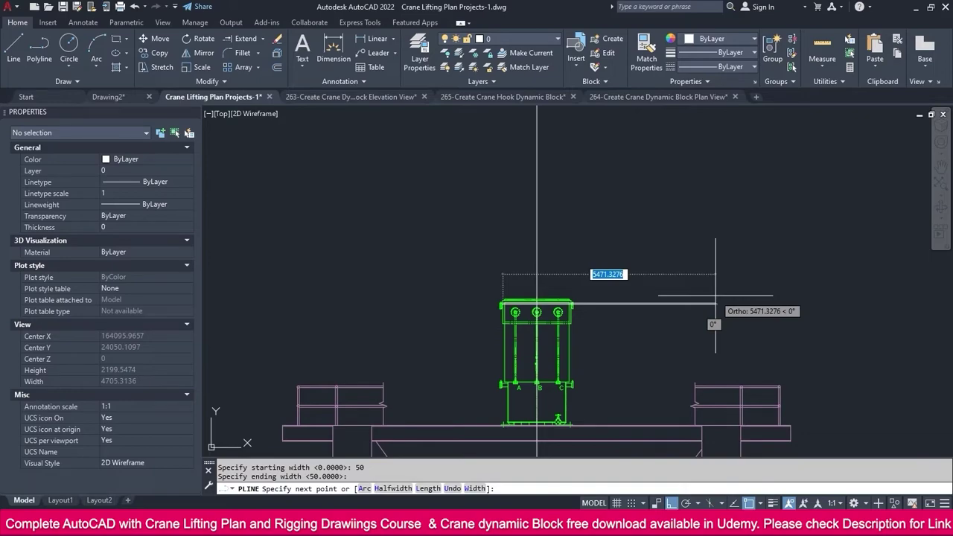
{"action": "type", "text": "3000"}
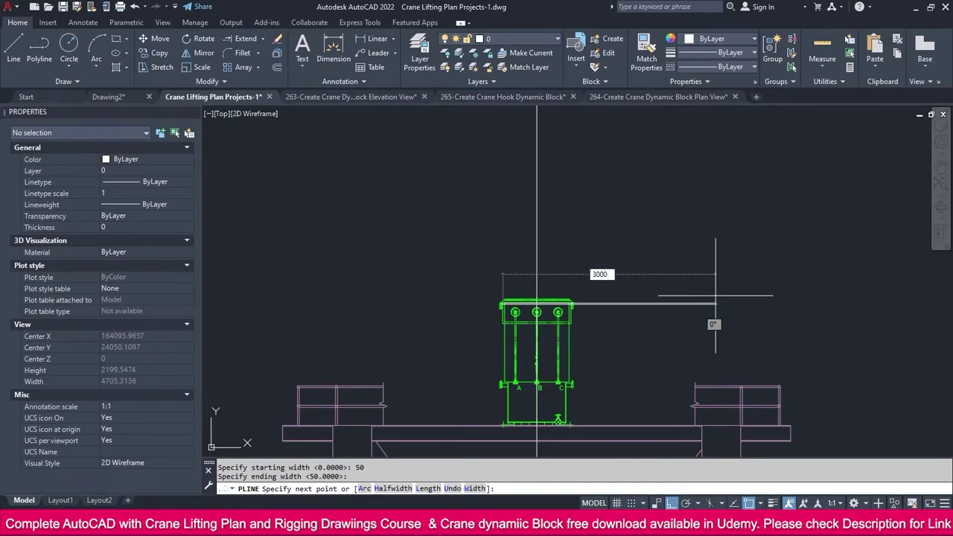
{"action": "key", "text": "Return"}
{"action": "key", "text": "Escape"}
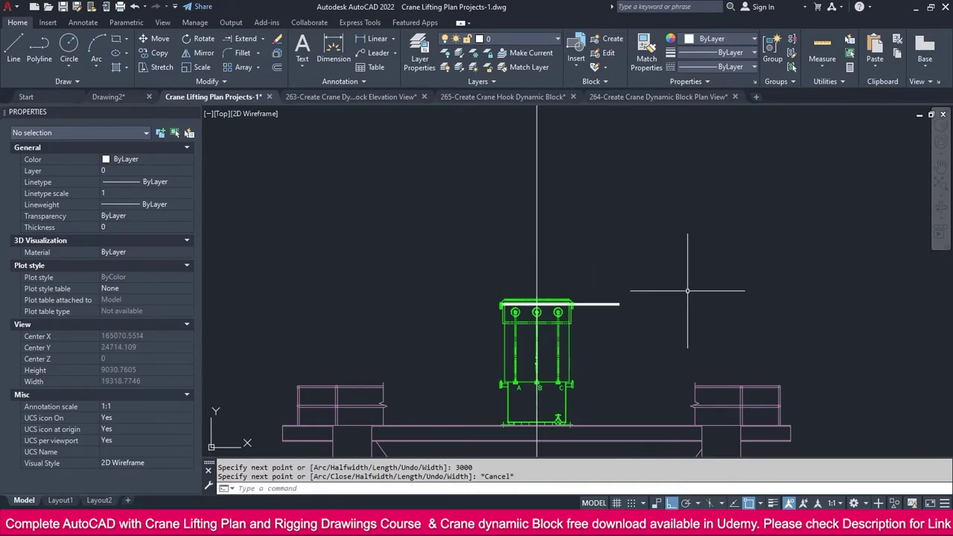
Rotate the wide sling polyline 45 degrees about its left end at the load's upper left lug
{"action": "scroll", "coordinate": [645, 303], "scroll_direction": "up", "scroll_amount": 2}
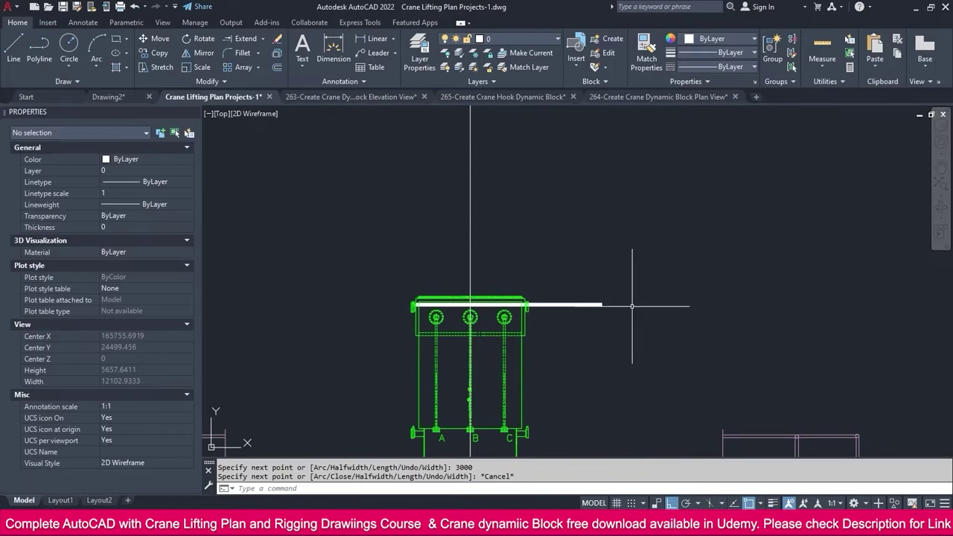
{"action": "left_click", "coordinate": [199, 42]}
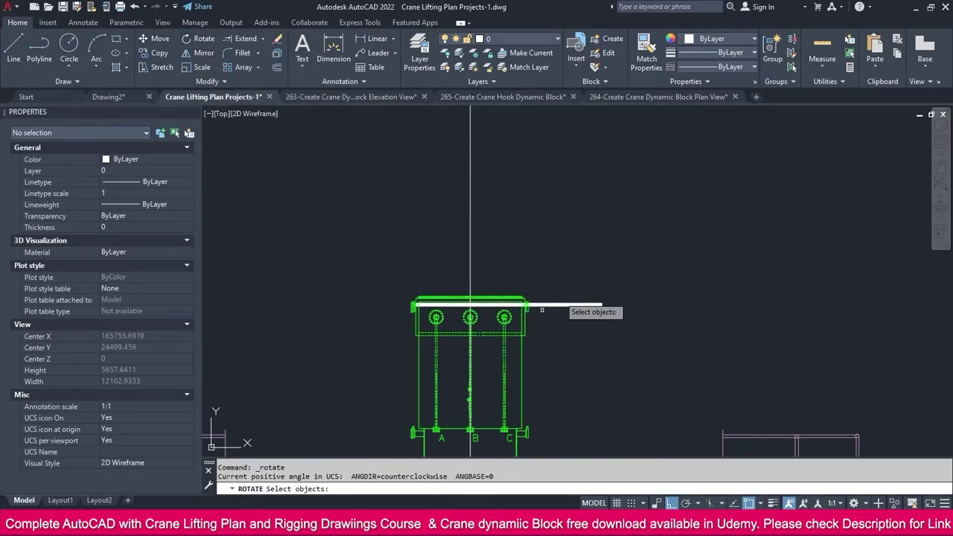
{"action": "left_click", "coordinate": [603, 271]}
{"action": "left_click", "coordinate": [588, 320]}
{"action": "scroll", "coordinate": [588, 317], "scroll_direction": "up", "scroll_amount": 5}
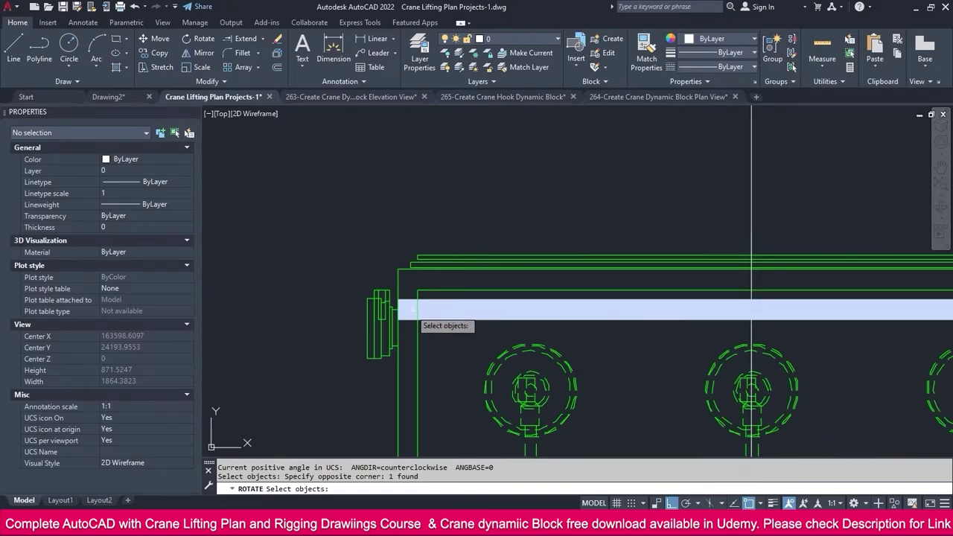
{"action": "key", "text": "Return"}
{"action": "left_click", "coordinate": [401, 308]}
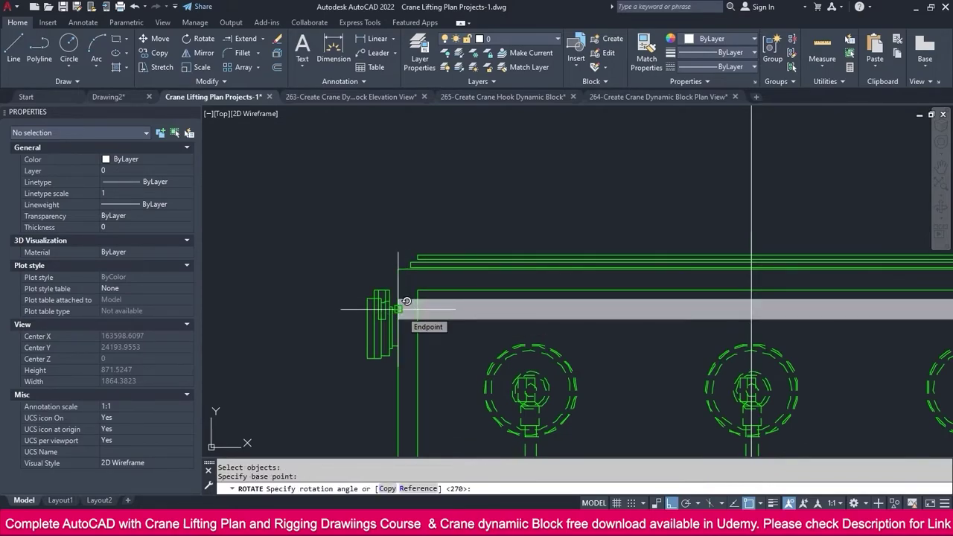
{"action": "type", "text": "45"}
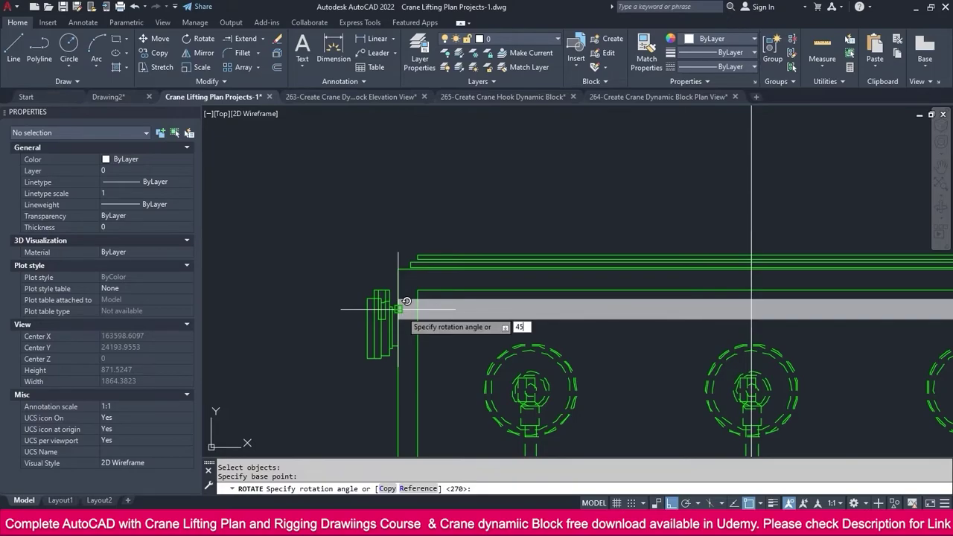
{"action": "key", "text": "Return"}
{"action": "scroll", "coordinate": [402, 312], "scroll_direction": "down", "scroll_amount": 5}
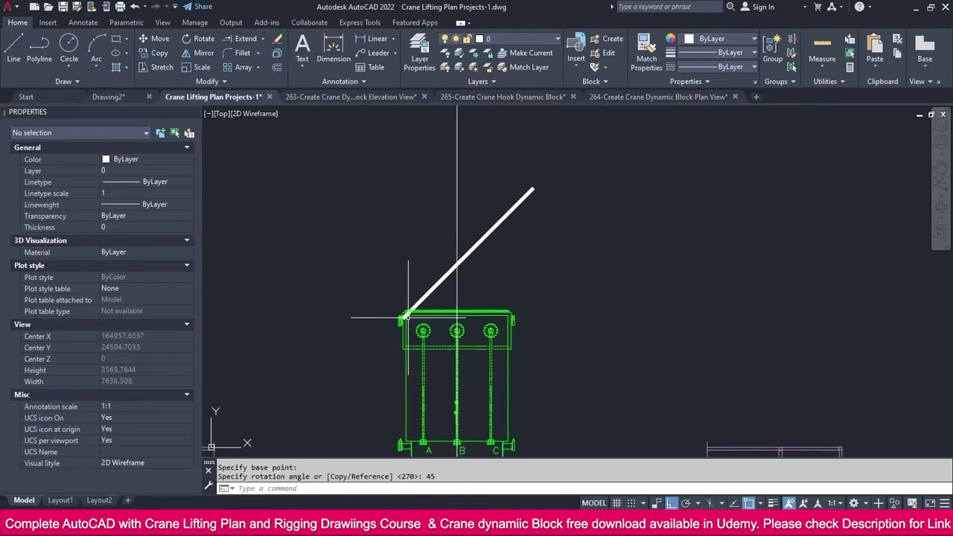
{"action": "scroll", "coordinate": [407, 317], "scroll_direction": "down", "scroll_amount": 2}
{"action": "scroll", "coordinate": [422, 322], "scroll_direction": "up", "scroll_amount": 5}
{"action": "key", "text": "Escape"}
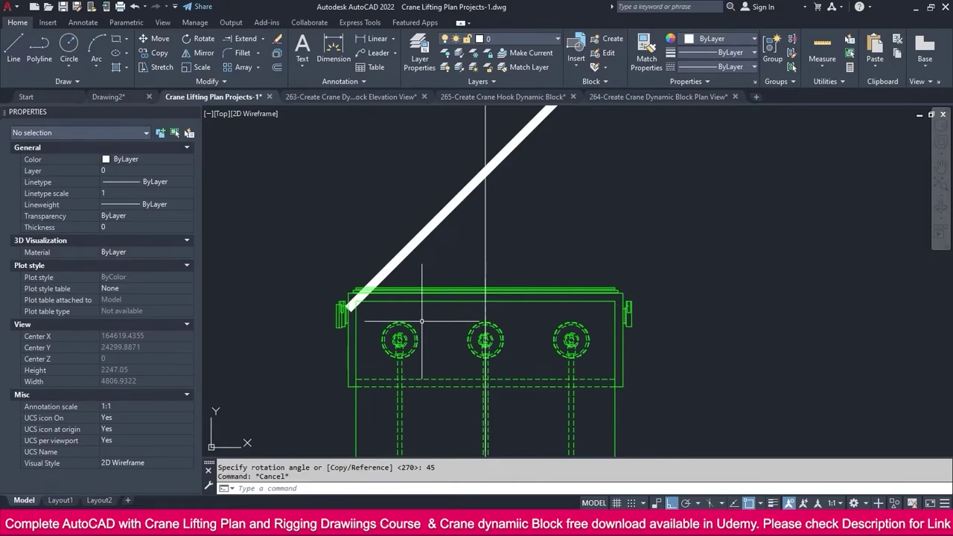
Rotate the inclined sling polyline a further 15 degrees about its lower end at the load's left lug
{"action": "scroll", "coordinate": [461, 267], "scroll_direction": "down", "scroll_amount": 4}
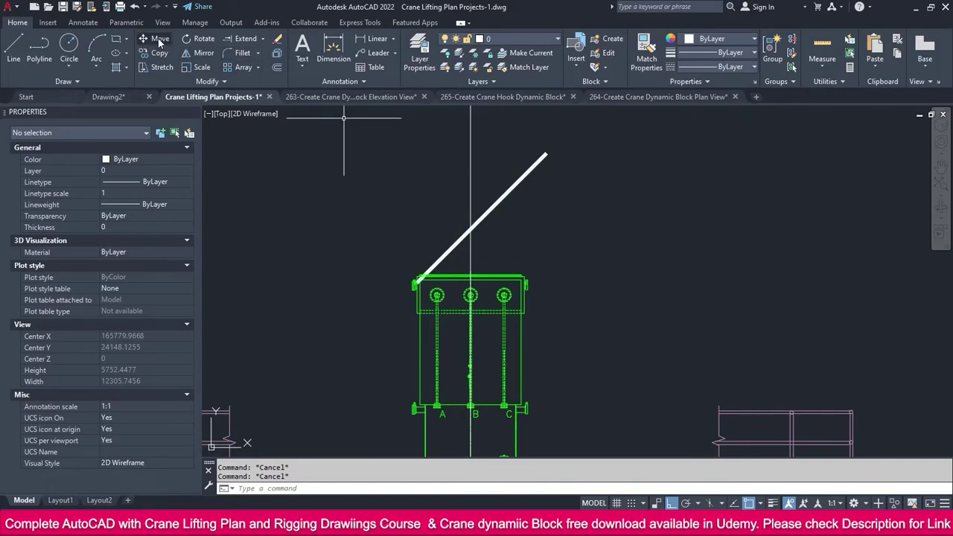
{"action": "left_click", "coordinate": [197, 38]}
{"action": "left_click_drag", "start_coordinate": [562, 232], "coordinate": [413, 278]}
{"action": "scroll", "coordinate": [412, 281], "scroll_direction": "up", "scroll_amount": 5}
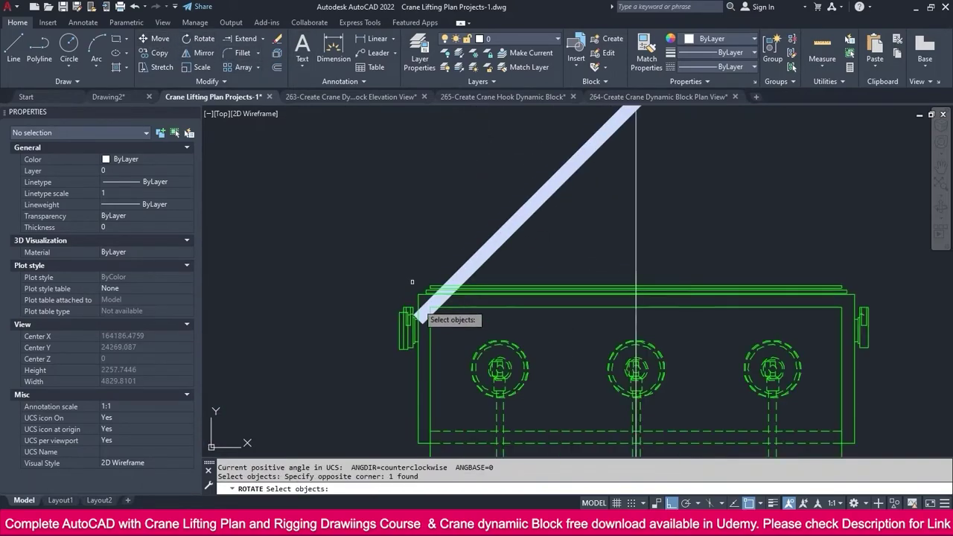
{"action": "scroll", "coordinate": [418, 311], "scroll_direction": "up", "scroll_amount": 3}
{"action": "key", "text": "Return"}
{"action": "left_click", "coordinate": [420, 307]}
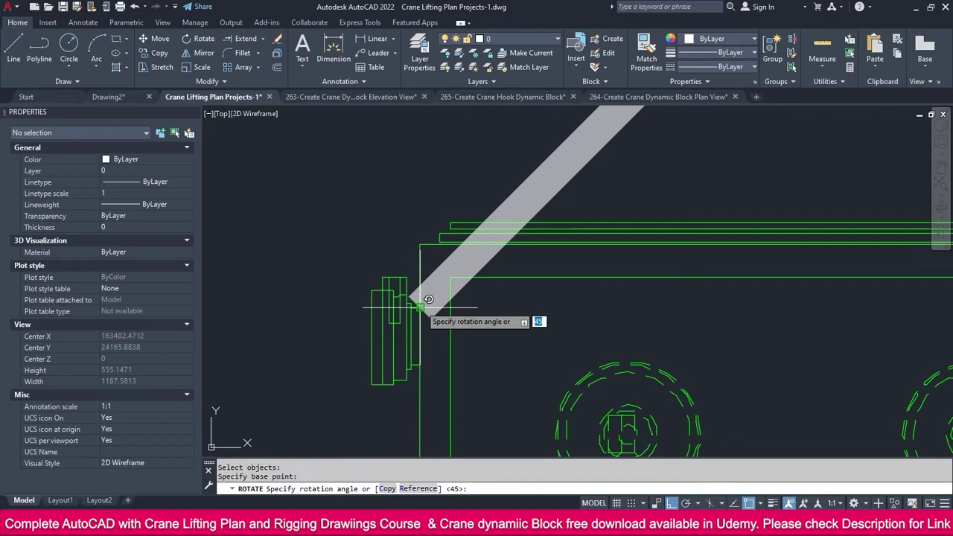
{"action": "type", "text": "15"}
{"action": "key", "text": "Return"}
{"action": "scroll", "coordinate": [437, 302], "scroll_direction": "down", "scroll_amount": 6}
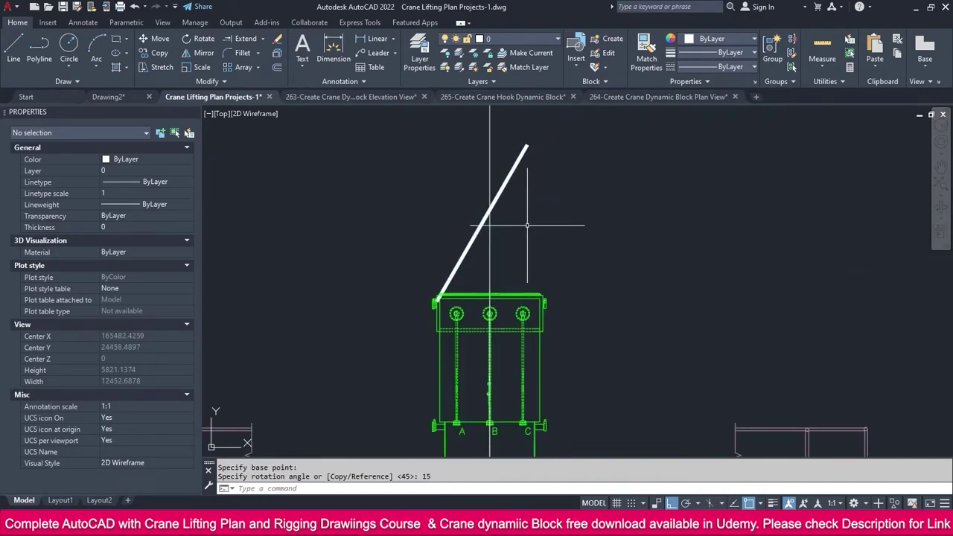
Trim off the part of the sling polyline that extends past the load's vertical centre line
{"action": "left_click", "coordinate": [263, 38]}
{"action": "left_click", "coordinate": [240, 53]}
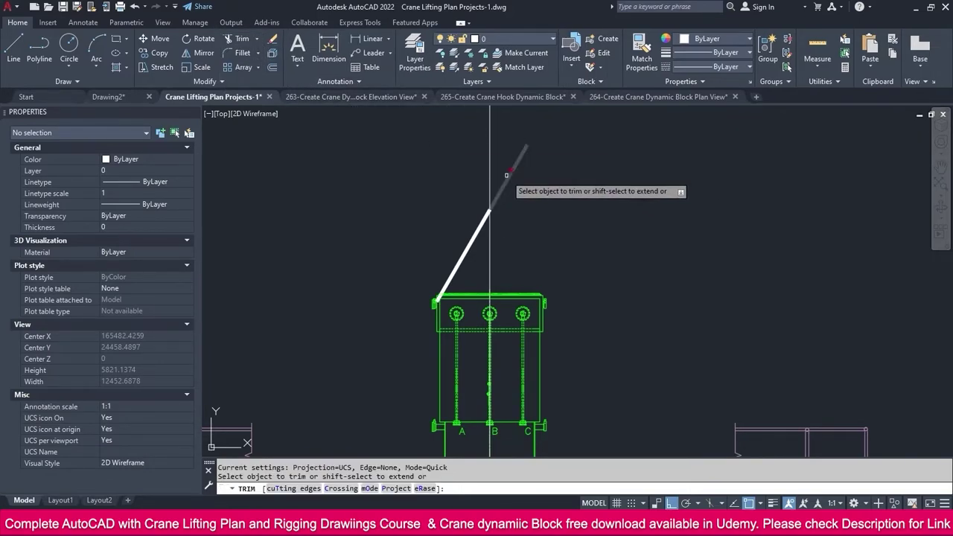
{"action": "left_click", "coordinate": [506, 175]}
{"action": "key", "text": "Escape"}
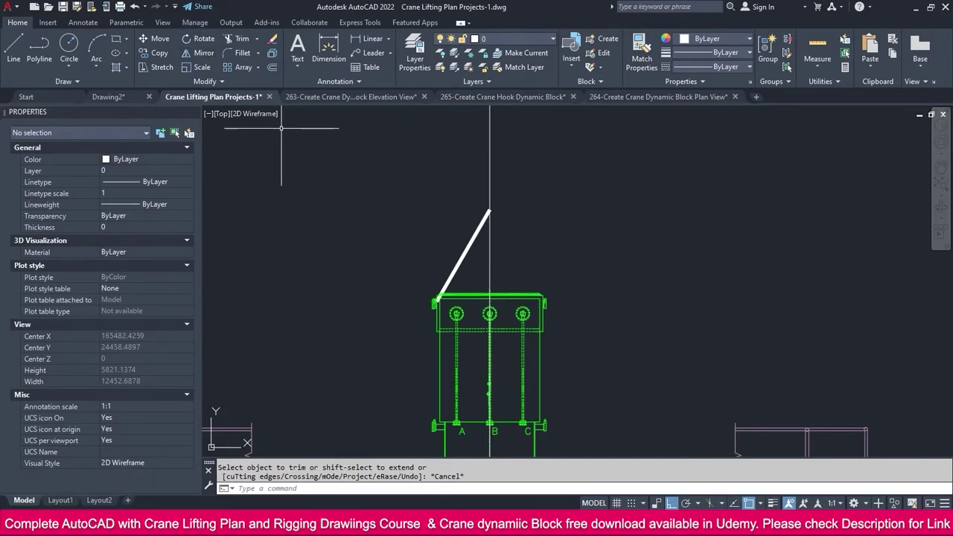
Mirror the sling polyline about the load's vertical centre line, keeping the original
{"action": "left_click", "coordinate": [199, 53]}
{"action": "left_click", "coordinate": [465, 253]}
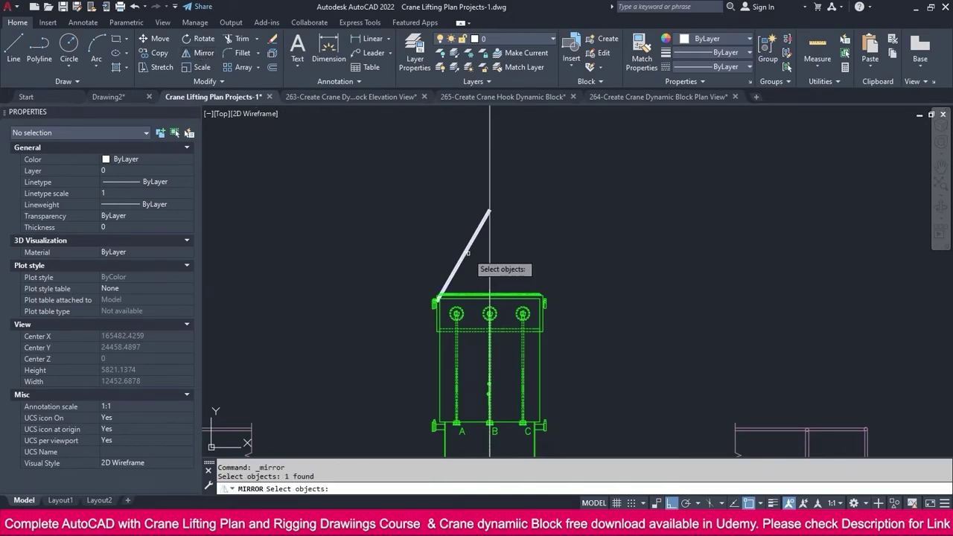
{"action": "key", "text": "Return"}
{"action": "left_click", "coordinate": [489, 211]}
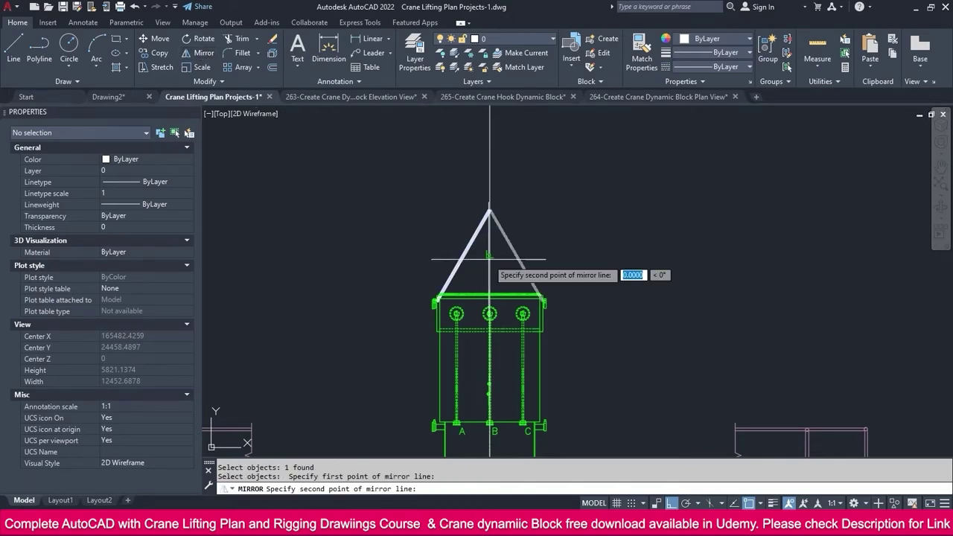
{"action": "left_click", "coordinate": [489, 151]}
{"action": "key", "text": "Return"}
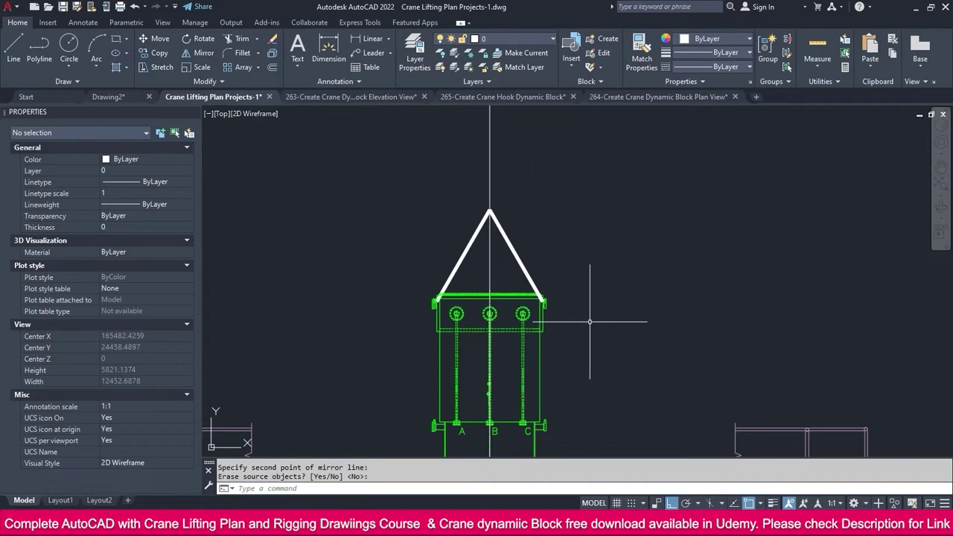
Delete the vertical centre line running through the hook, the load and the steel frame
{"action": "scroll", "coordinate": [521, 313], "scroll_direction": "down", "scroll_amount": 3}
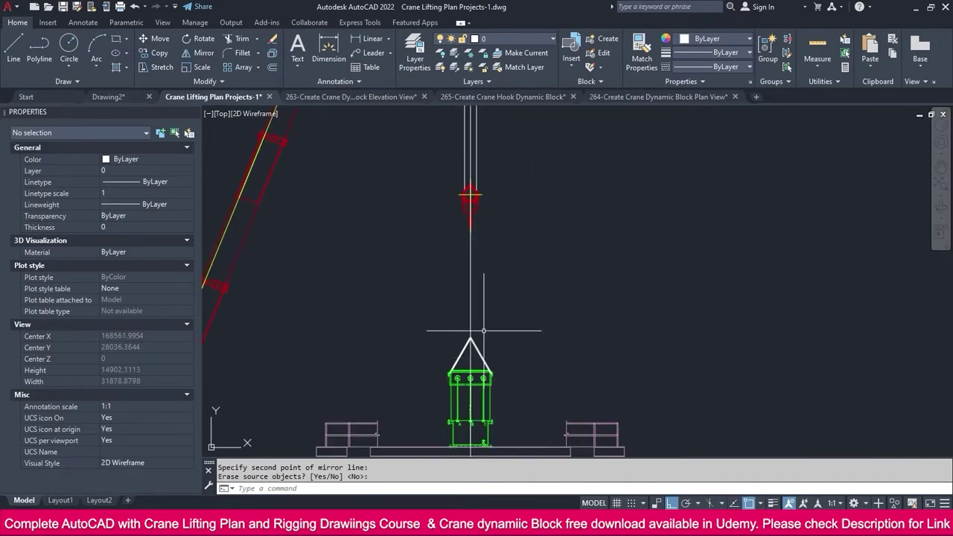
{"action": "left_click", "coordinate": [492, 297]}
{"action": "left_click", "coordinate": [460, 303]}
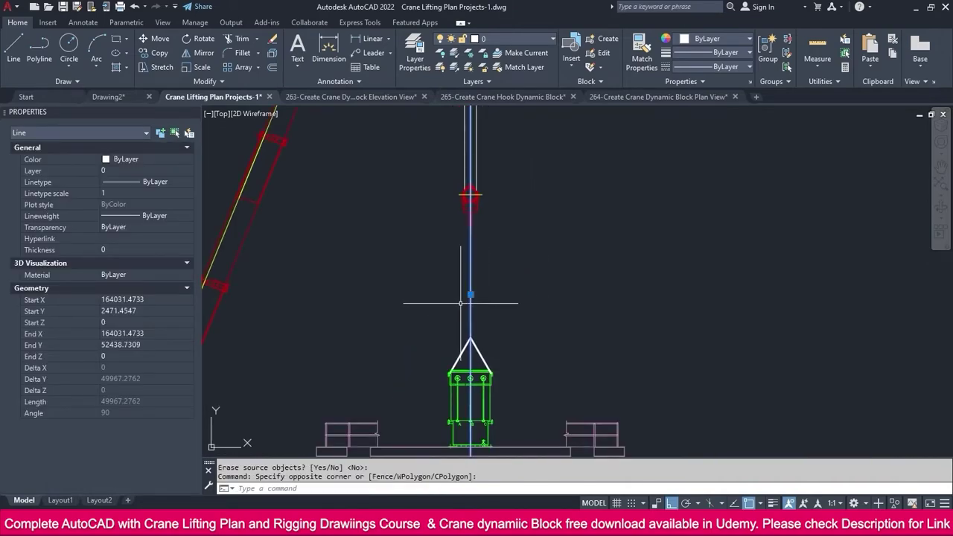
{"action": "key", "text": "Delete"}
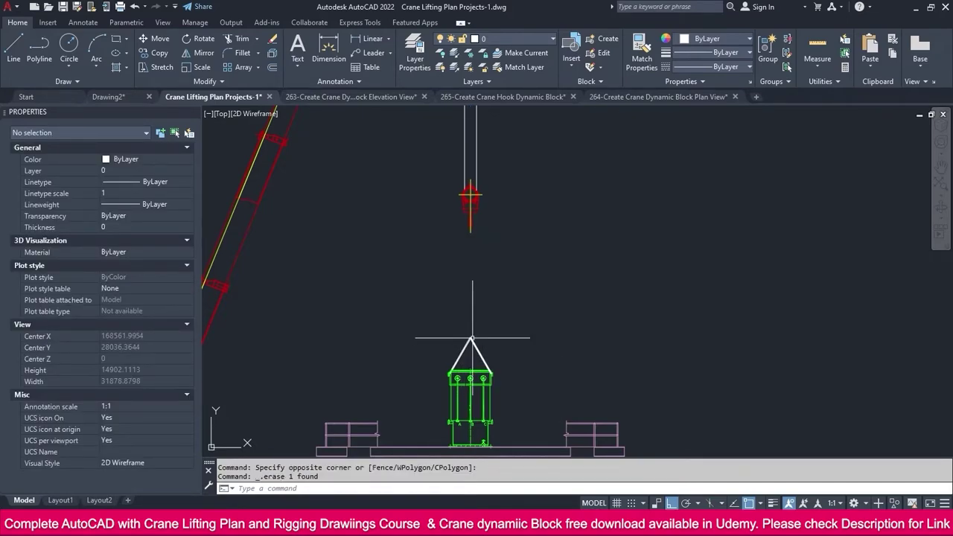
Lower the hook to the apex of the two slings, at a rope length of about 25609
{"action": "left_click", "coordinate": [523, 225]}
{"action": "left_click", "coordinate": [479, 192]}
{"action": "key", "text": "Escape"}
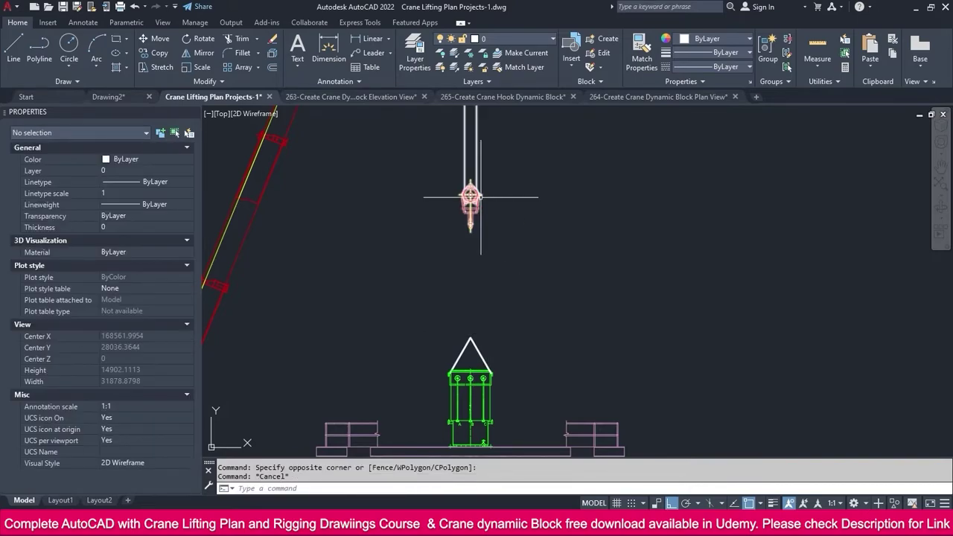
{"action": "left_click", "coordinate": [471, 199]}
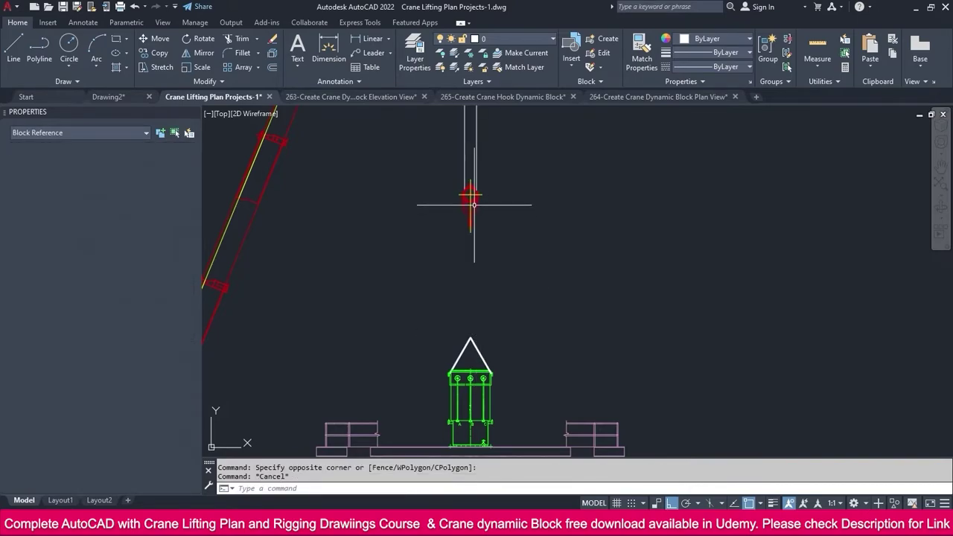
{"action": "left_click", "coordinate": [471, 197]}
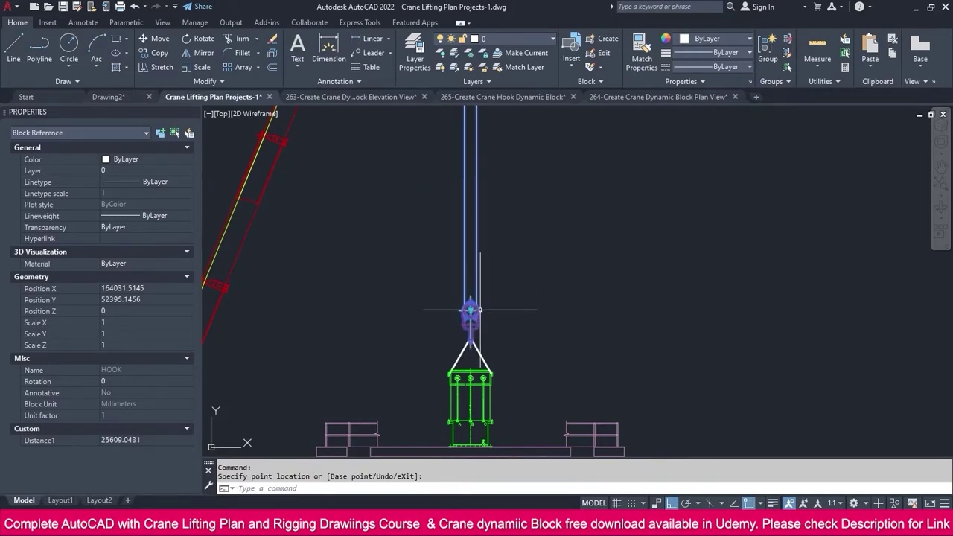
Examine the rigging between hook, slings and load, and the whole crane elevation with the steel frame and truck
{"action": "key", "text": "Escape"}
{"action": "scroll", "coordinate": [503, 334], "scroll_direction": "up", "scroll_amount": 2}
{"action": "scroll", "coordinate": [504, 337], "scroll_direction": "up", "scroll_amount": 5}
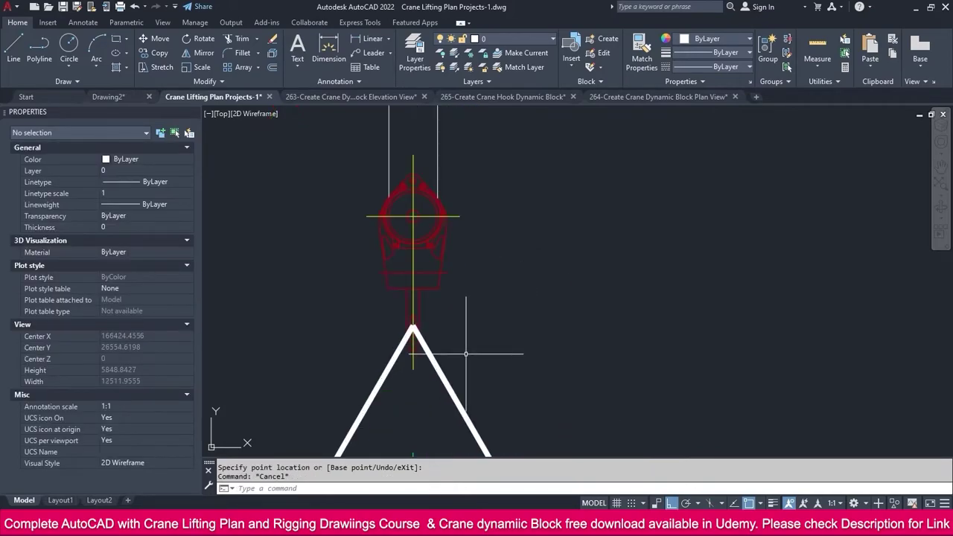
{"action": "scroll", "coordinate": [446, 274], "scroll_direction": "down", "scroll_amount": 5}
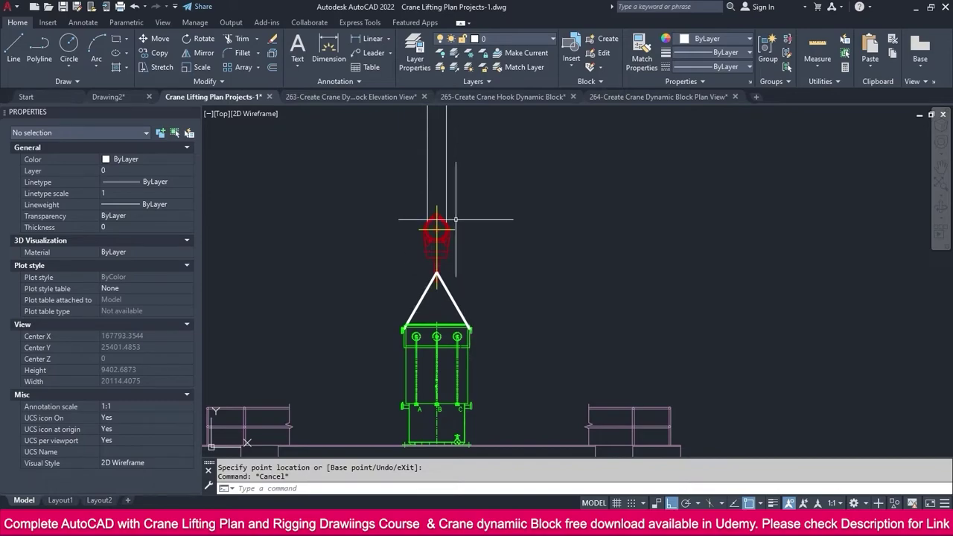
{"action": "scroll", "coordinate": [436, 273], "scroll_direction": "up", "scroll_amount": 3}
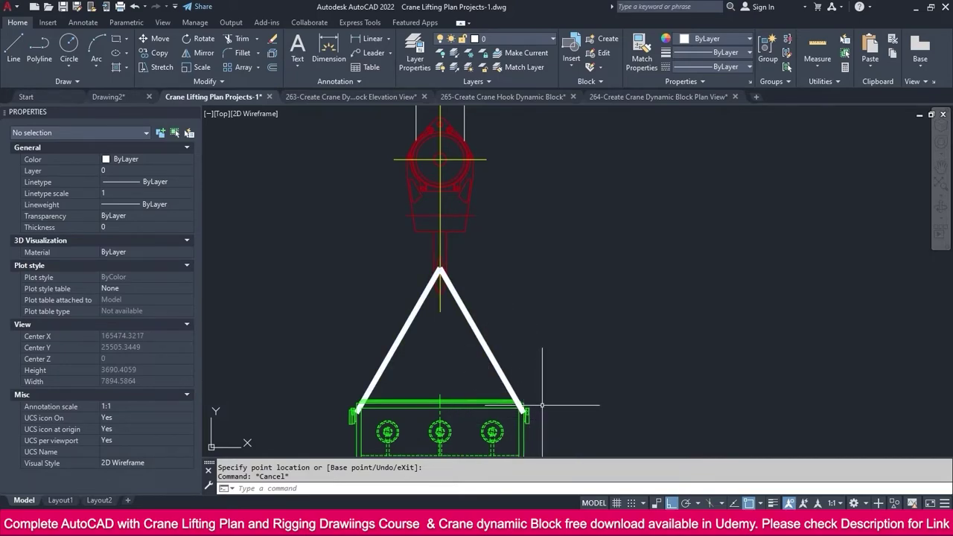
{"action": "scroll", "coordinate": [536, 416], "scroll_direction": "down", "scroll_amount": 1}
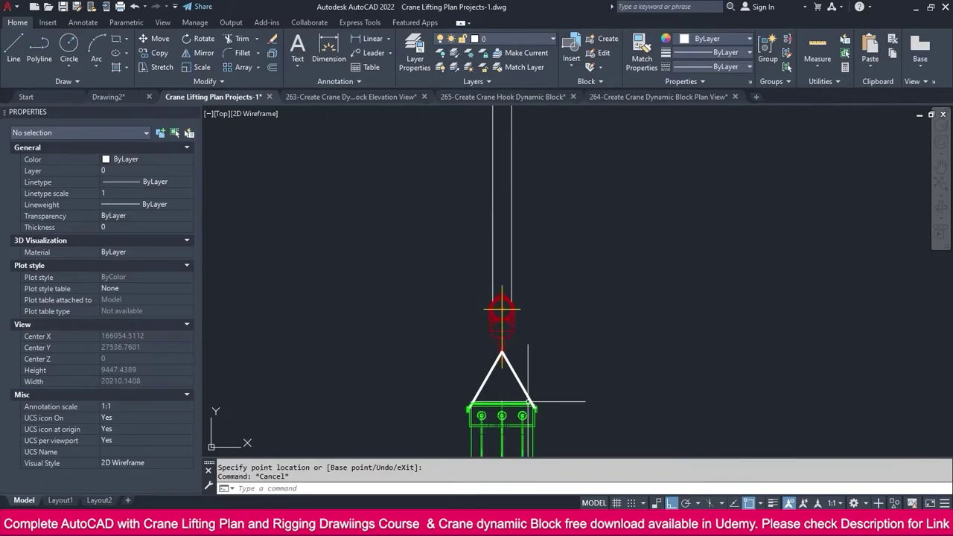
{"action": "scroll", "coordinate": [538, 402], "scroll_direction": "down", "scroll_amount": 2}
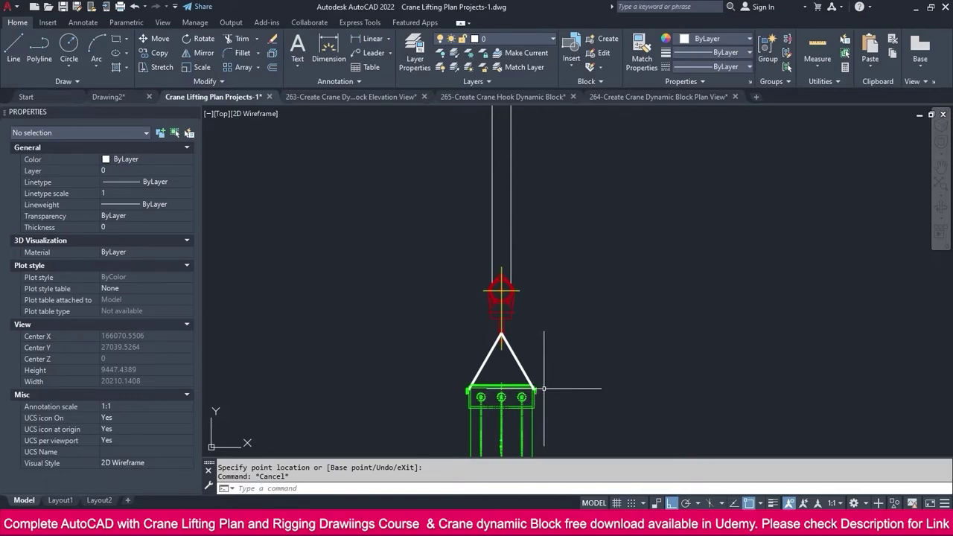
{"action": "scroll", "coordinate": [543, 388], "scroll_direction": "down", "scroll_amount": 2}
{"action": "scroll", "coordinate": [564, 381], "scroll_direction": "down", "scroll_amount": 2}
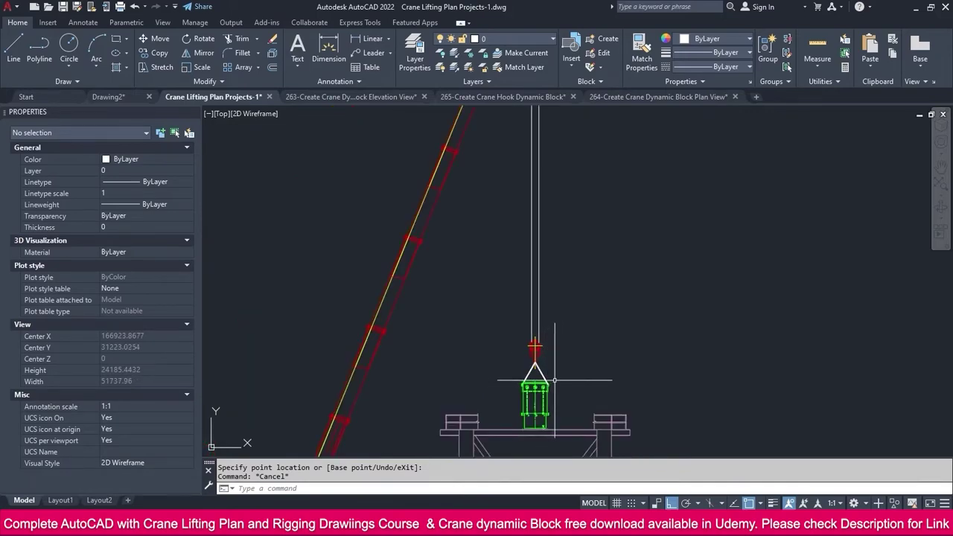
{"action": "scroll", "coordinate": [555, 380], "scroll_direction": "down", "scroll_amount": 2}
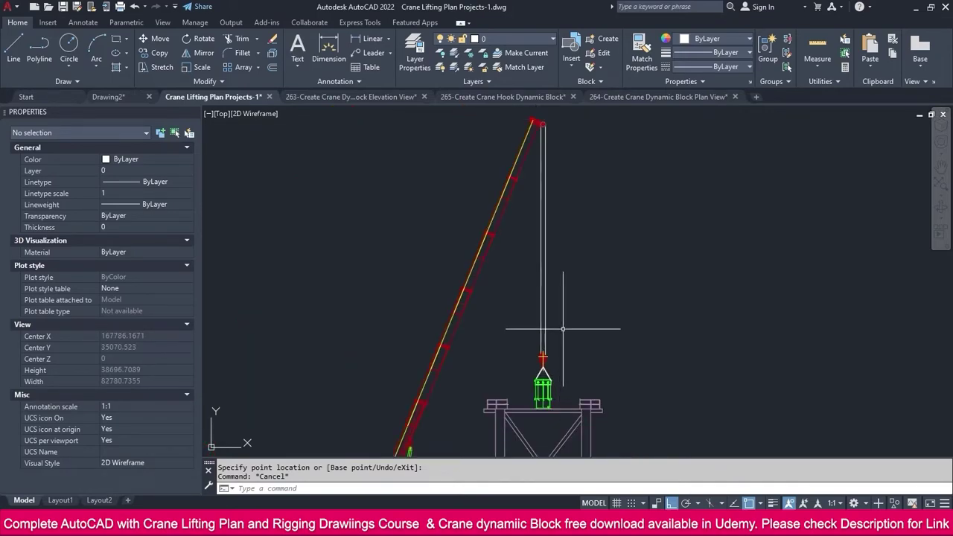
{"action": "scroll", "coordinate": [559, 225], "scroll_direction": "down", "scroll_amount": 2}
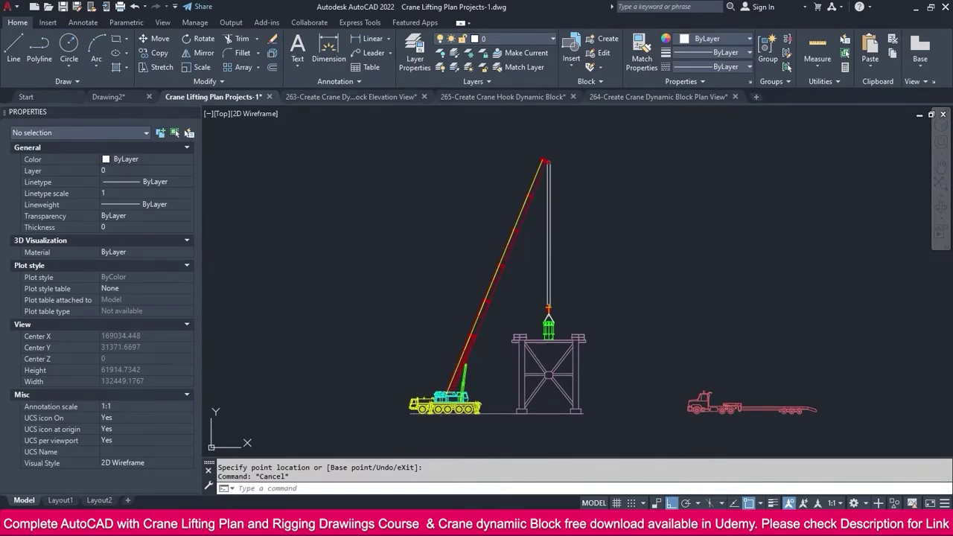
{"action": "scroll", "coordinate": [548, 307], "scroll_direction": "up", "scroll_amount": 6}
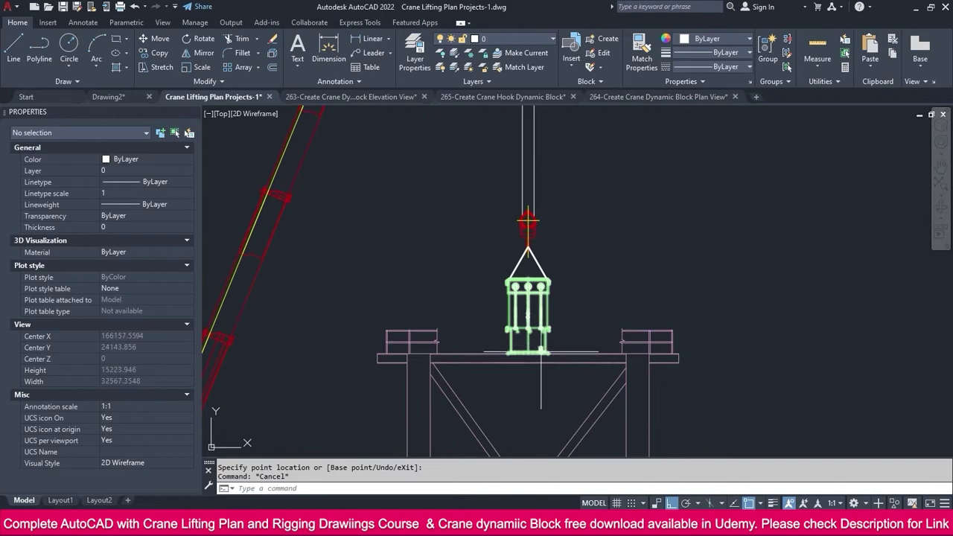
{"action": "scroll", "coordinate": [540, 355], "scroll_direction": "down", "scroll_amount": 4}
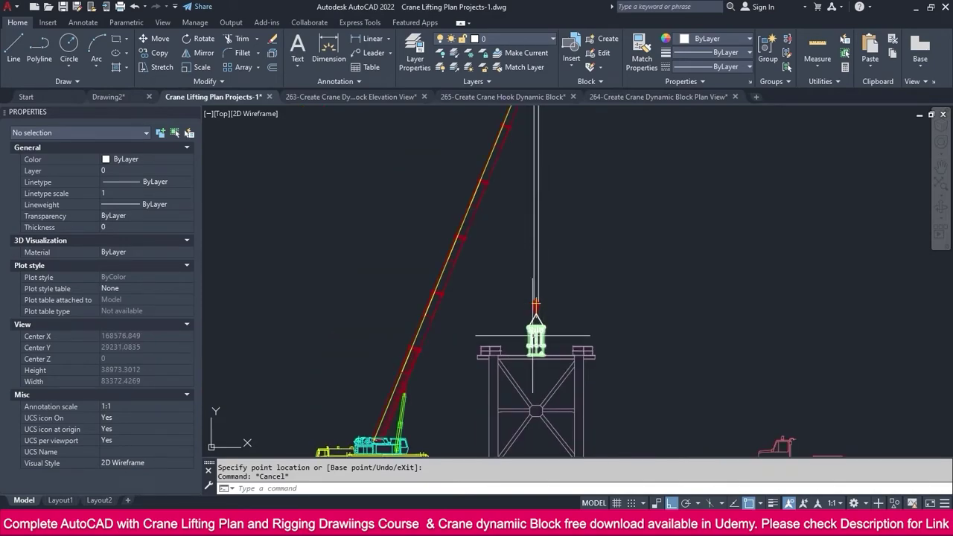
{"action": "scroll", "coordinate": [533, 335], "scroll_direction": "down", "scroll_amount": 2}
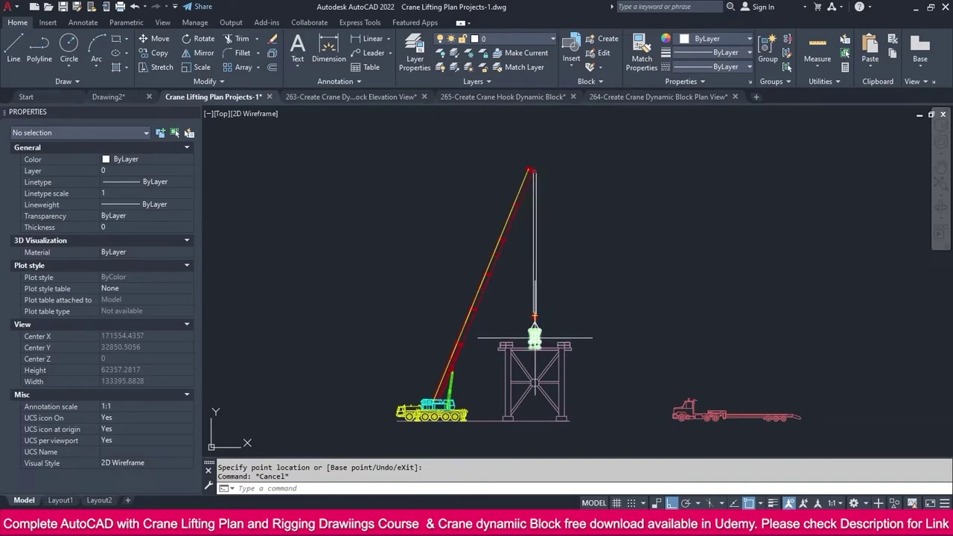
{"action": "mouse_move", "coordinate": [534, 344]}
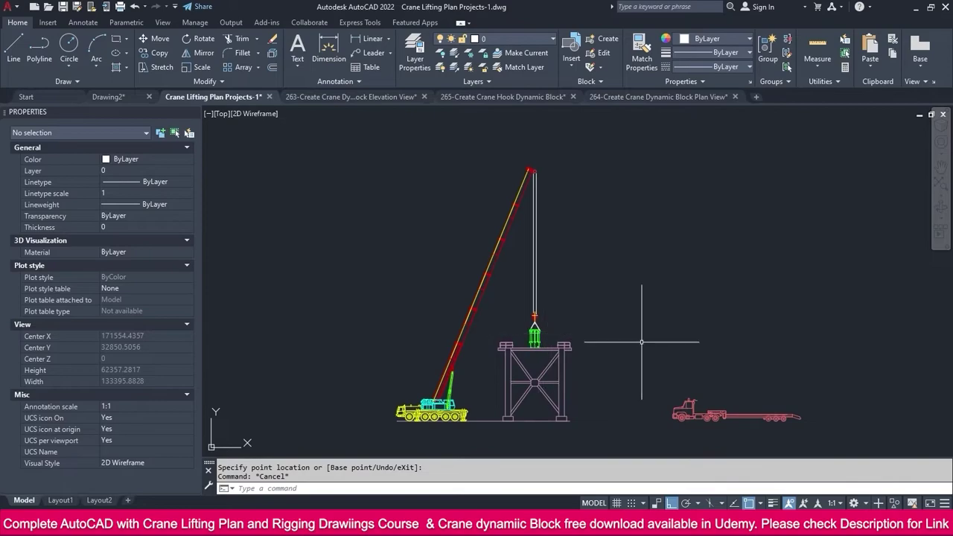
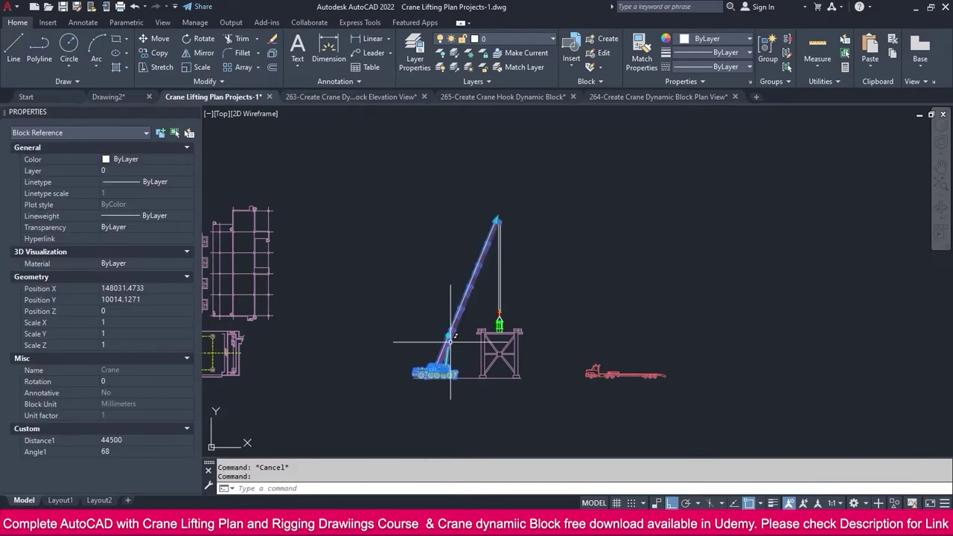
Copy the crane elevation block horizontally by about 36221, placing the copy between the steel frame and the truck
{"action": "left_click", "coordinate": [162, 54]}
{"action": "left_click", "coordinate": [552, 247]}
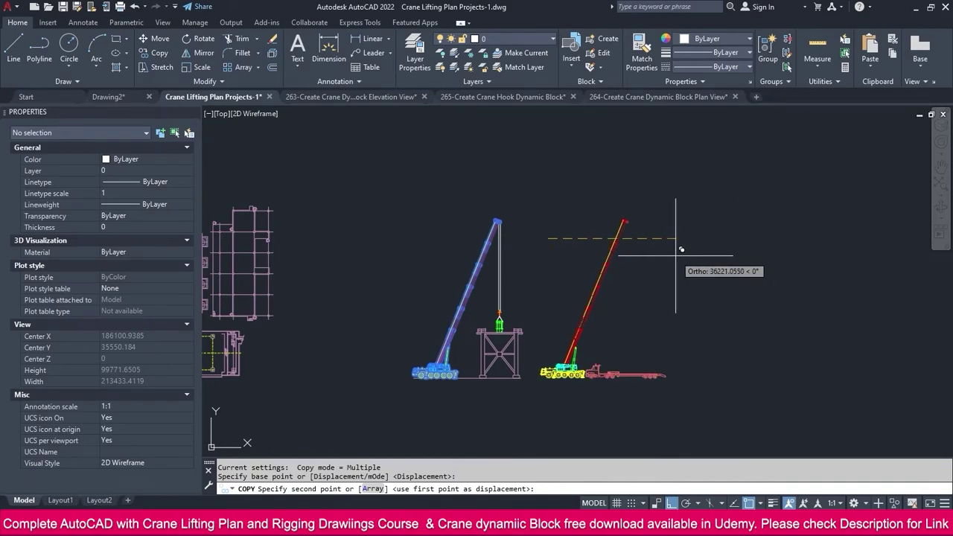
{"action": "left_click", "coordinate": [676, 279]}
{"action": "key", "text": "Escape"}
Mirror the whole truck and trailer elevation about a vertical line through the trailer, erasing the source objects
{"action": "left_click", "coordinate": [627, 375]}
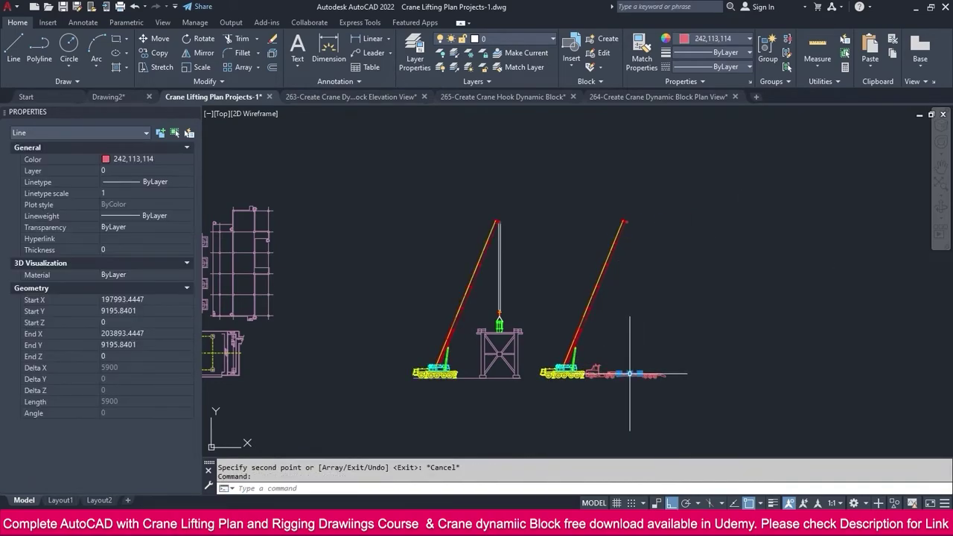
{"action": "scroll", "coordinate": [627, 374], "scroll_direction": "up", "scroll_amount": 4}
{"action": "key", "text": "Escape"}
{"action": "left_click", "coordinate": [505, 335]}
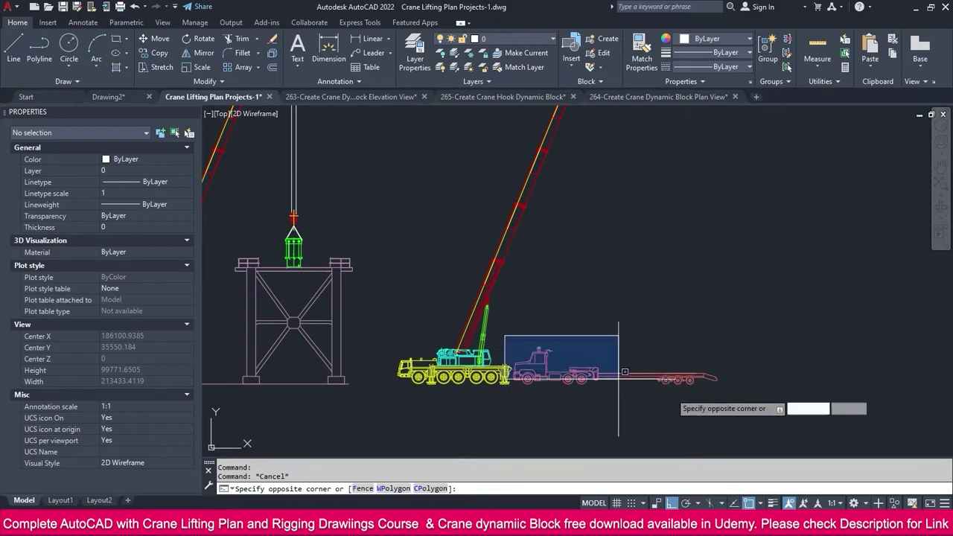
{"action": "left_click", "coordinate": [794, 411]}
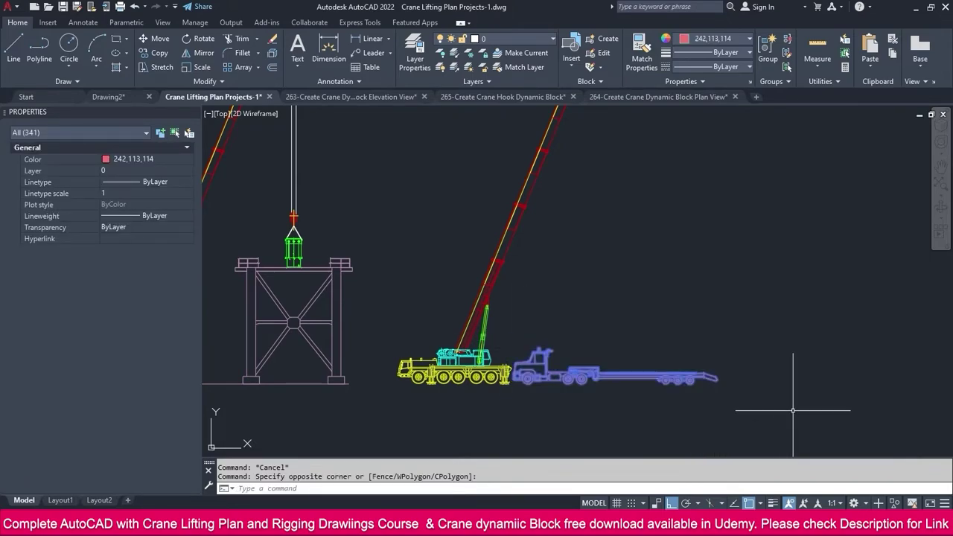
{"action": "left_click", "coordinate": [197, 53]}
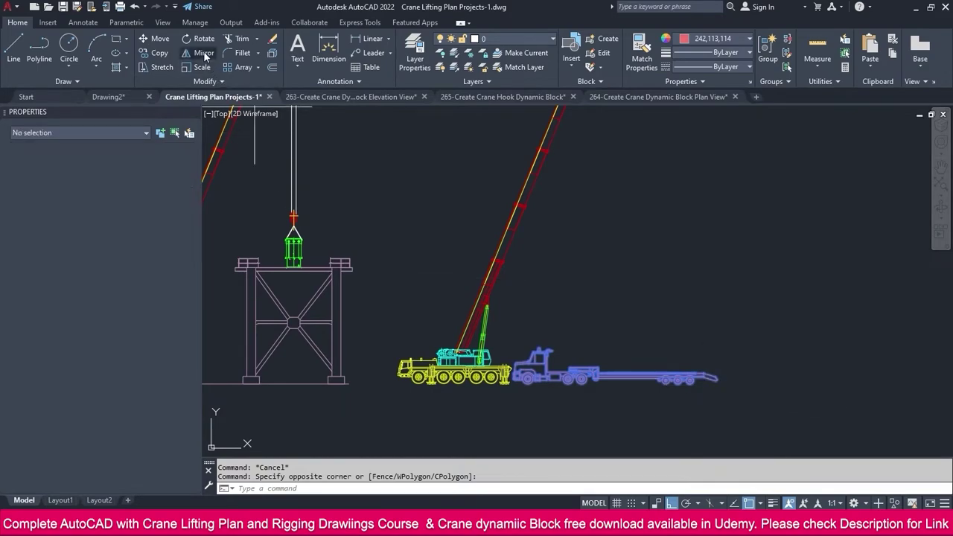
{"action": "left_click", "coordinate": [656, 338]}
{"action": "left_click", "coordinate": [664, 291]}
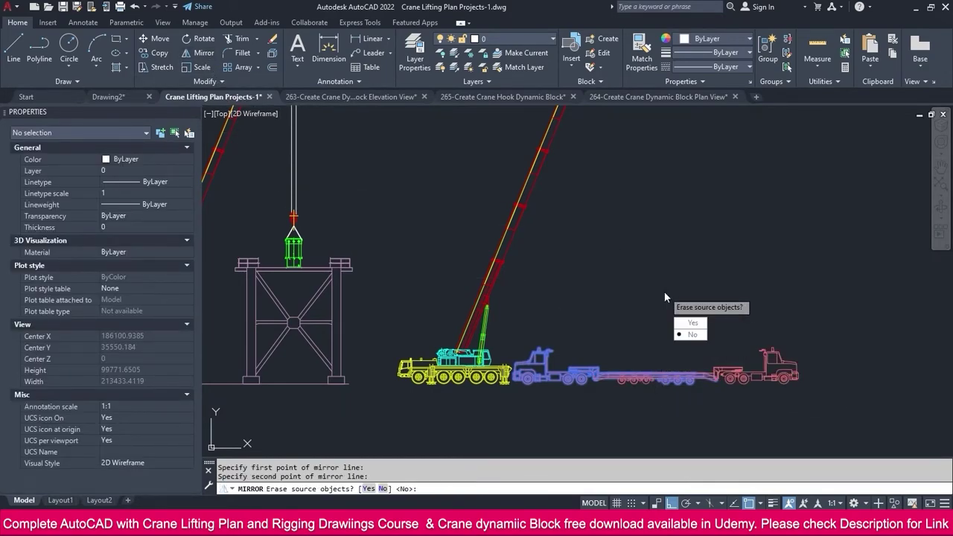
{"action": "left_click", "coordinate": [693, 324]}
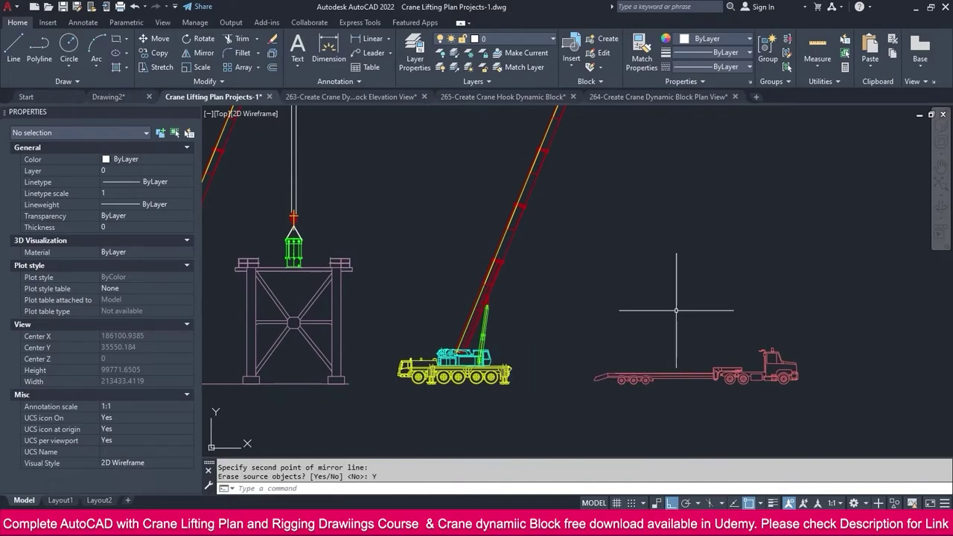
Measure the vertical distance from the trailer's rear edge to the load's centre in the plan view with a linear dimension
{"action": "scroll", "coordinate": [696, 339], "scroll_direction": "down", "scroll_amount": 3}
{"action": "key", "text": "Escape"}
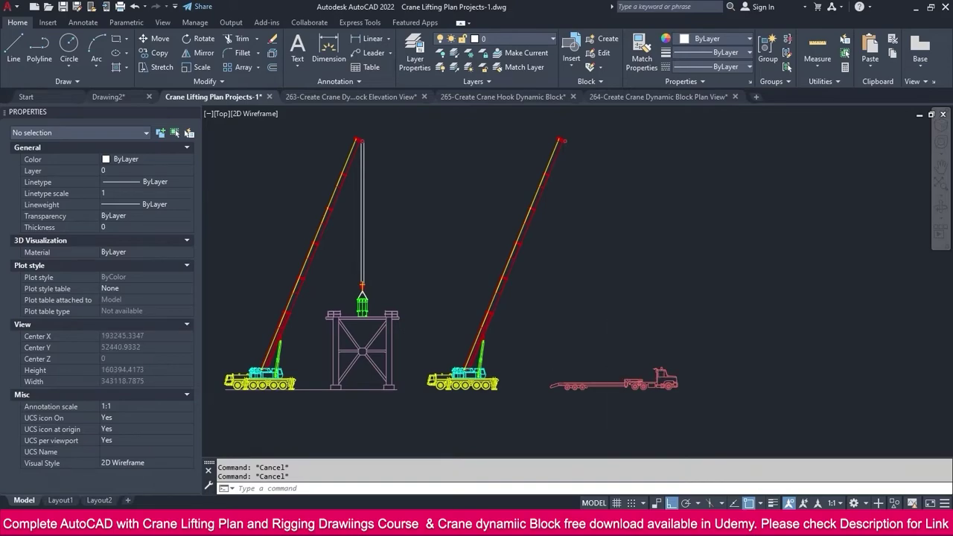
{"action": "scroll", "coordinate": [606, 371], "scroll_direction": "down", "scroll_amount": 5}
{"action": "scroll", "coordinate": [415, 332], "scroll_direction": "up", "scroll_amount": 8}
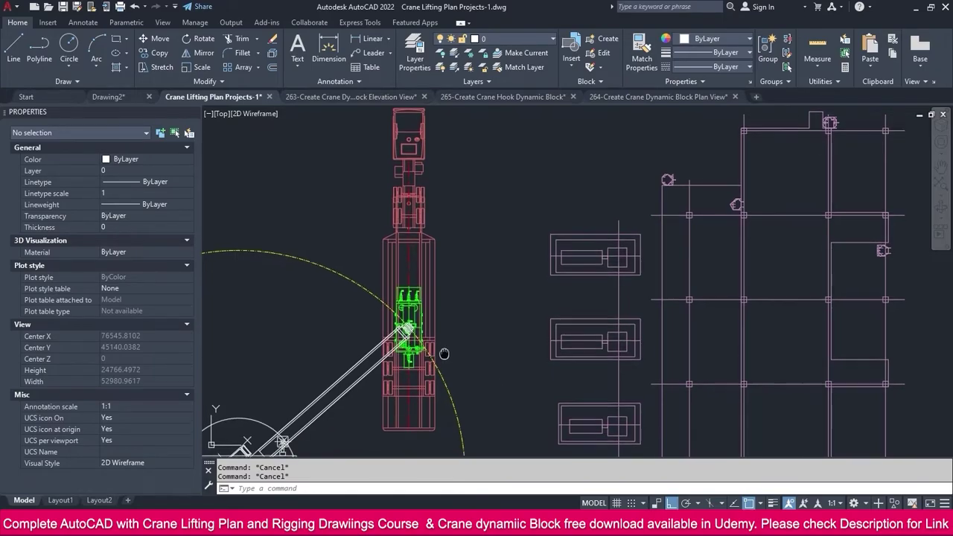
{"action": "middle_click_drag", "start_coordinate": [422, 329], "coordinate": [417, 318]}
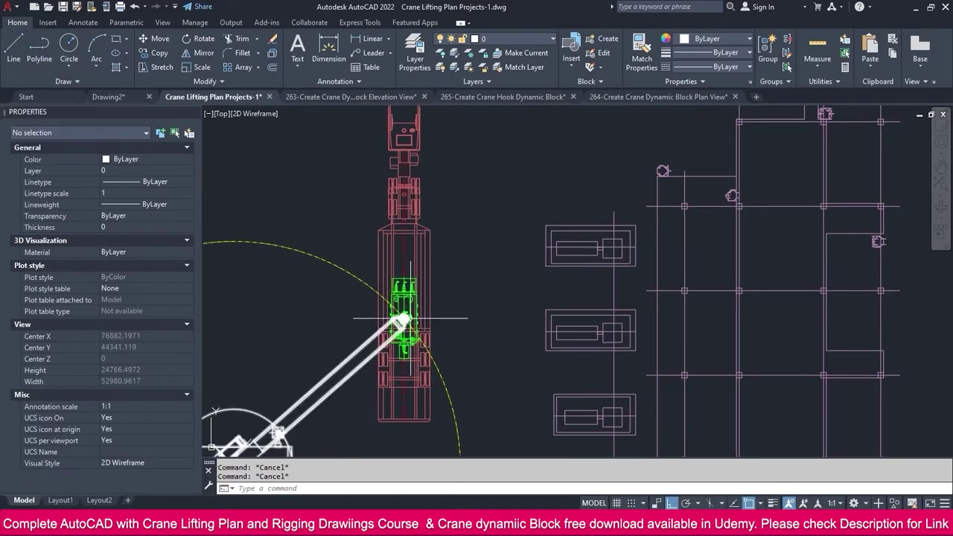
{"action": "left_click", "coordinate": [373, 39]}
{"action": "scroll", "coordinate": [416, 424], "scroll_direction": "up", "scroll_amount": 2}
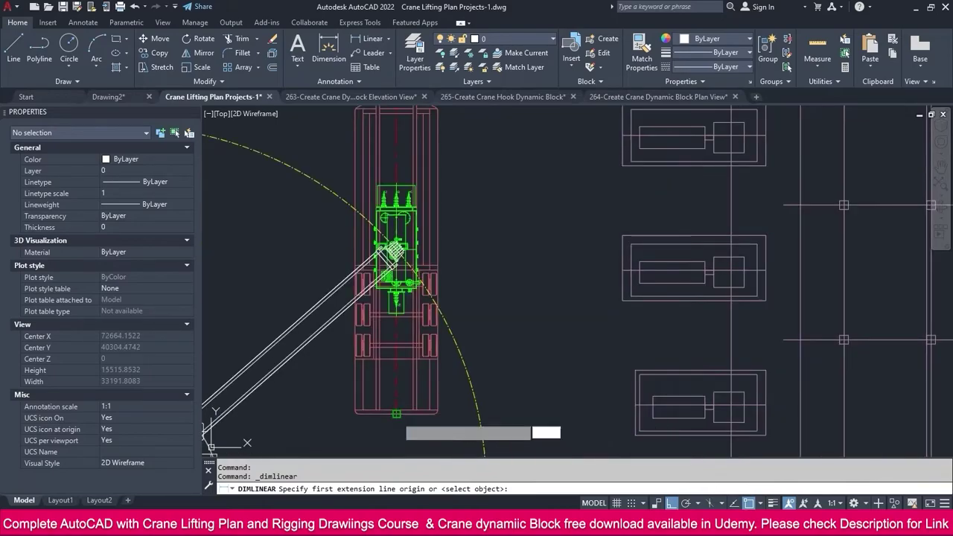
{"action": "left_click", "coordinate": [396, 413]}
{"action": "scroll", "coordinate": [402, 247], "scroll_direction": "up", "scroll_amount": 10}
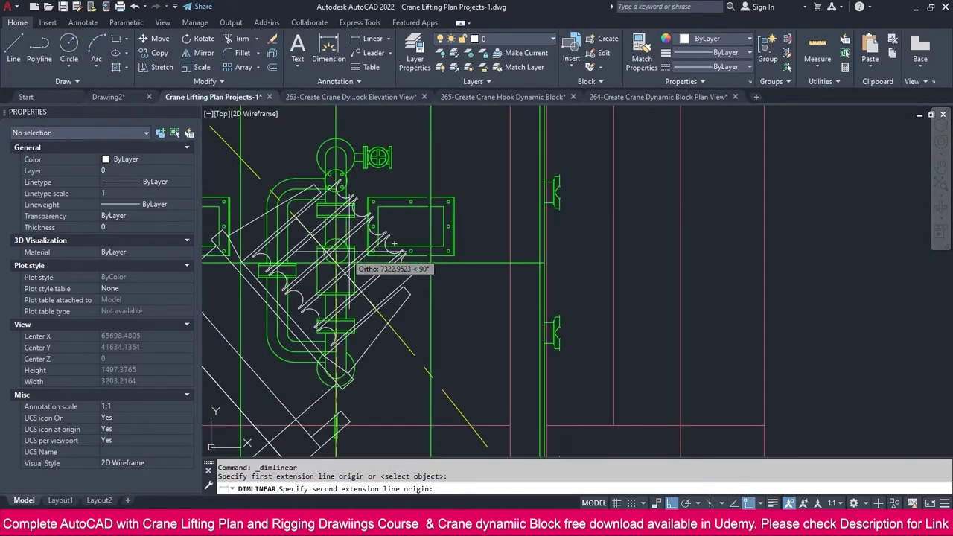
{"action": "left_click", "coordinate": [339, 265]}
{"action": "scroll", "coordinate": [338, 264], "scroll_direction": "down", "scroll_amount": 8}
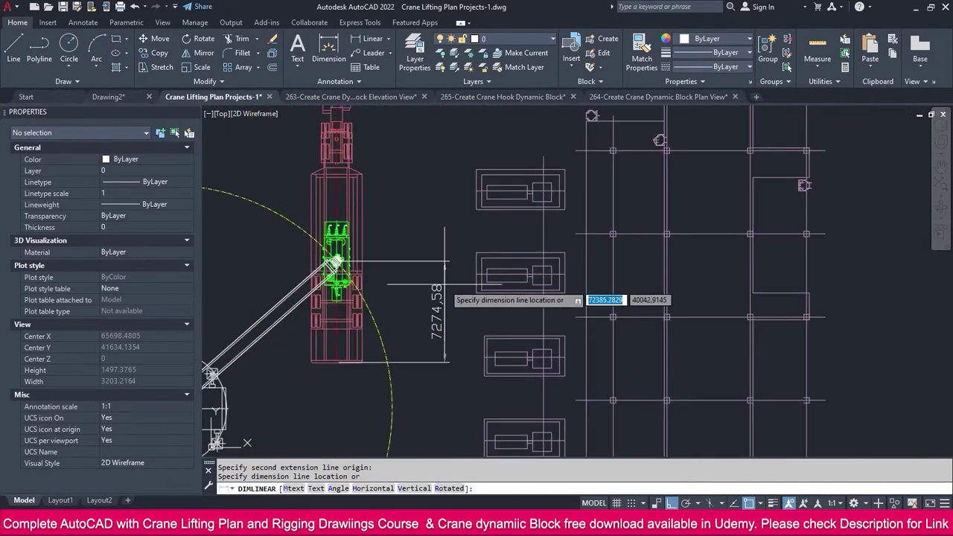
{"action": "scroll", "coordinate": [432, 286], "scroll_direction": "up", "scroll_amount": 2}
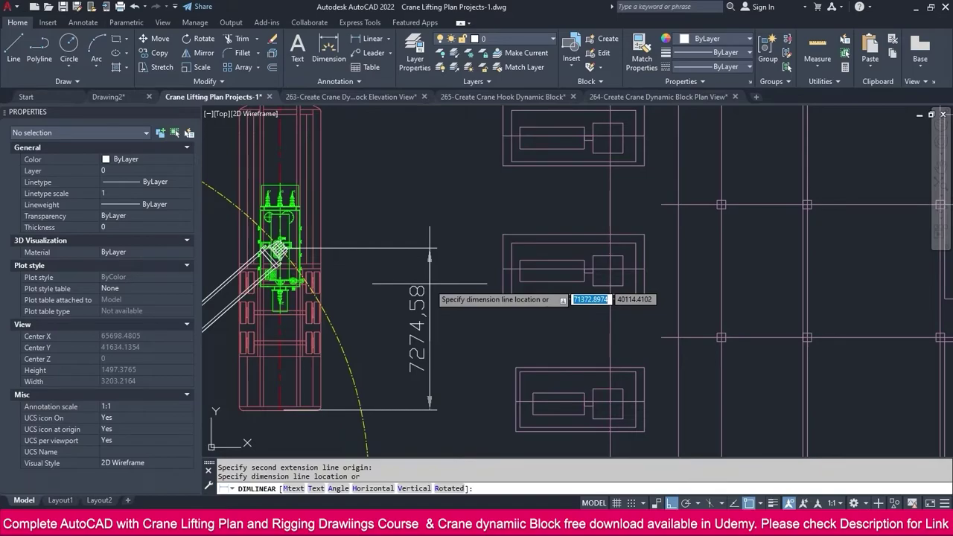
{"action": "key", "text": "Escape"}
Draw a vertical line about 13857 long upward from the rear end of the trailer in the elevation view
{"action": "scroll", "coordinate": [431, 286], "scroll_direction": "down", "scroll_amount": 8}
{"action": "scroll", "coordinate": [524, 324], "scroll_direction": "up", "scroll_amount": 4}
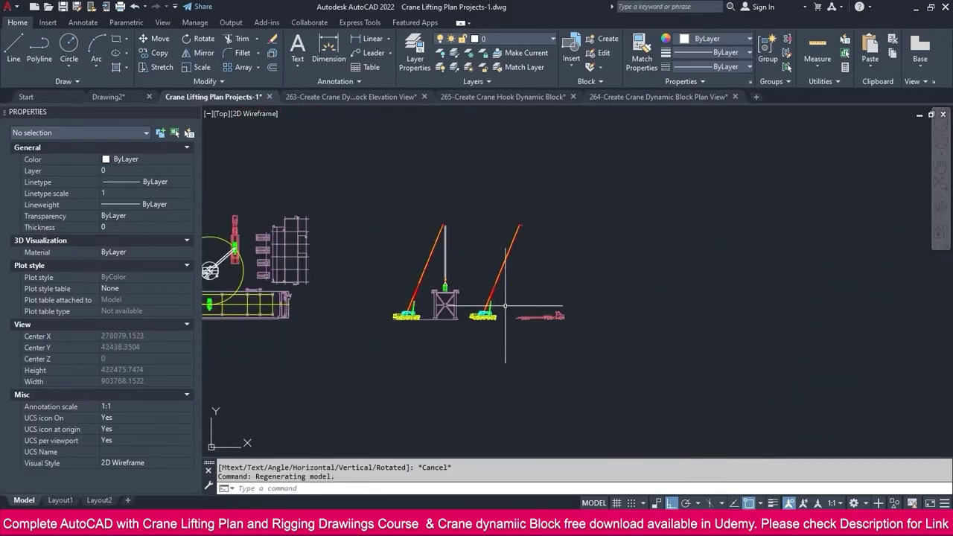
{"action": "key", "text": "Escape"}
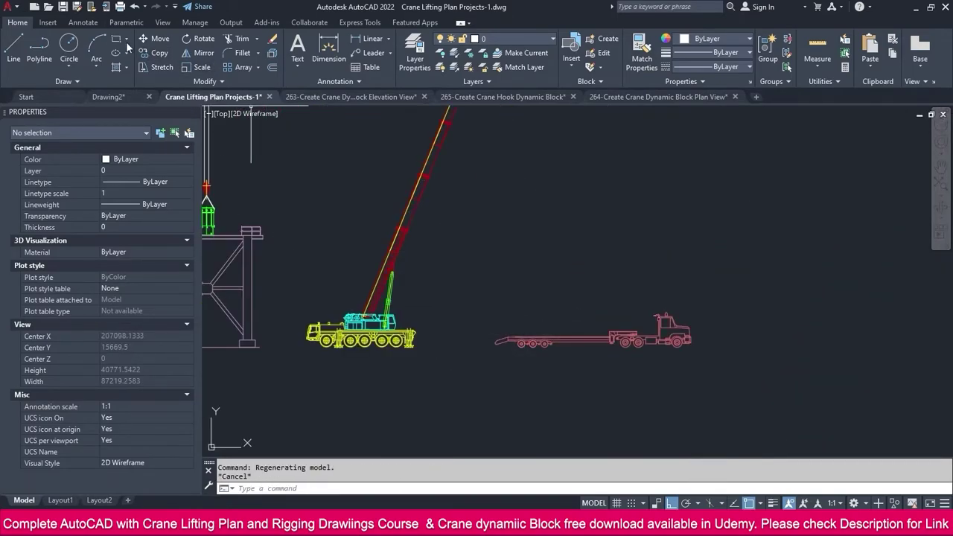
{"action": "left_click", "coordinate": [13, 48]}
{"action": "scroll", "coordinate": [506, 341], "scroll_direction": "up", "scroll_amount": 10}
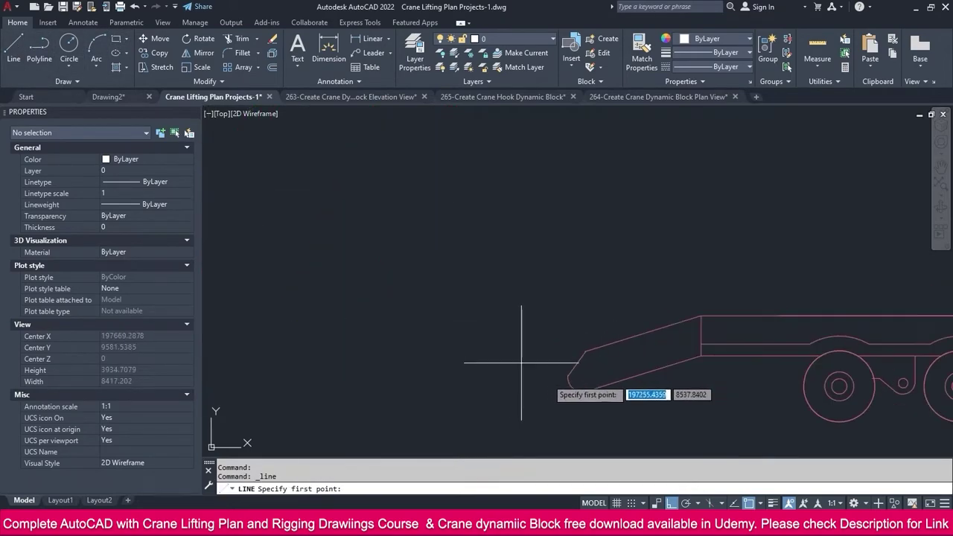
{"action": "left_click", "coordinate": [566, 386]}
{"action": "scroll", "coordinate": [570, 378], "scroll_direction": "down", "scroll_amount": 8}
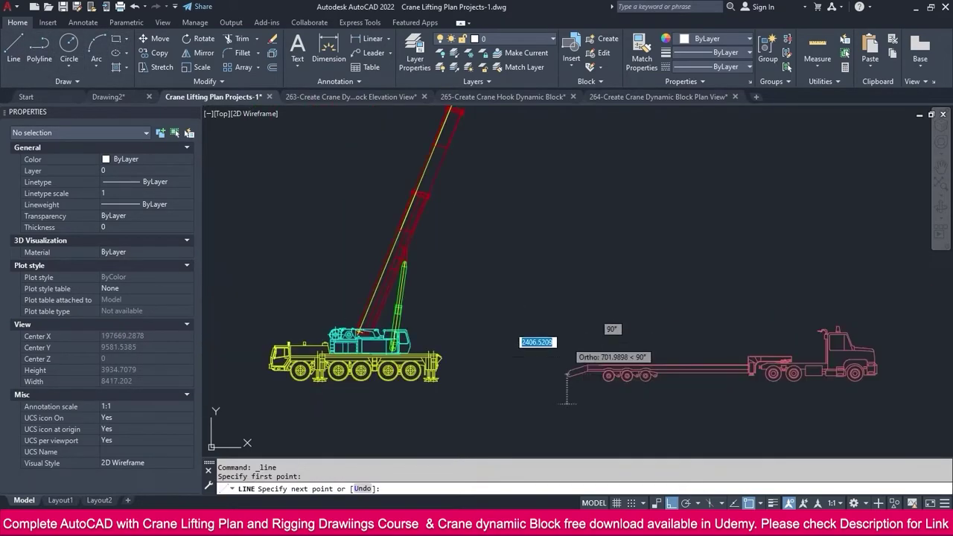
{"action": "left_click", "coordinate": [568, 186]}
{"action": "key", "text": "Escape"}
{"action": "key", "text": "Escape"}
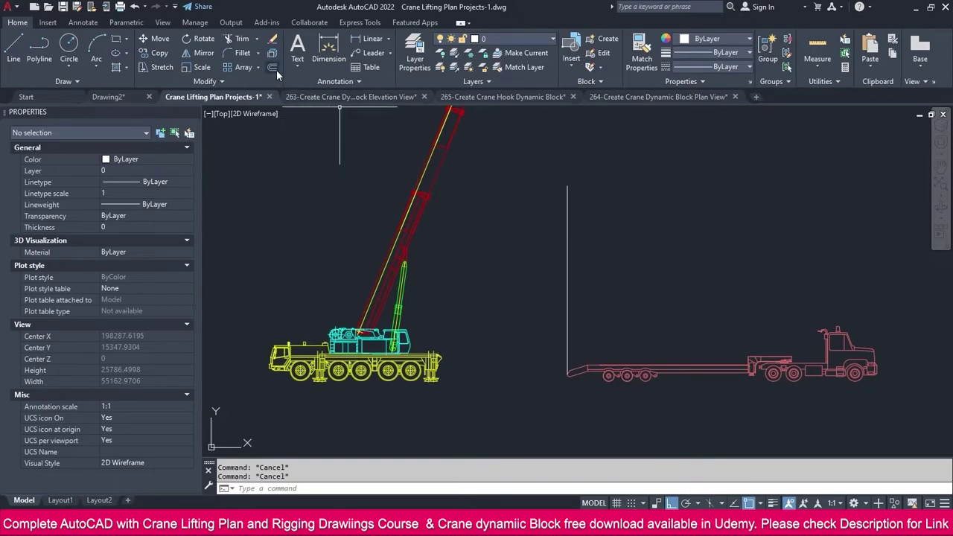
Offset the vertical line at the trailer's rear end by 7274.5 toward the truck cab
{"action": "left_click", "coordinate": [276, 69]}
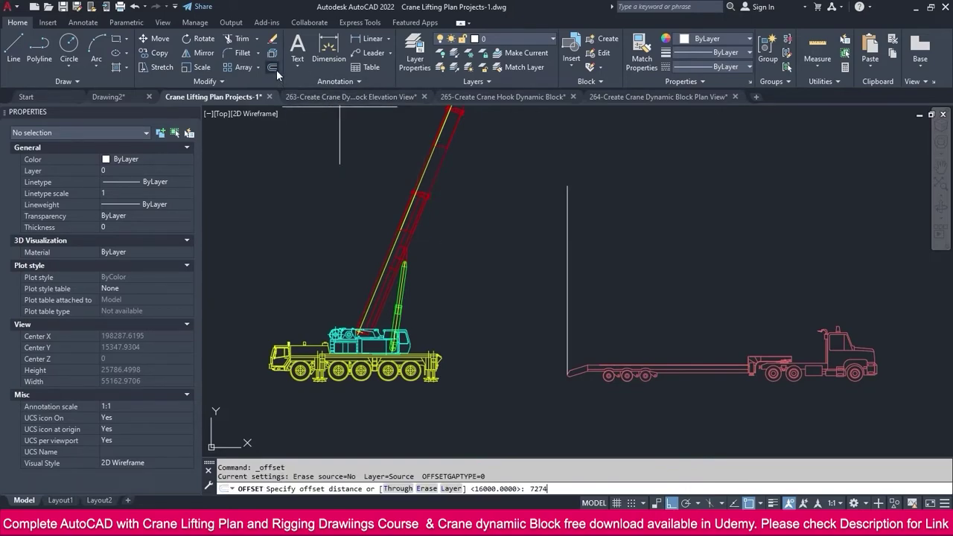
{"action": "type", "text": "7274.5"}
{"action": "key", "text": "Return"}
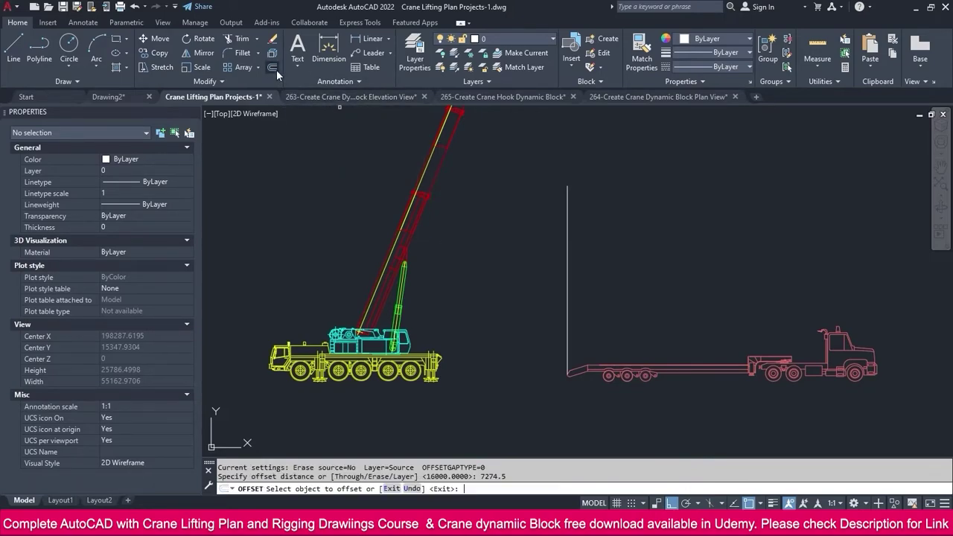
{"action": "left_click", "coordinate": [568, 334]}
{"action": "left_click", "coordinate": [660, 391]}
{"action": "key", "text": "Escape"}
Place the 7274.5 offset line on the cab side and erase the original vertical line at the trailer's rear end
{"action": "left_click", "coordinate": [627, 277]}
{"action": "left_click", "coordinate": [523, 282]}
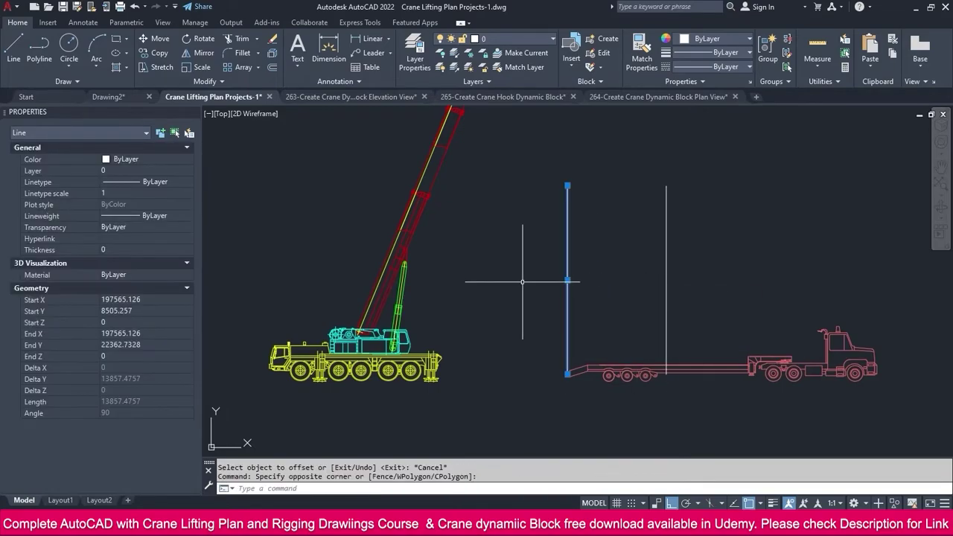
{"action": "key", "text": "Delete"}
Move the load side view block by its base midpoint onto the trailer deck at the vertical reference line
{"action": "scroll", "coordinate": [605, 356], "scroll_direction": "down", "scroll_amount": 6}
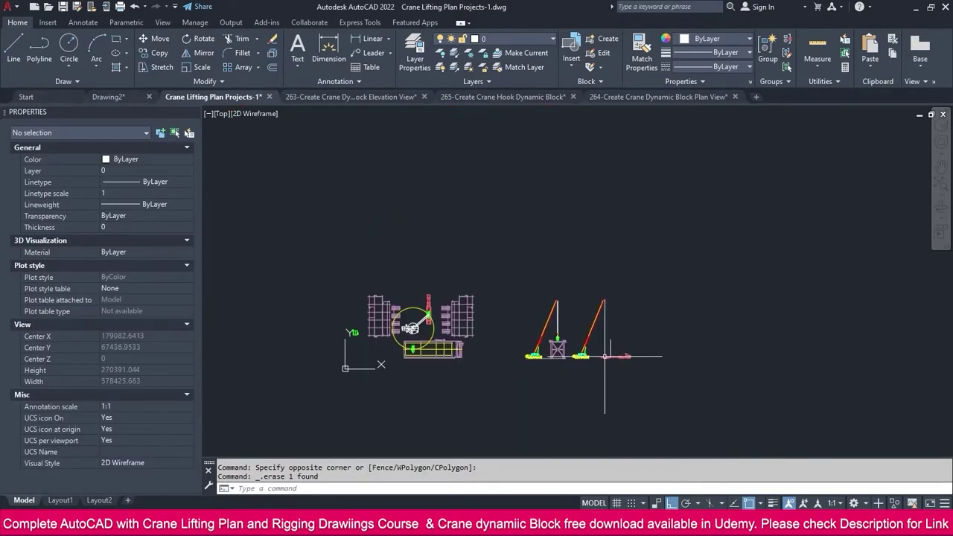
{"action": "scroll", "coordinate": [453, 361], "scroll_direction": "up", "scroll_amount": 8}
{"action": "left_click", "coordinate": [372, 249]}
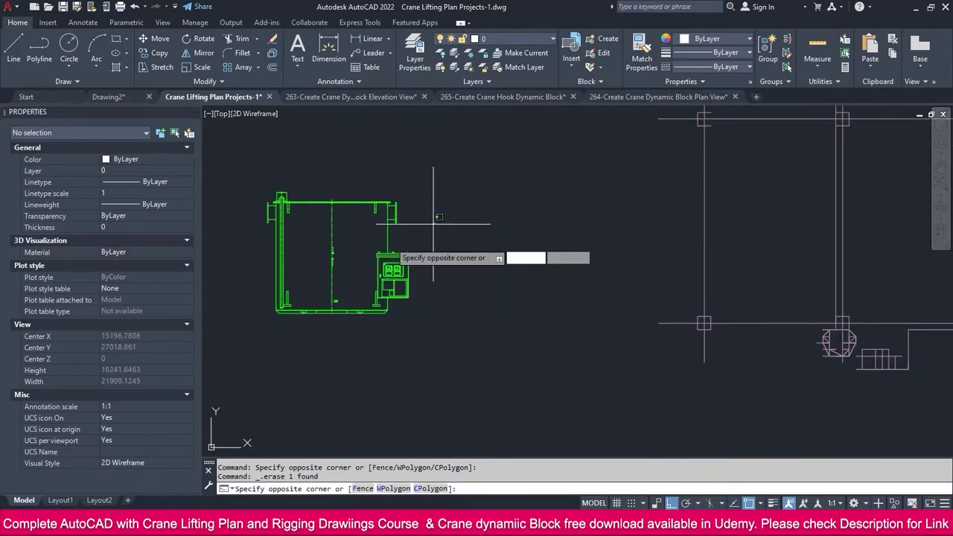
{"action": "left_click", "coordinate": [328, 253]}
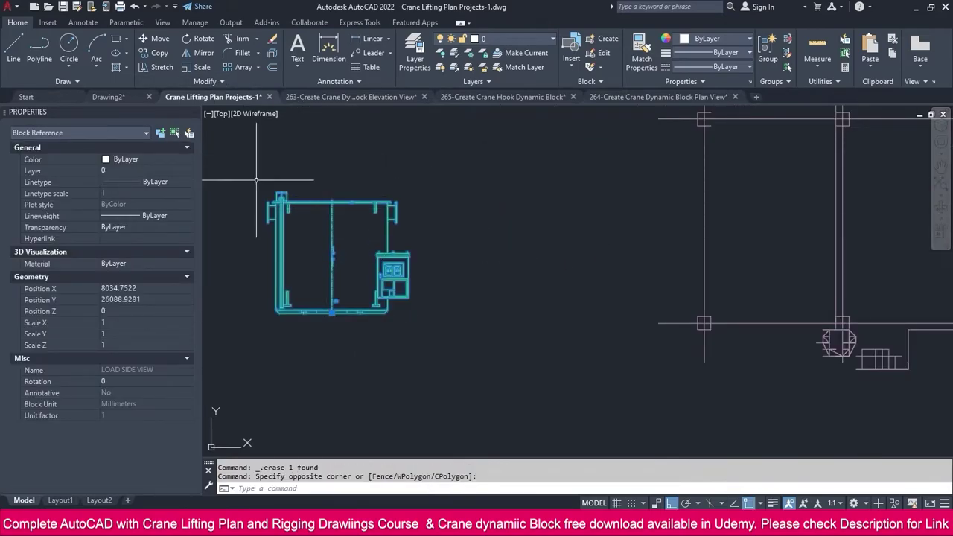
{"action": "left_click", "coordinate": [332, 312]}
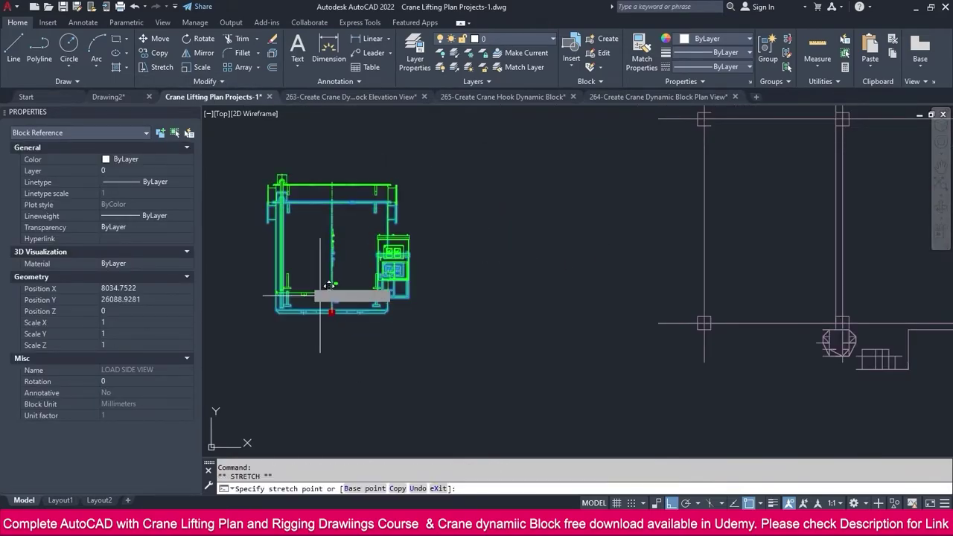
{"action": "scroll", "coordinate": [332, 316], "scroll_direction": "down", "scroll_amount": 4}
{"action": "scroll", "coordinate": [655, 332], "scroll_direction": "up", "scroll_amount": 8}
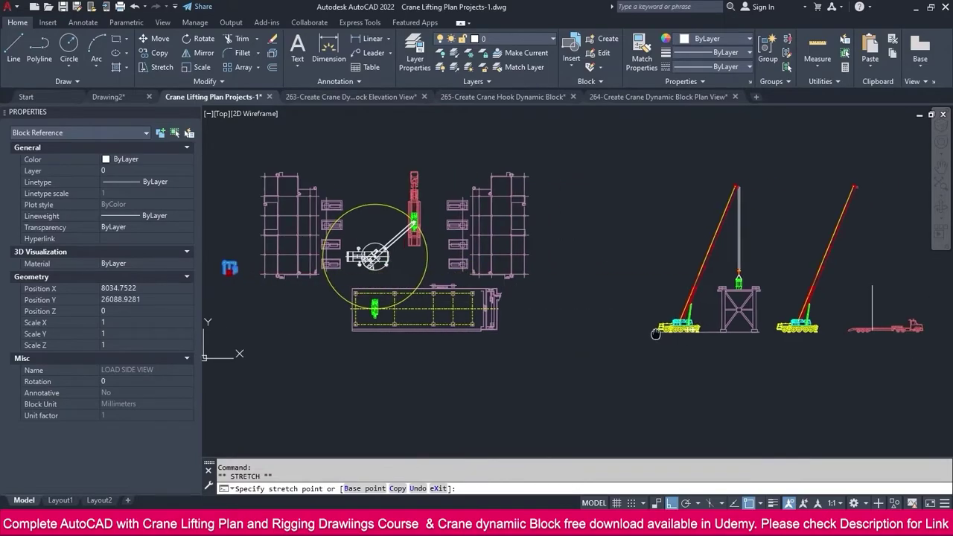
{"action": "scroll", "coordinate": [692, 327], "scroll_direction": "down", "scroll_amount": 3}
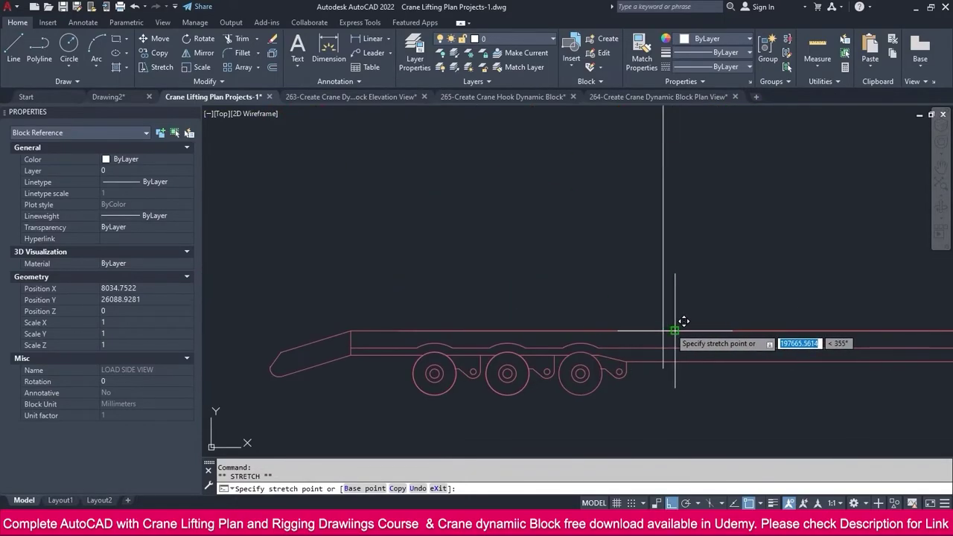
{"action": "key", "text": "Escape"}
Erase the vertical reference line that passes through the load on the trailer
{"action": "scroll", "coordinate": [637, 315], "scroll_direction": "down", "scroll_amount": 4}
{"action": "left_click", "coordinate": [667, 250]}
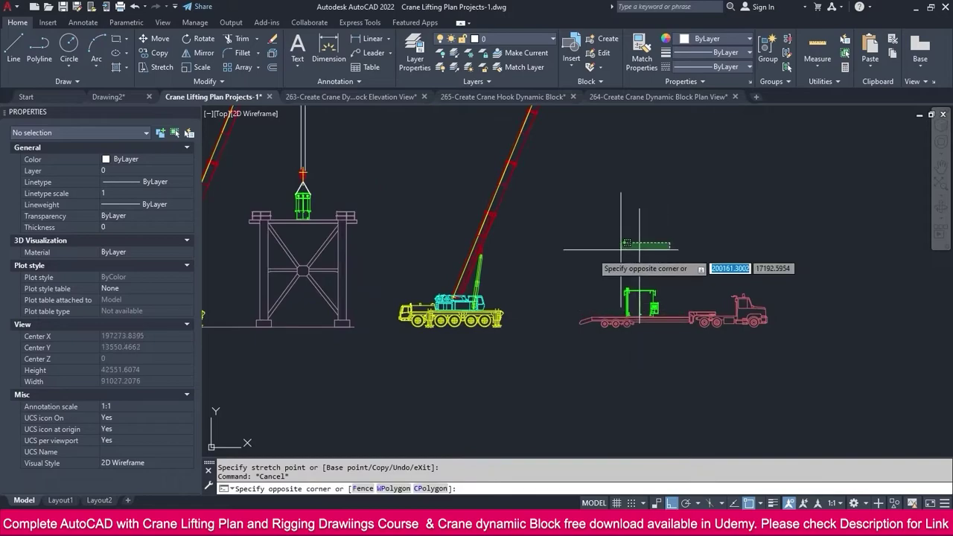
{"action": "left_click", "coordinate": [593, 253]}
{"action": "key", "text": "Delete"}
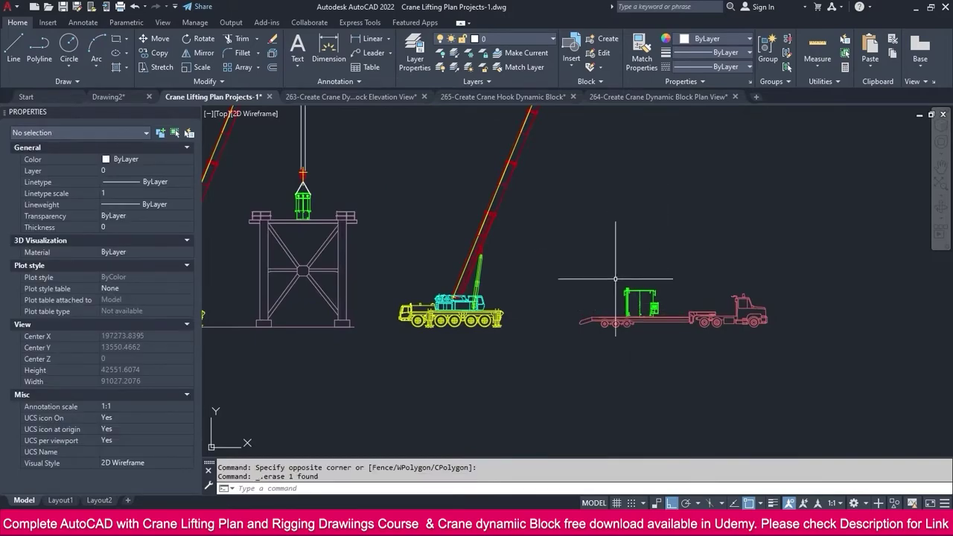
Draw a vertical line about 15503 long upward from the centre of the load's base on the trailer
{"action": "scroll", "coordinate": [615, 279], "scroll_direction": "up", "scroll_amount": 2}
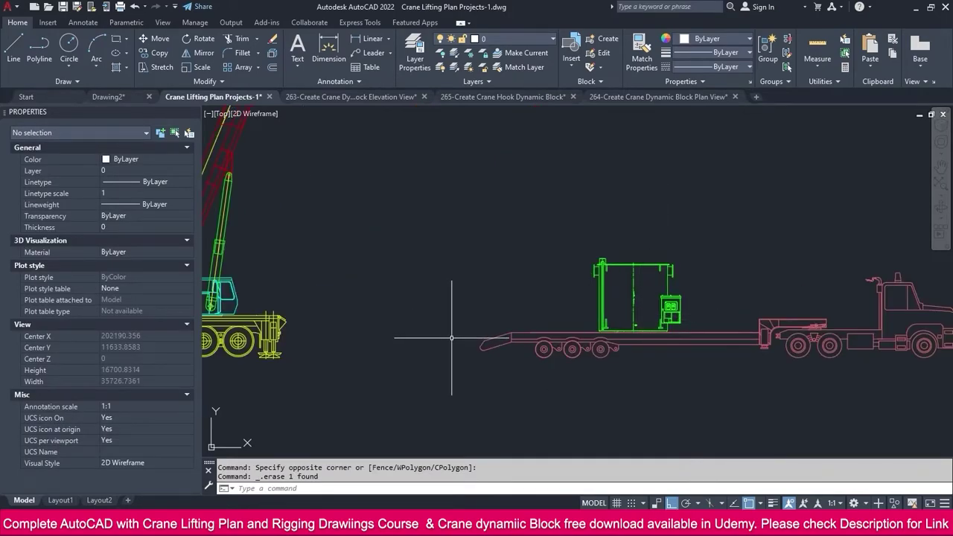
{"action": "left_click", "coordinate": [14, 52]}
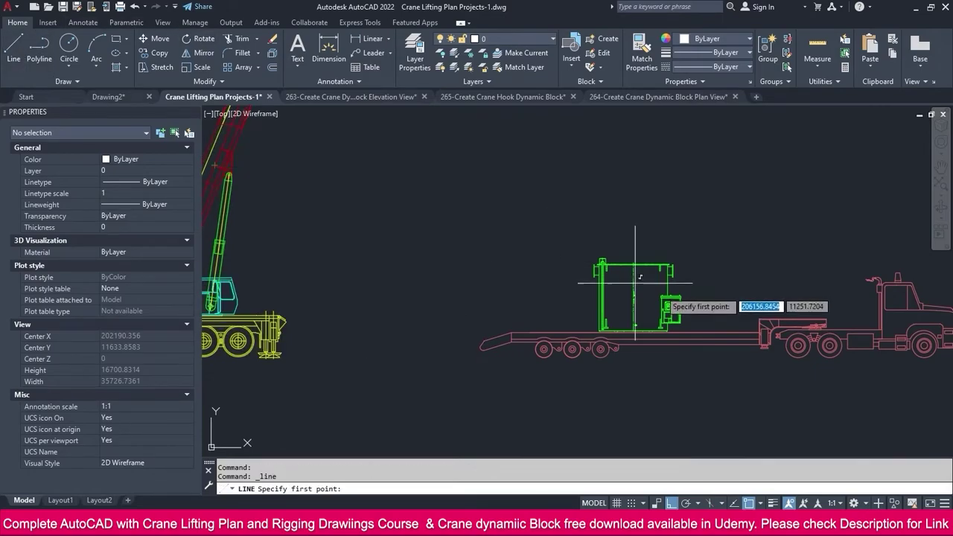
{"action": "scroll", "coordinate": [639, 320], "scroll_direction": "up", "scroll_amount": 8}
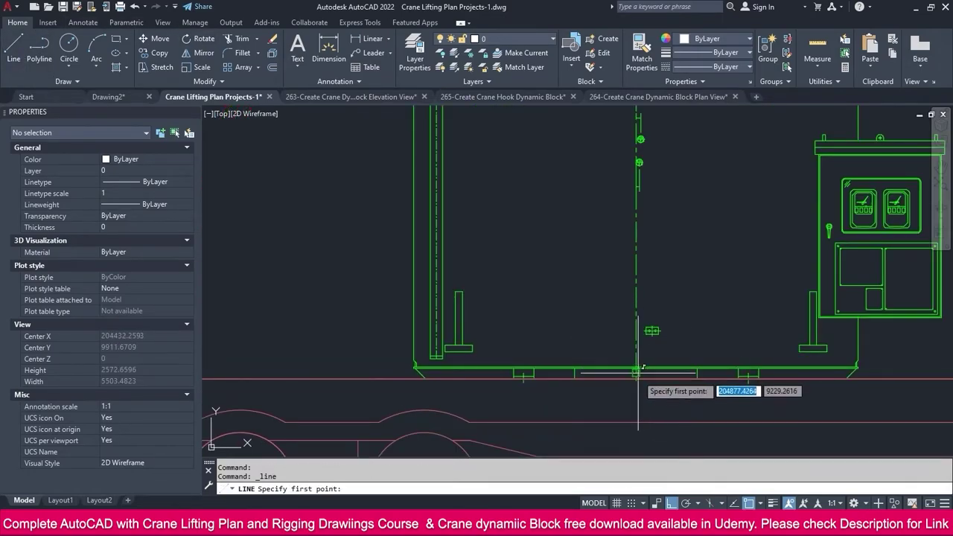
{"action": "left_click", "coordinate": [638, 373]}
{"action": "scroll", "coordinate": [638, 376], "scroll_direction": "down", "scroll_amount": 10}
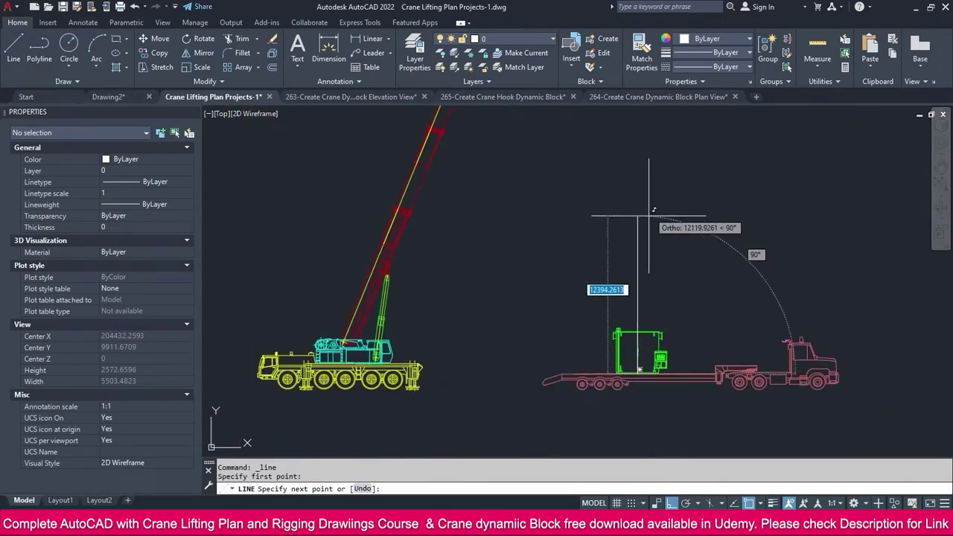
{"action": "left_click", "coordinate": [637, 173]}
{"action": "key", "text": "Escape"}
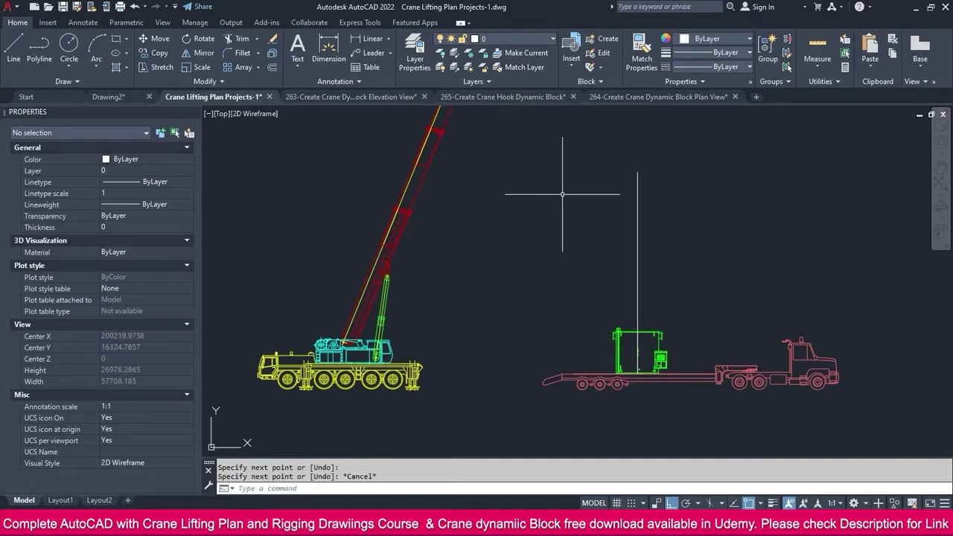
Stretch the lower end of the load's vertical centre line below the trailer wheels, making it about 21261 long
{"action": "left_click", "coordinate": [600, 307]}
{"action": "left_click", "coordinate": [655, 397]}
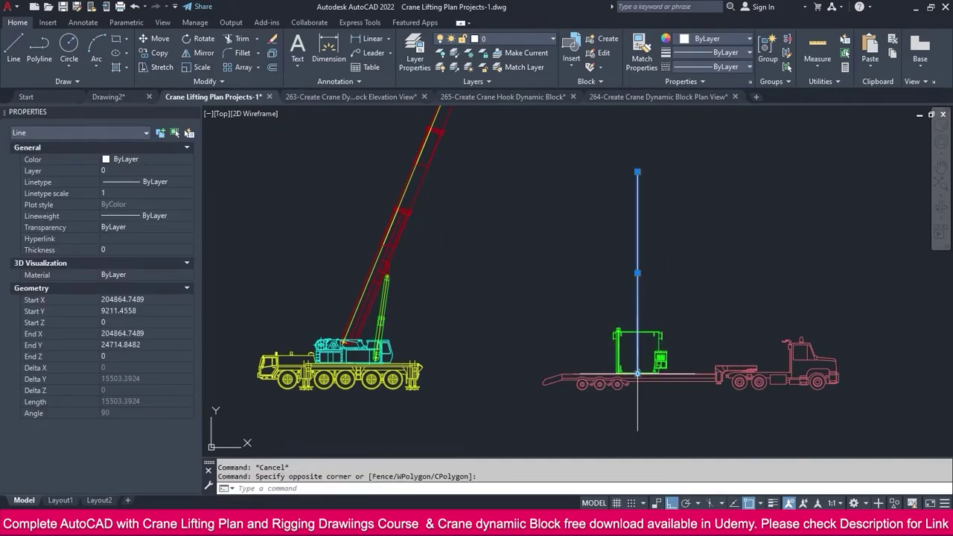
{"action": "left_click", "coordinate": [637, 374]}
{"action": "key", "text": "Escape"}
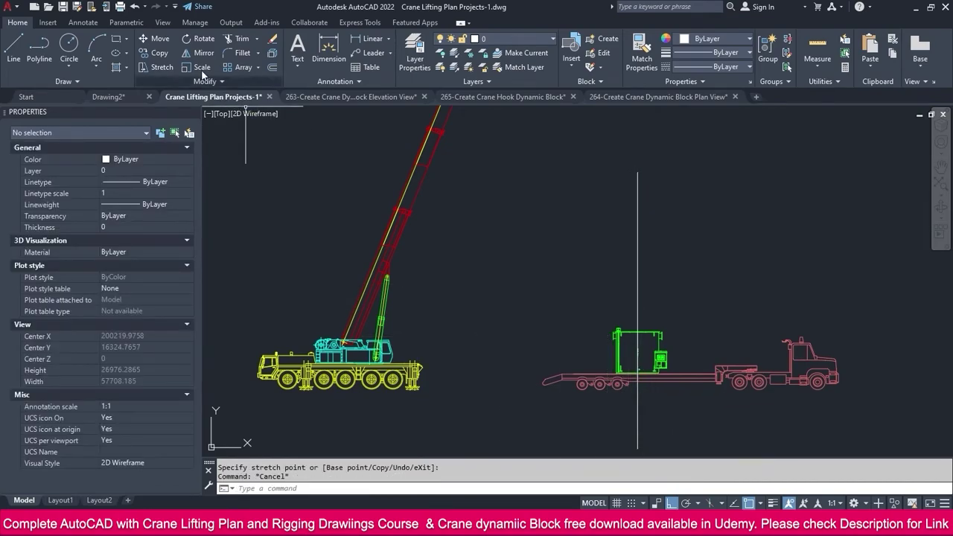
Draw a horizontal ground line from the second crane's front outrigger pad to beyond the truck cab
{"action": "left_click", "coordinate": [14, 49]}
{"action": "scroll", "coordinate": [313, 395], "scroll_direction": "up", "scroll_amount": 10}
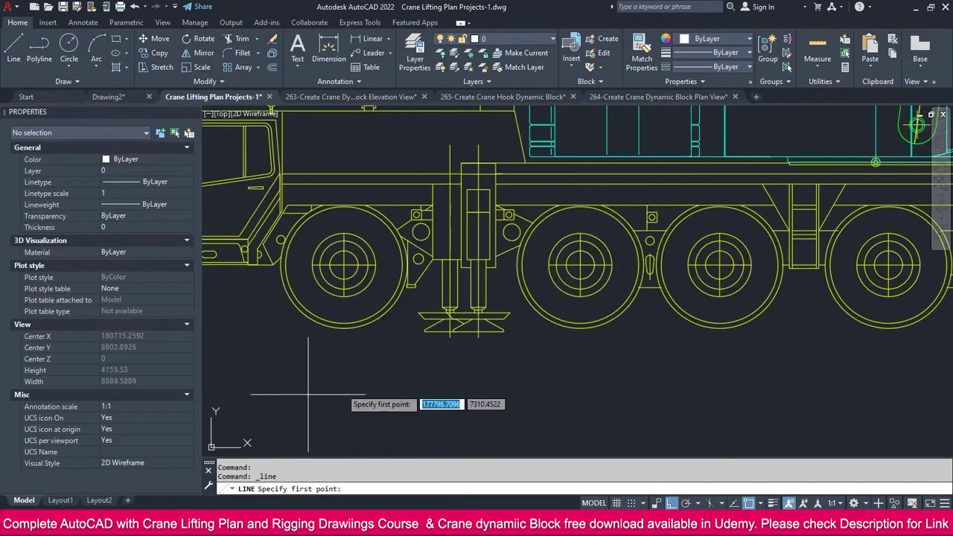
{"action": "left_click", "coordinate": [437, 326]}
{"action": "scroll", "coordinate": [392, 333], "scroll_direction": "down", "scroll_amount": 5}
{"action": "scroll", "coordinate": [391, 348], "scroll_direction": "down", "scroll_amount": 3}
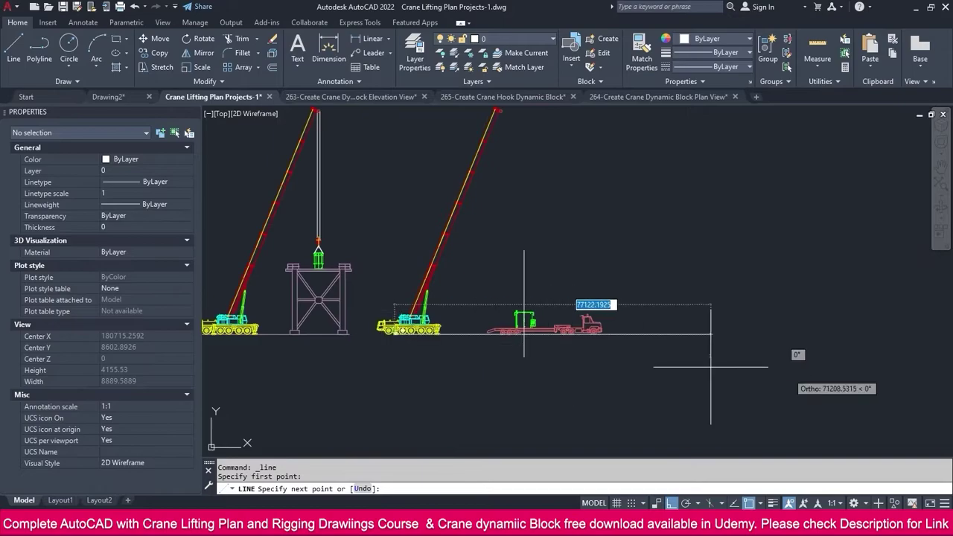
{"action": "key", "text": "Escape"}
Offset the load's vertical centre line by 16000 toward the second crane
{"action": "scroll", "coordinate": [634, 348], "scroll_direction": "up", "scroll_amount": 5}
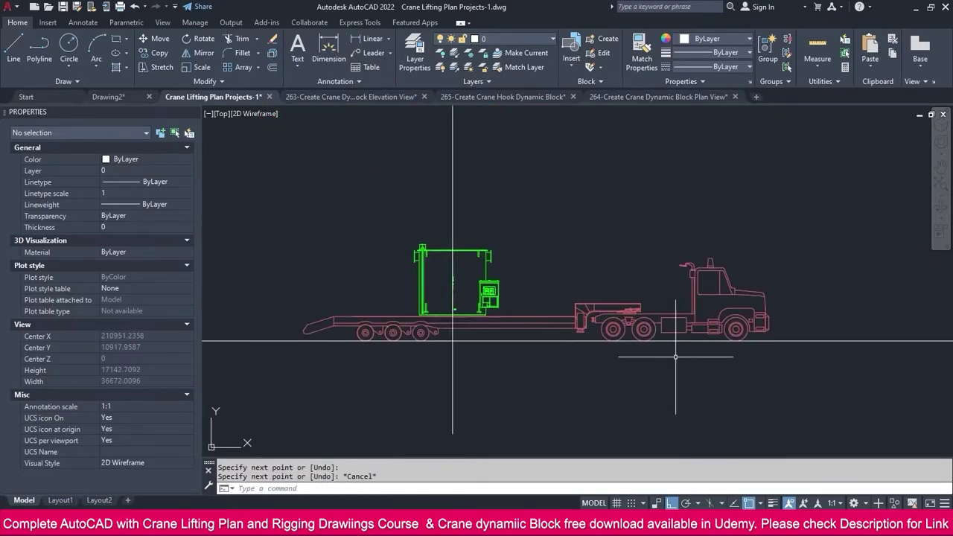
{"action": "scroll", "coordinate": [626, 348], "scroll_direction": "up", "scroll_amount": 4}
{"action": "scroll", "coordinate": [701, 343], "scroll_direction": "down", "scroll_amount": 8}
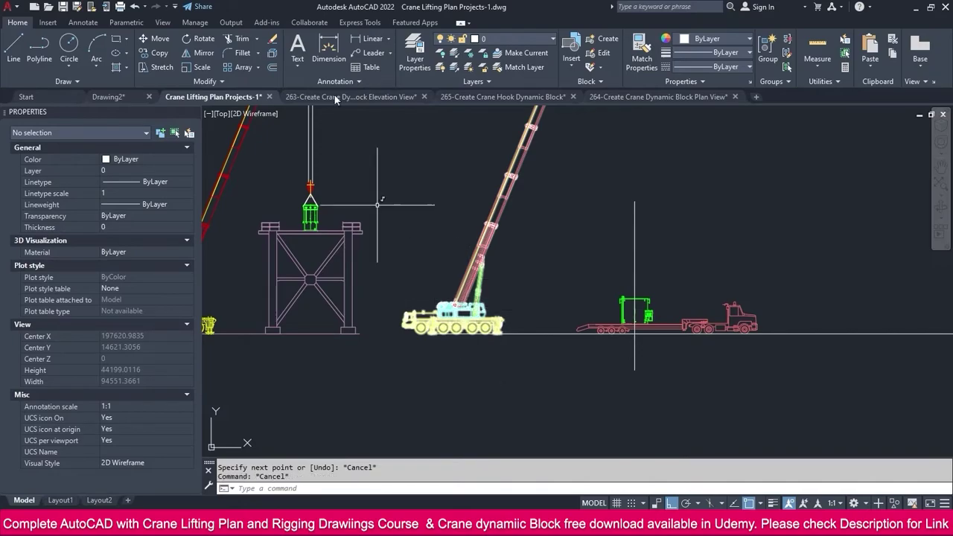
{"action": "left_click", "coordinate": [272, 67]}
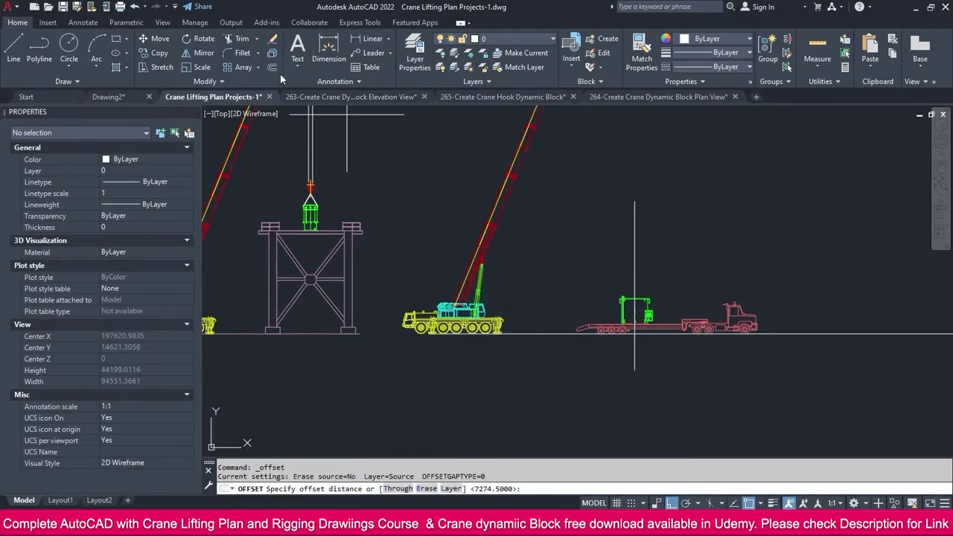
{"action": "type", "text": "16000"}
{"action": "key", "text": "Return"}
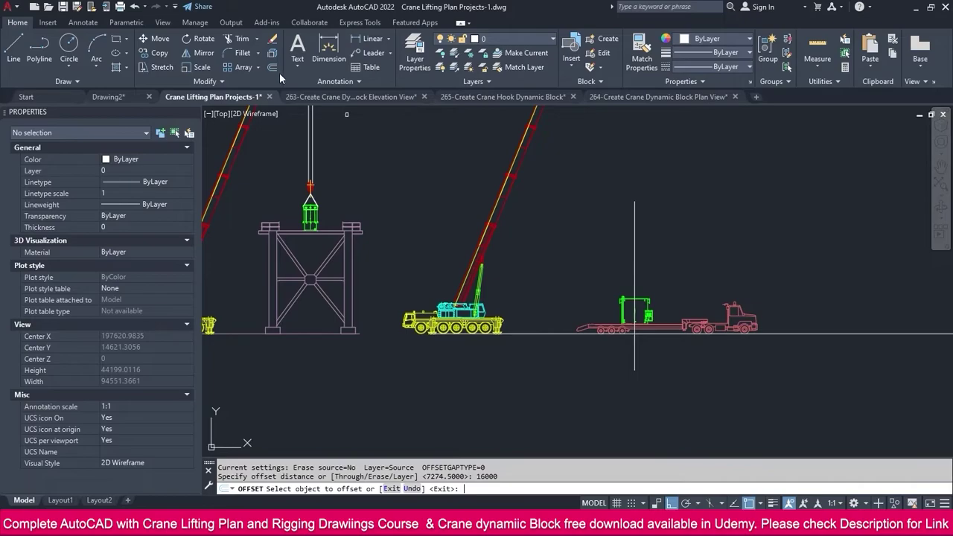
{"action": "left_click", "coordinate": [634, 262]}
{"action": "left_click", "coordinate": [544, 266]}
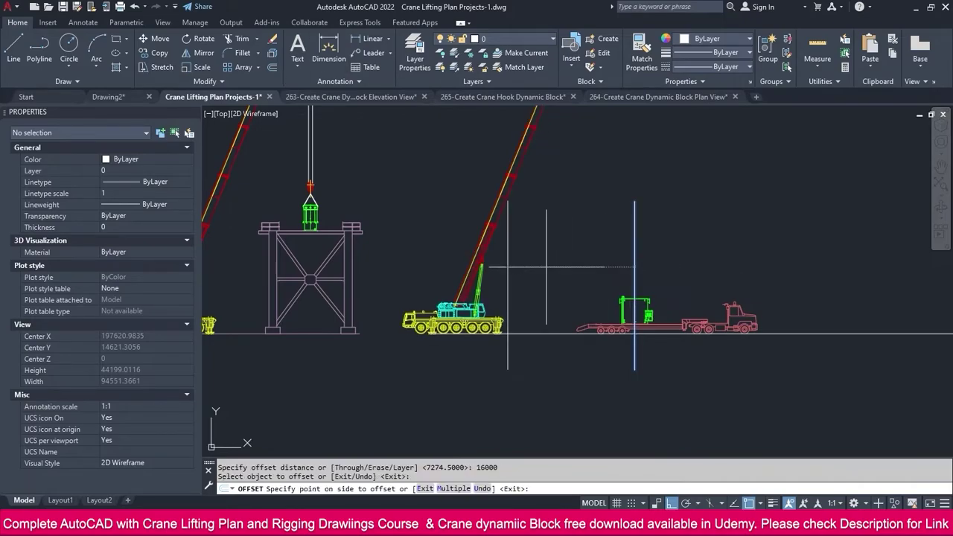
{"action": "key", "text": "Escape"}
Move the second crane horizontally by its slewing centre onto the vertical line offset 16000 from the load
{"action": "left_click", "coordinate": [486, 313]}
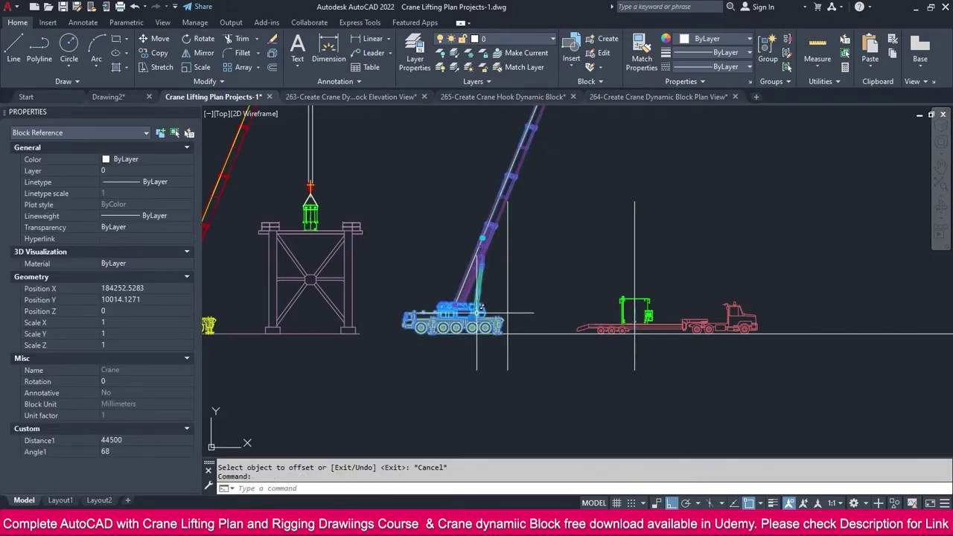
{"action": "scroll", "coordinate": [485, 313], "scroll_direction": "up", "scroll_amount": 8}
{"action": "scroll", "coordinate": [469, 312], "scroll_direction": "up", "scroll_amount": 2}
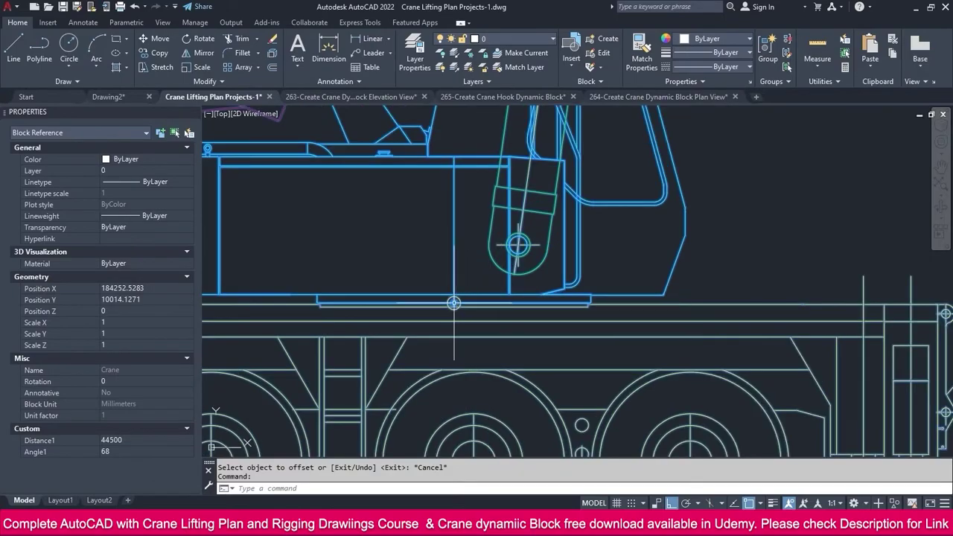
{"action": "left_click", "coordinate": [454, 303]}
{"action": "scroll", "coordinate": [453, 303], "scroll_direction": "down", "scroll_amount": 5}
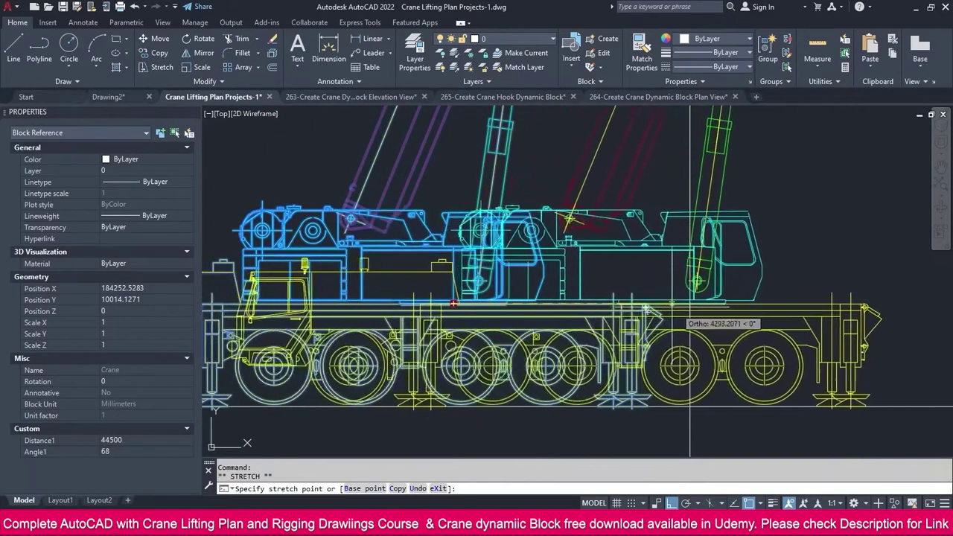
{"action": "scroll", "coordinate": [691, 303], "scroll_direction": "down", "scroll_amount": 6}
{"action": "left_click", "coordinate": [576, 325]}
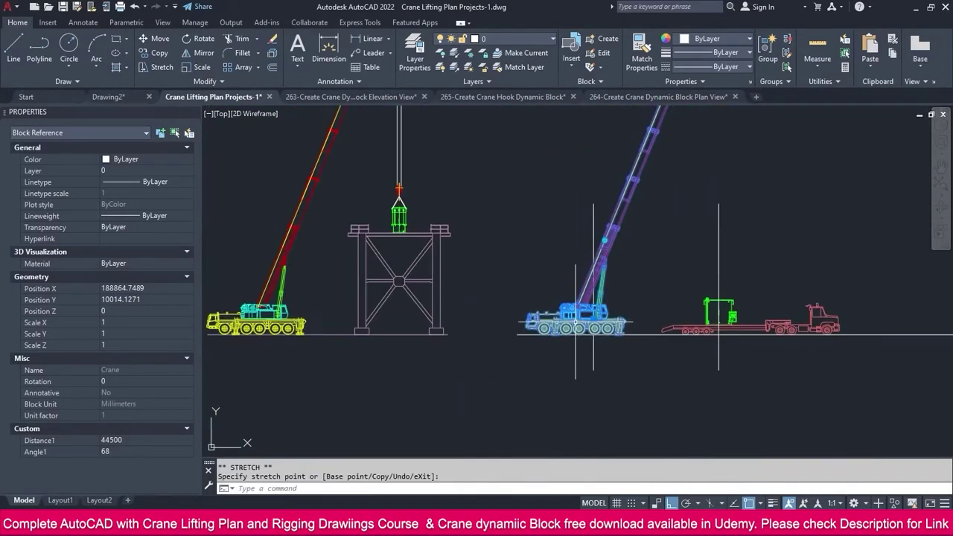
{"action": "key", "text": "Escape"}
Stretch the upper end of the load's vertical centre line above the second crane's boom tip, making it about 59000 long
{"action": "scroll", "coordinate": [576, 324], "scroll_direction": "down", "scroll_amount": 2}
{"action": "middle_click_drag", "start_coordinate": [416, 365], "coordinate": [538, 350]}
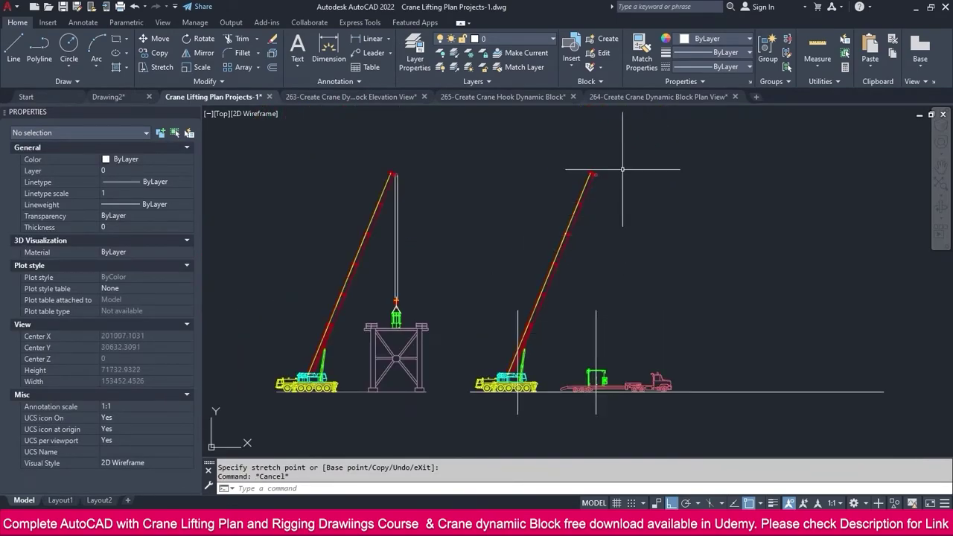
{"action": "left_click", "coordinate": [600, 294]}
{"action": "left_click", "coordinate": [551, 327]}
{"action": "left_click", "coordinate": [596, 311]}
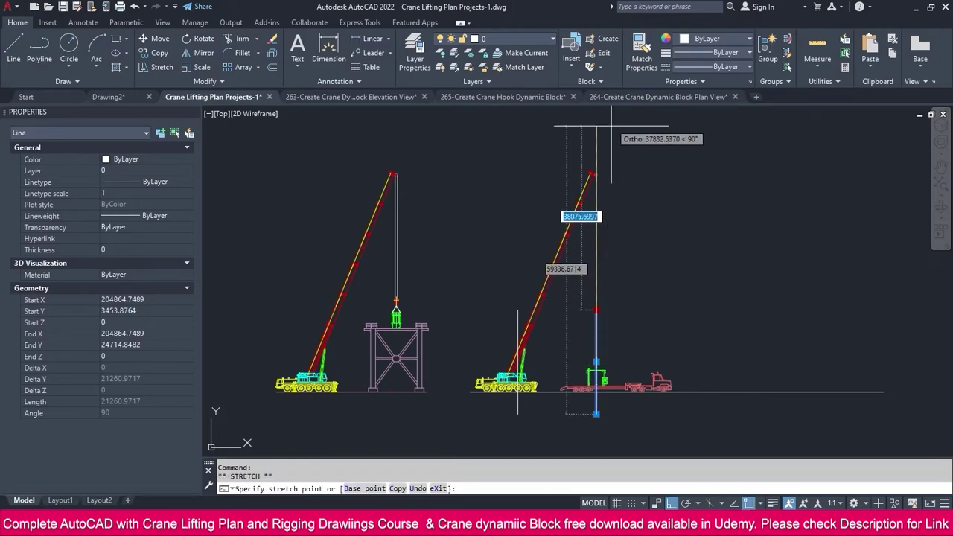
{"action": "key", "text": "Escape"}
Examine the alignment of the load's vertical centre line with the second crane's boom tip and the load on the trailer
{"action": "scroll", "coordinate": [588, 134], "scroll_direction": "up", "scroll_amount": 6}
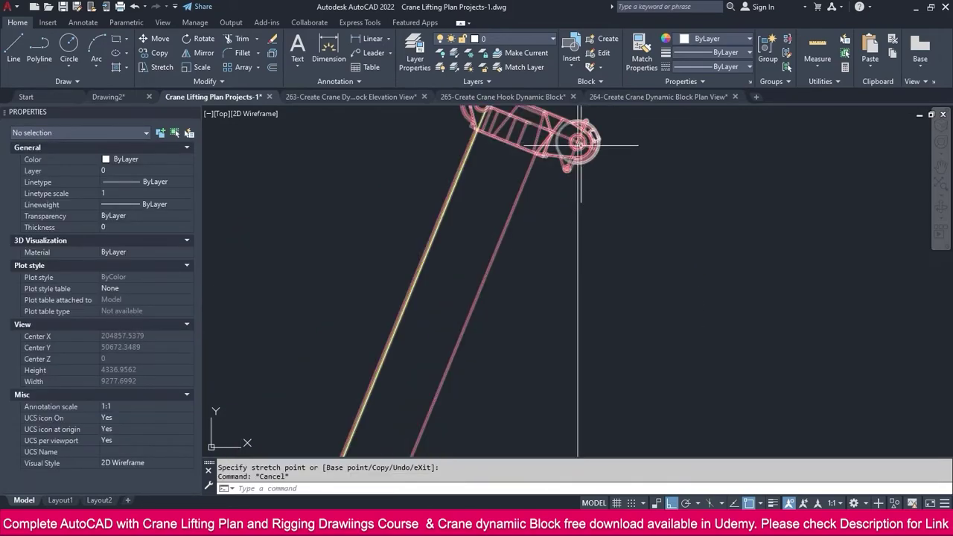
{"action": "scroll", "coordinate": [578, 143], "scroll_direction": "down", "scroll_amount": 3}
{"action": "key", "text": "Escape"}
{"action": "scroll", "coordinate": [632, 174], "scroll_direction": "down", "scroll_amount": 4}
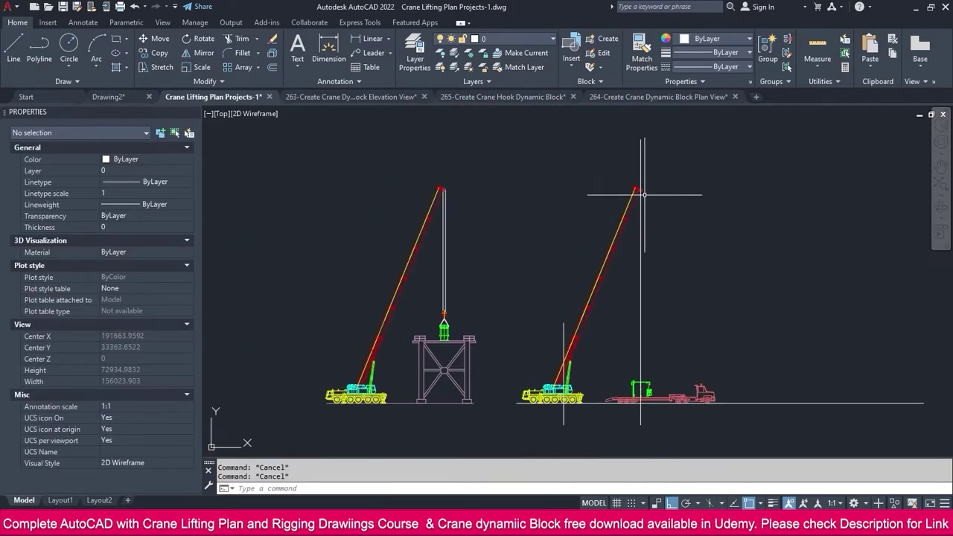
{"action": "scroll", "coordinate": [634, 379], "scroll_direction": "up", "scroll_amount": 6}
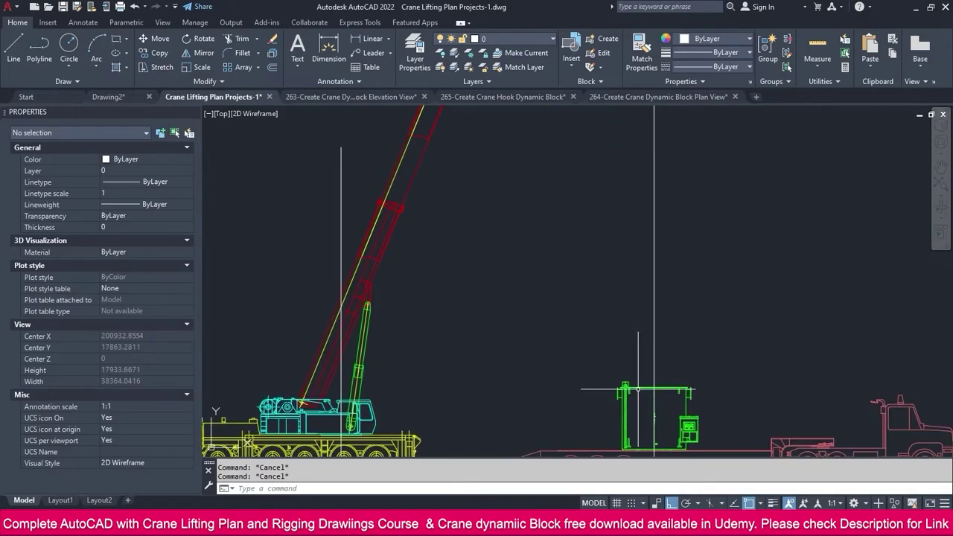
{"action": "scroll", "coordinate": [376, 367], "scroll_direction": "down", "scroll_amount": 5}
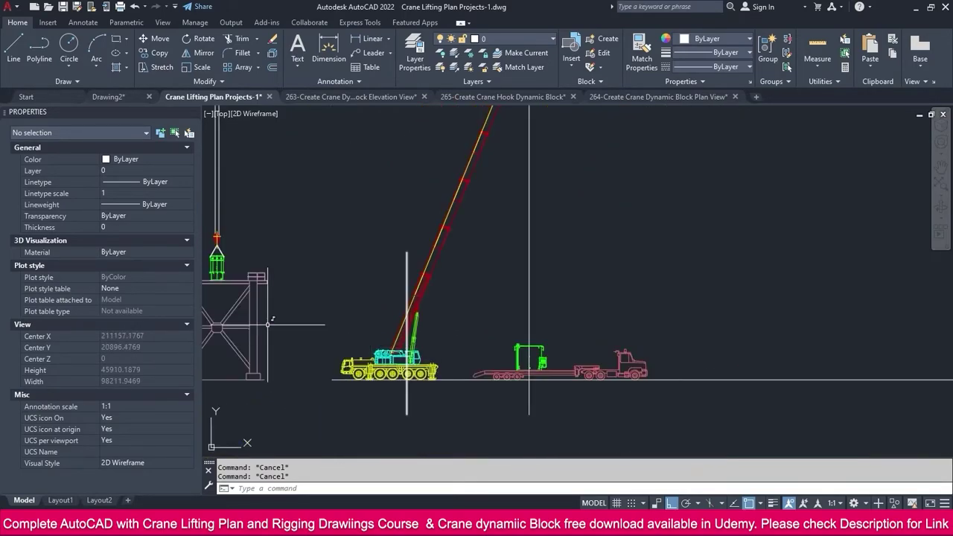
{"action": "scroll", "coordinate": [328, 330], "scroll_direction": "up", "scroll_amount": 1}
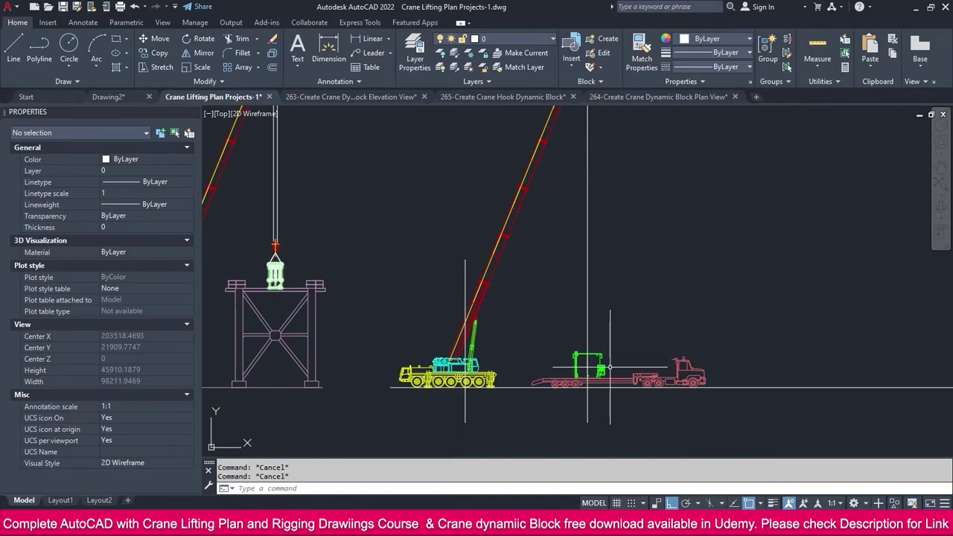
{"action": "scroll", "coordinate": [580, 359], "scroll_direction": "up", "scroll_amount": 4}
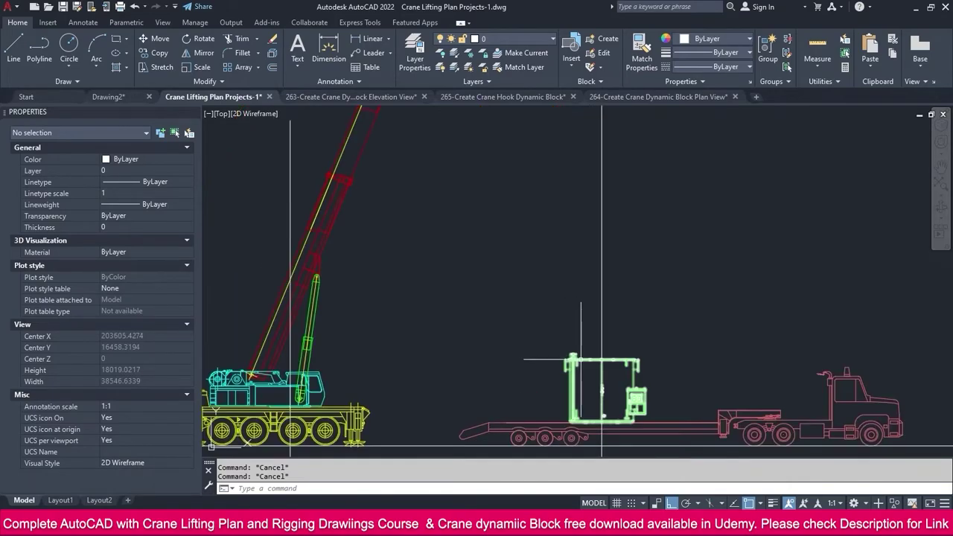
Copy the left sling leg from the frame-mounted load by its lower end to the midpoint between the trailer load's left lug edges
{"action": "scroll", "coordinate": [596, 331], "scroll_direction": "down", "scroll_amount": 4}
{"action": "scroll", "coordinate": [329, 281], "scroll_direction": "up", "scroll_amount": 8}
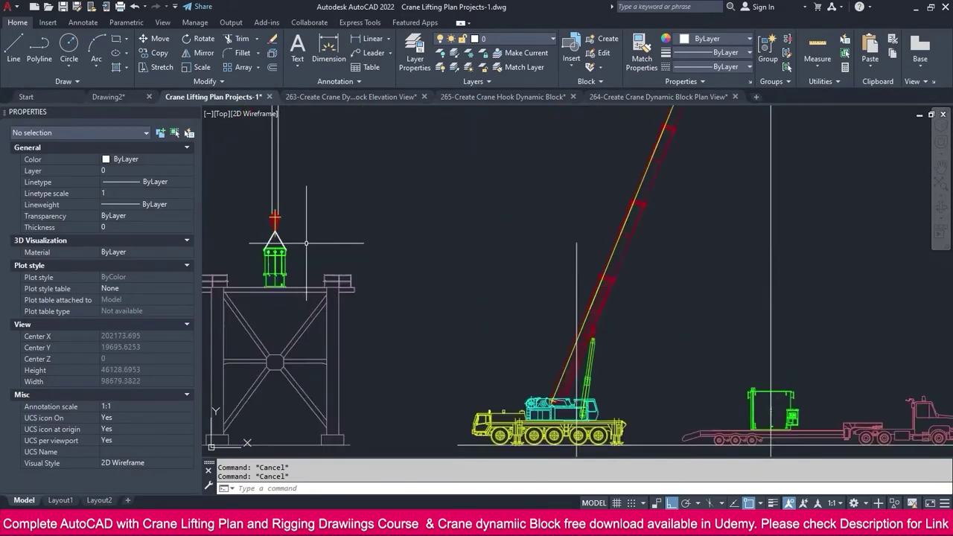
{"action": "middle_click_drag", "start_coordinate": [242, 240], "coordinate": [484, 335]}
{"action": "scroll", "coordinate": [483, 312], "scroll_direction": "up", "scroll_amount": 2}
{"action": "left_click", "coordinate": [569, 300]}
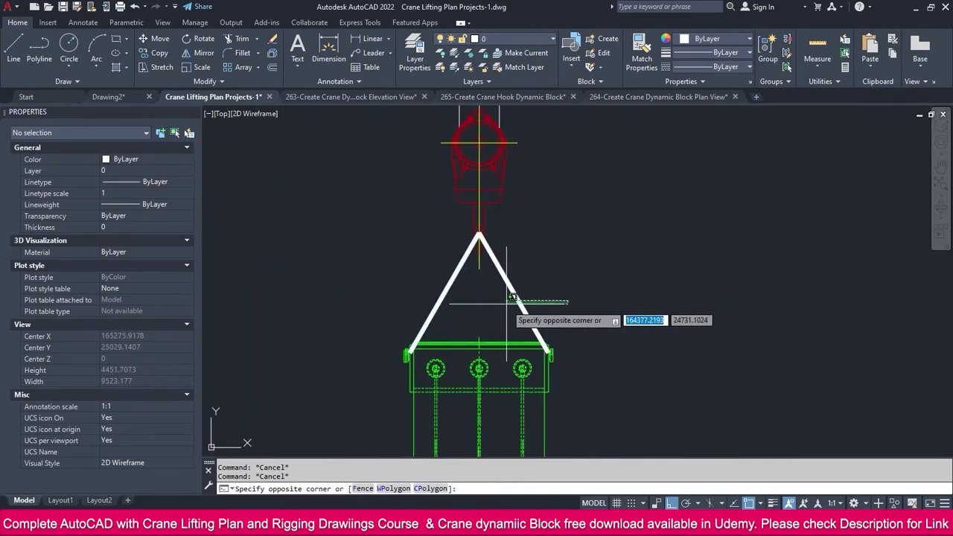
{"action": "left_click", "coordinate": [476, 313]}
{"action": "left_click", "coordinate": [412, 302]}
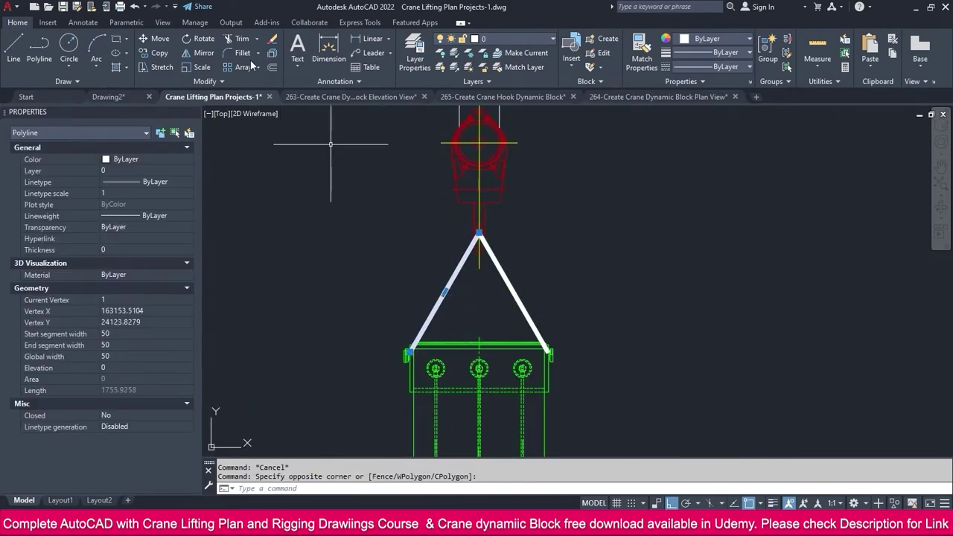
{"action": "left_click", "coordinate": [154, 55]}
{"action": "scroll", "coordinate": [402, 342], "scroll_direction": "up", "scroll_amount": 2}
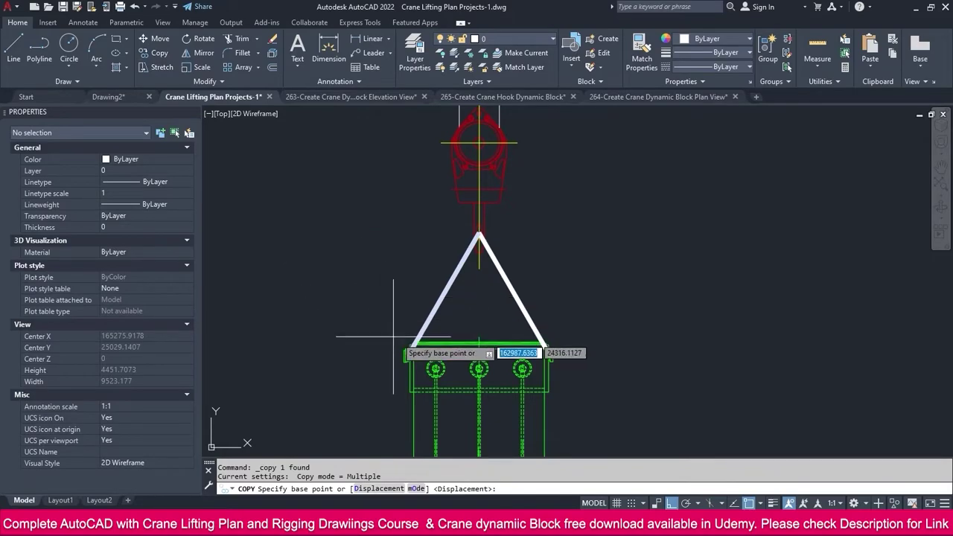
{"action": "left_click", "coordinate": [417, 361]}
{"action": "scroll", "coordinate": [358, 283], "scroll_direction": "down", "scroll_amount": 5}
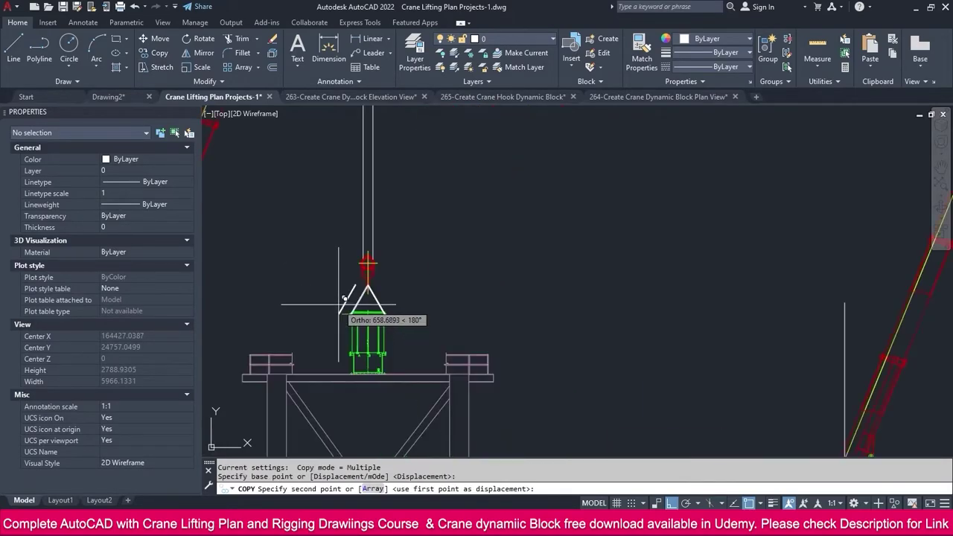
{"action": "scroll", "coordinate": [554, 369], "scroll_direction": "up", "scroll_amount": 2}
{"action": "scroll", "coordinate": [560, 370], "scroll_direction": "up", "scroll_amount": 5}
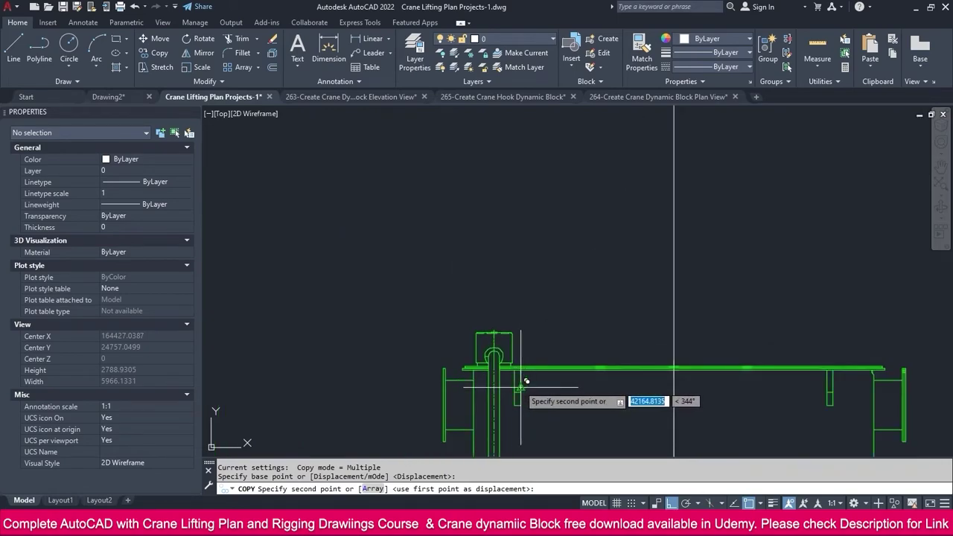
{"action": "scroll", "coordinate": [521, 385], "scroll_direction": "up", "scroll_amount": 4}
{"action": "right_click", "coordinate": [514, 387], "text": "shift"}
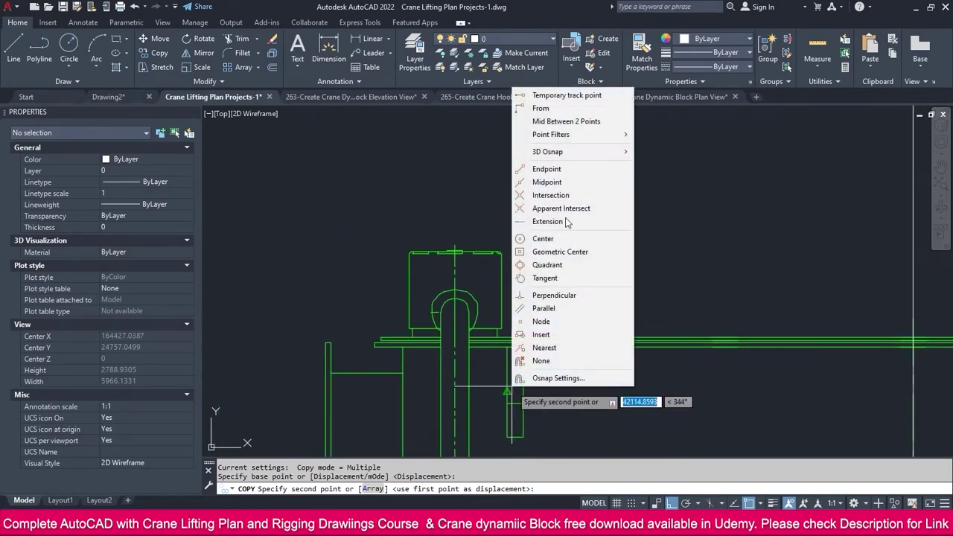
{"action": "left_click", "coordinate": [566, 123]}
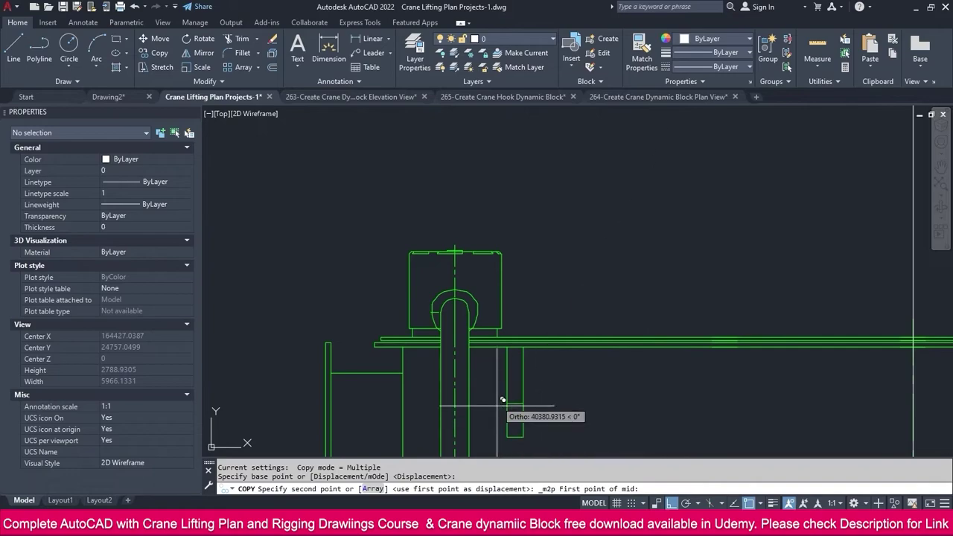
{"action": "left_click", "coordinate": [508, 390]}
{"action": "left_click", "coordinate": [519, 392]}
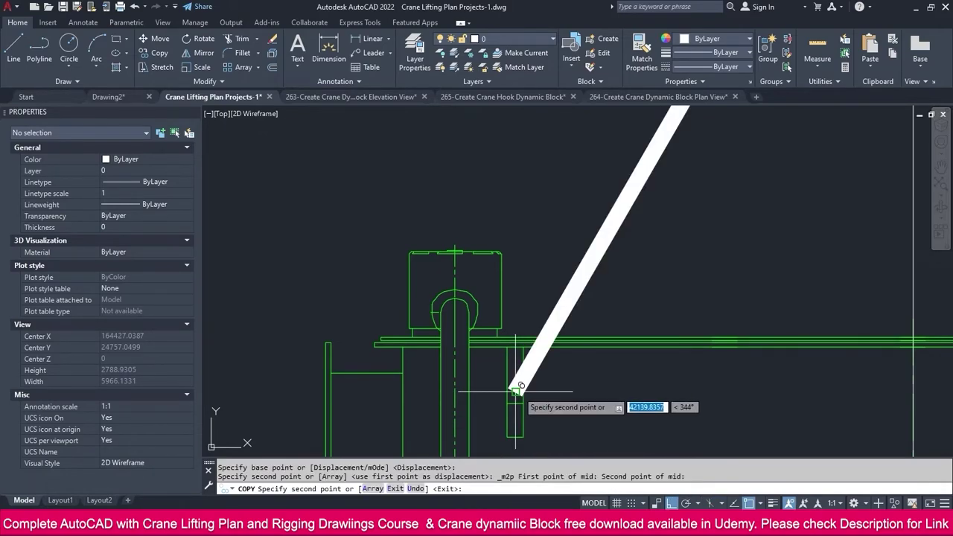
{"action": "scroll", "coordinate": [507, 364], "scroll_direction": "down", "scroll_amount": 3}
{"action": "key", "text": "Escape"}
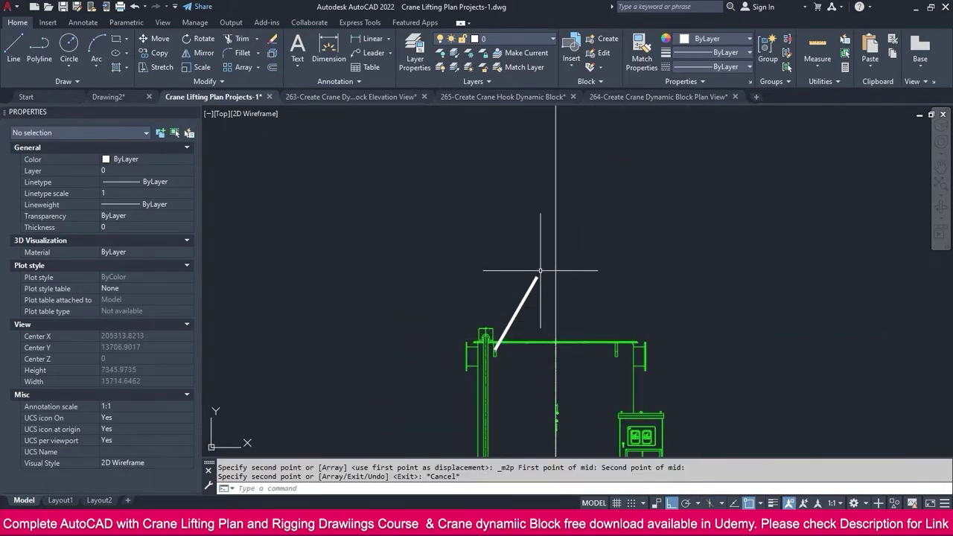
Draw a horizontal helper line from the copied sling leg's upper end across the trailer load's vertical centre line
{"action": "scroll", "coordinate": [550, 282], "scroll_direction": "down", "scroll_amount": 4}
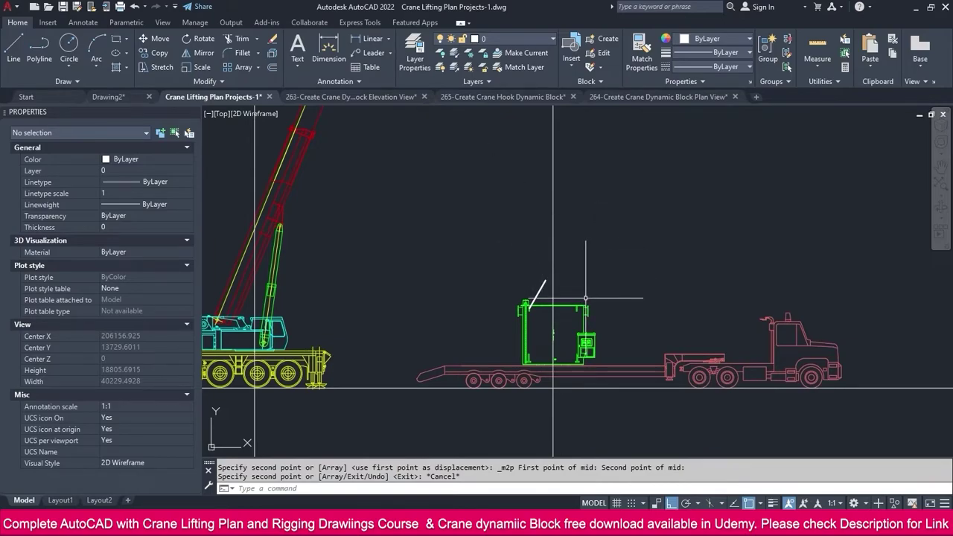
{"action": "scroll", "coordinate": [547, 276], "scroll_direction": "up", "scroll_amount": 4}
{"action": "key", "text": "Escape"}
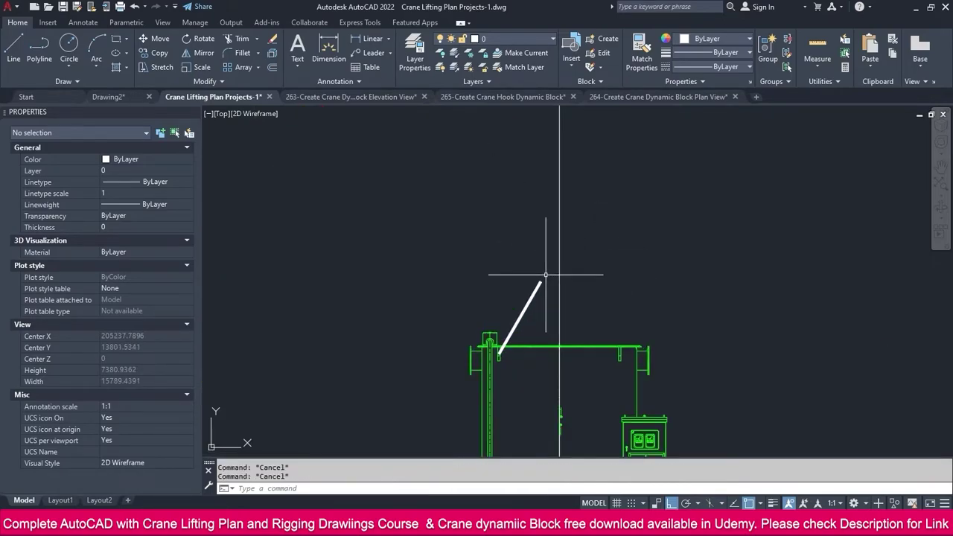
{"action": "left_click", "coordinate": [15, 48]}
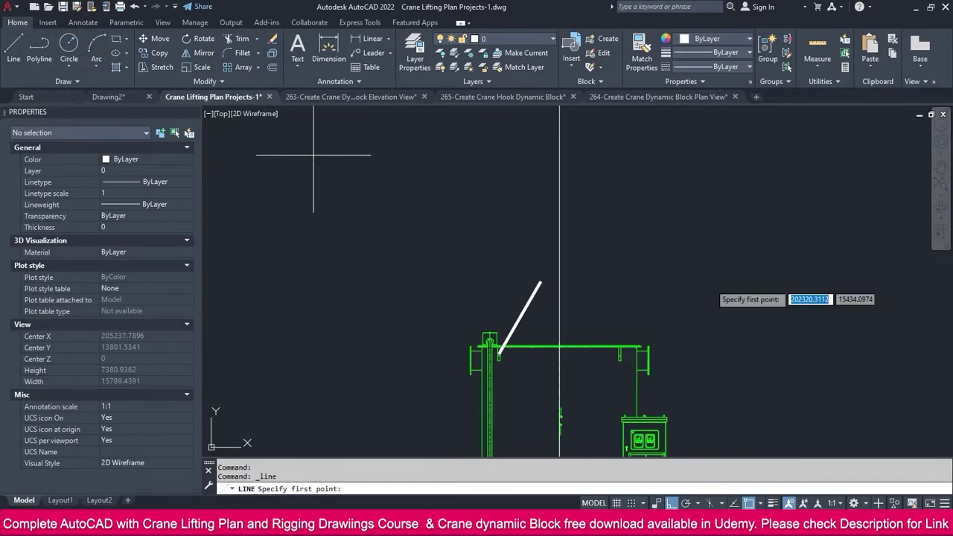
{"action": "left_click", "coordinate": [540, 282]}
{"action": "key", "text": "Escape"}
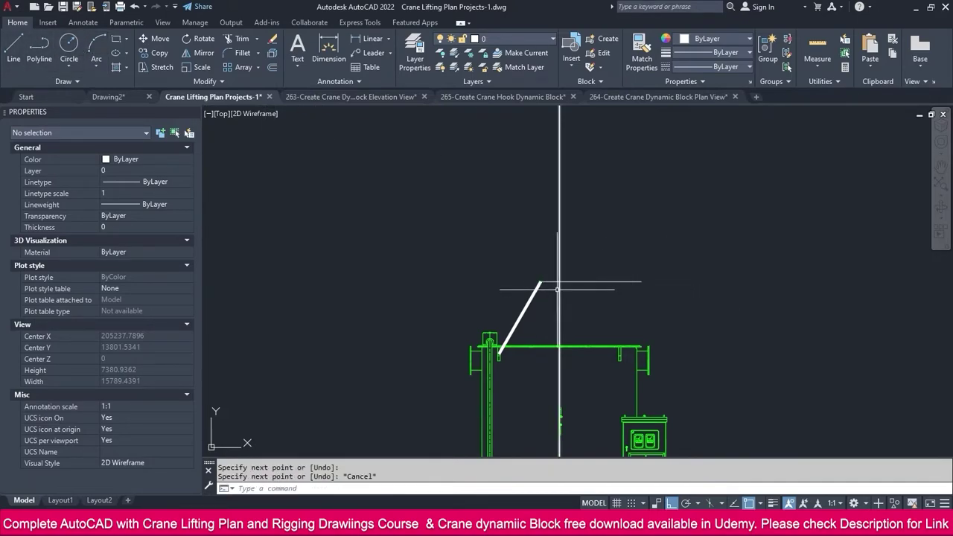
Stretch the sling leg's upper end to the helper line's intersection with the load's centre line and delete the helper line
{"action": "left_click", "coordinate": [537, 287]}
{"action": "left_click", "coordinate": [544, 281]}
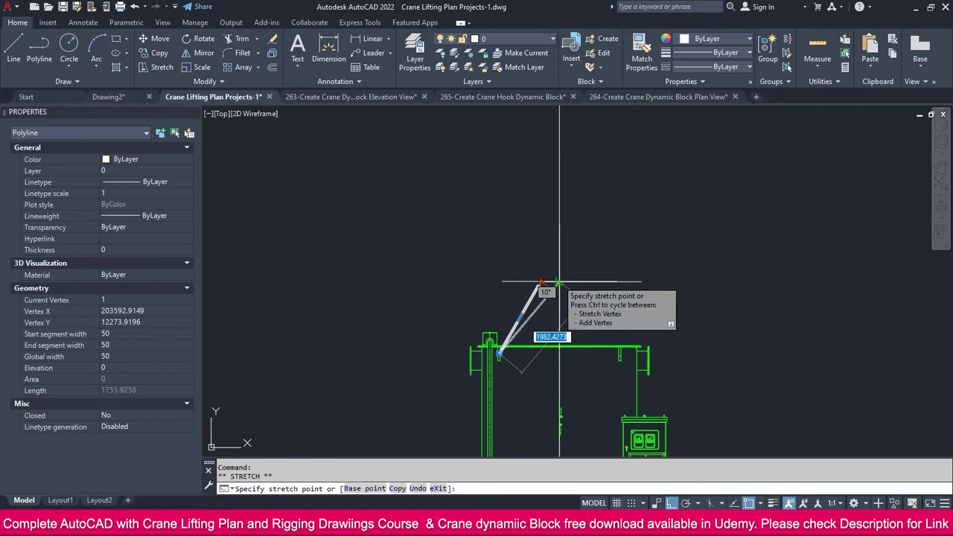
{"action": "key", "text": "Escape"}
{"action": "key", "text": "Escape"}
{"action": "left_click", "coordinate": [621, 287]}
{"action": "key", "text": "Delete"}
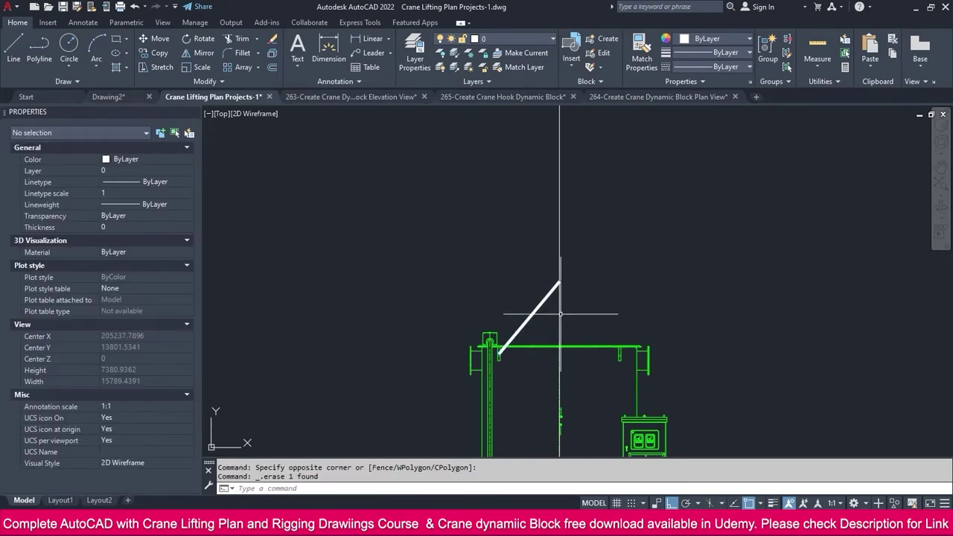
Mirror the sling leg about the trailer load's vertical centre line, keeping the source leg
{"action": "left_click", "coordinate": [539, 305]}
{"action": "left_click", "coordinate": [206, 55]}
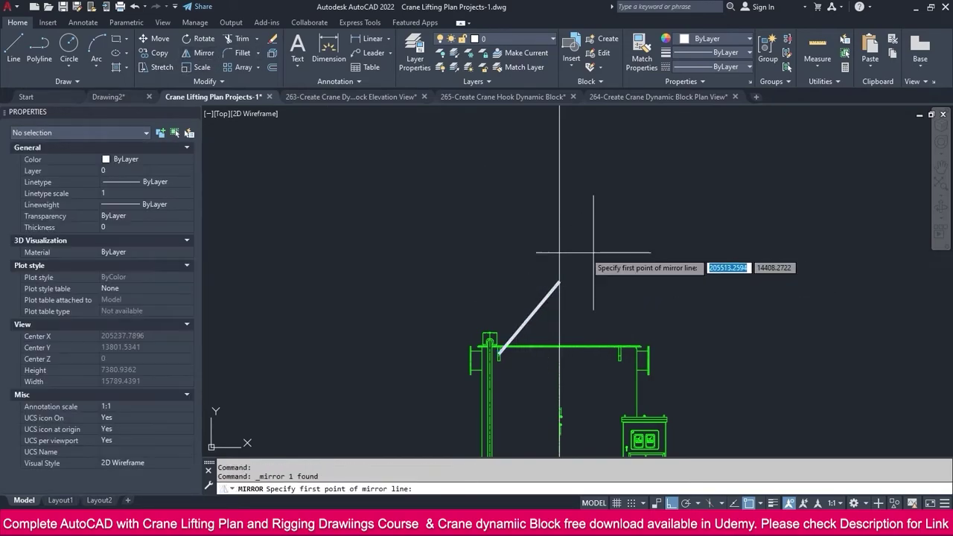
{"action": "left_click", "coordinate": [560, 282]}
{"action": "left_click", "coordinate": [559, 186]}
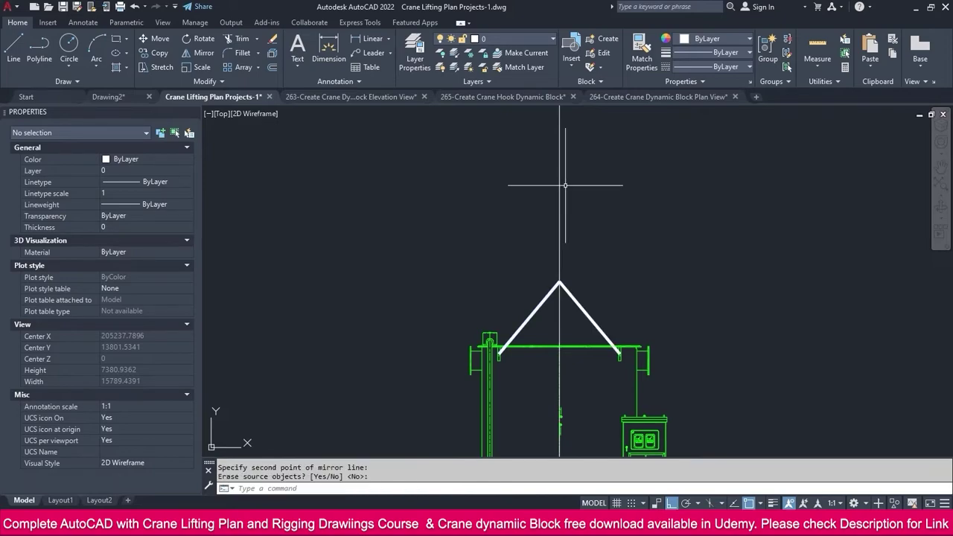
{"action": "key", "text": "Return"}
Delete the vertical centre line through the trailer-borne load
{"action": "left_click", "coordinate": [565, 314]}
{"action": "left_click", "coordinate": [561, 310]}
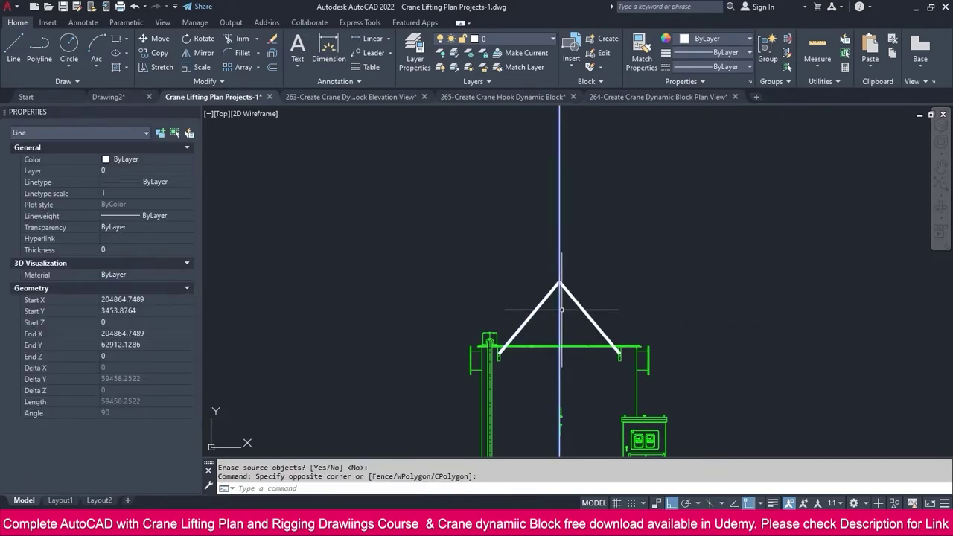
{"action": "scroll", "coordinate": [563, 306], "scroll_direction": "down", "scroll_amount": 5}
{"action": "key", "text": "Delete"}
{"action": "scroll", "coordinate": [574, 319], "scroll_direction": "down", "scroll_amount": 3}
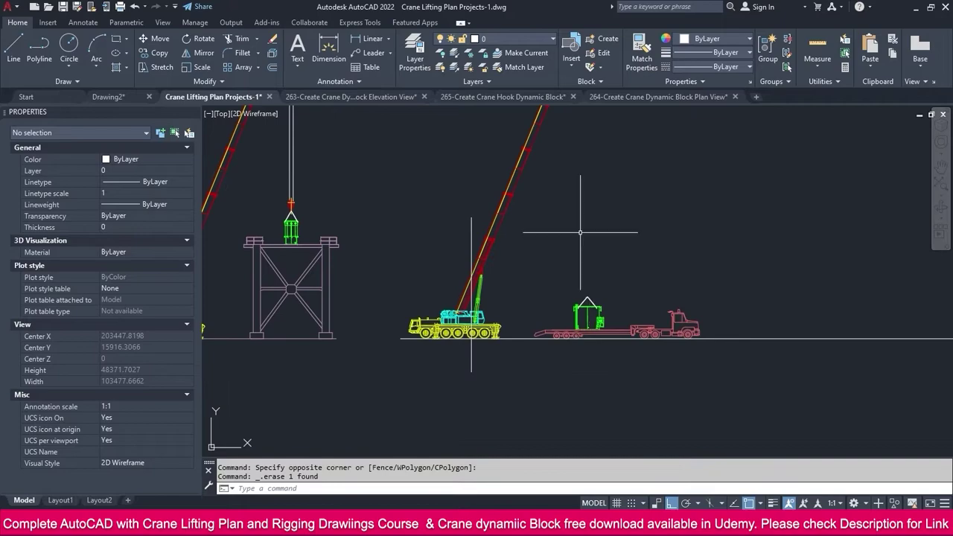
Copy the first crane's hook block with its ropes from its boom-tip sheave centre to the second crane's boom-tip sheave centre
{"action": "scroll", "coordinate": [549, 341], "scroll_direction": "up", "scroll_amount": 2}
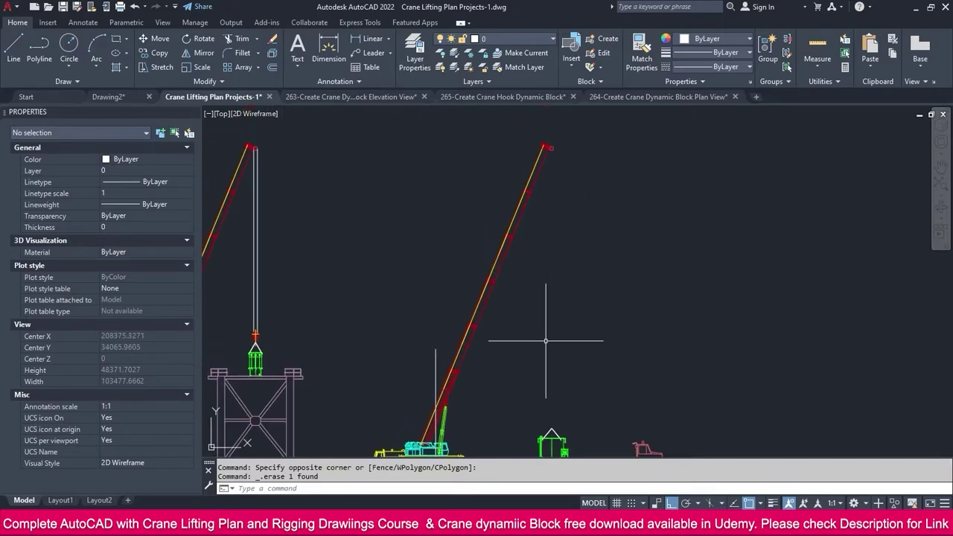
{"action": "left_click", "coordinate": [262, 253]}
{"action": "left_click", "coordinate": [251, 258]}
{"action": "middle_click_drag", "start_coordinate": [252, 258], "coordinate": [292, 324]}
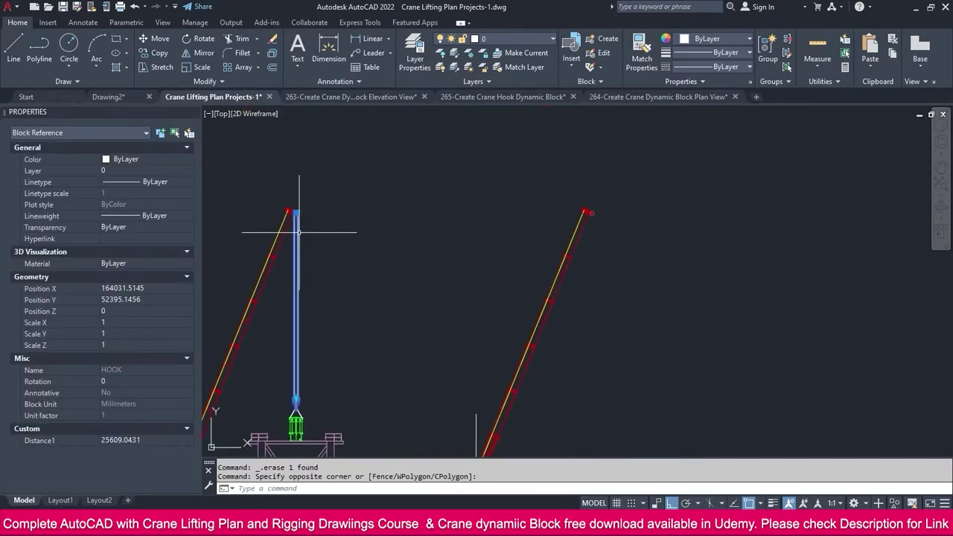
{"action": "left_click", "coordinate": [167, 53]}
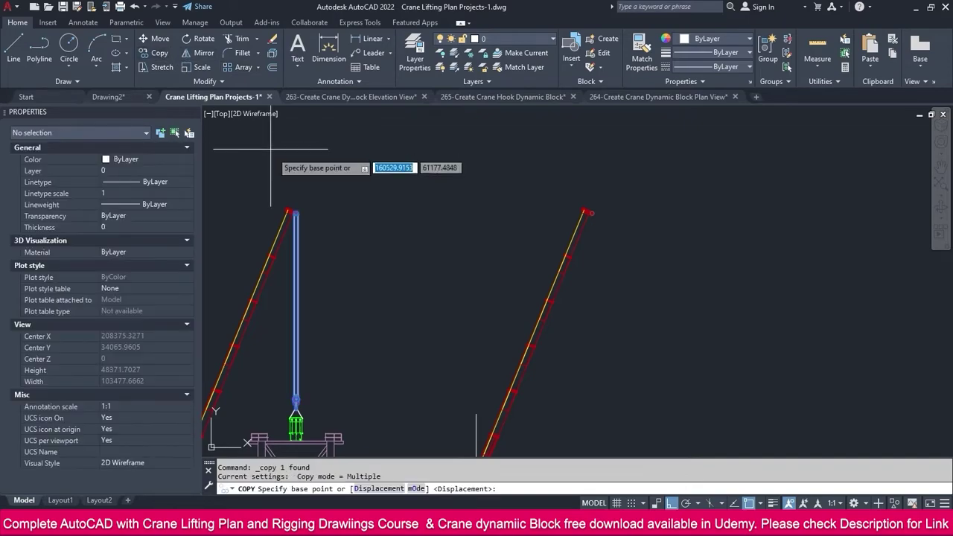
{"action": "scroll", "coordinate": [307, 279], "scroll_direction": "up", "scroll_amount": 5}
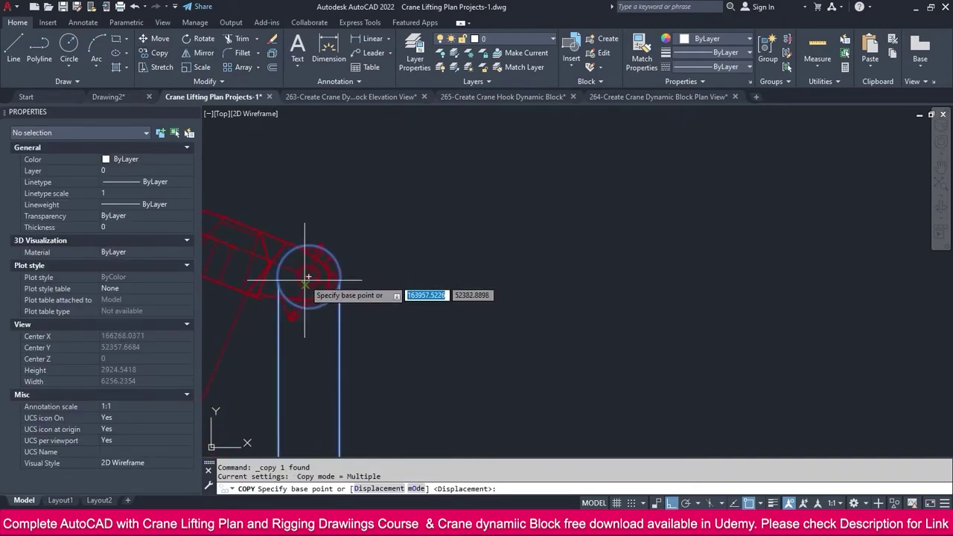
{"action": "left_click", "coordinate": [307, 280]}
{"action": "scroll", "coordinate": [281, 258], "scroll_direction": "down", "scroll_amount": 4}
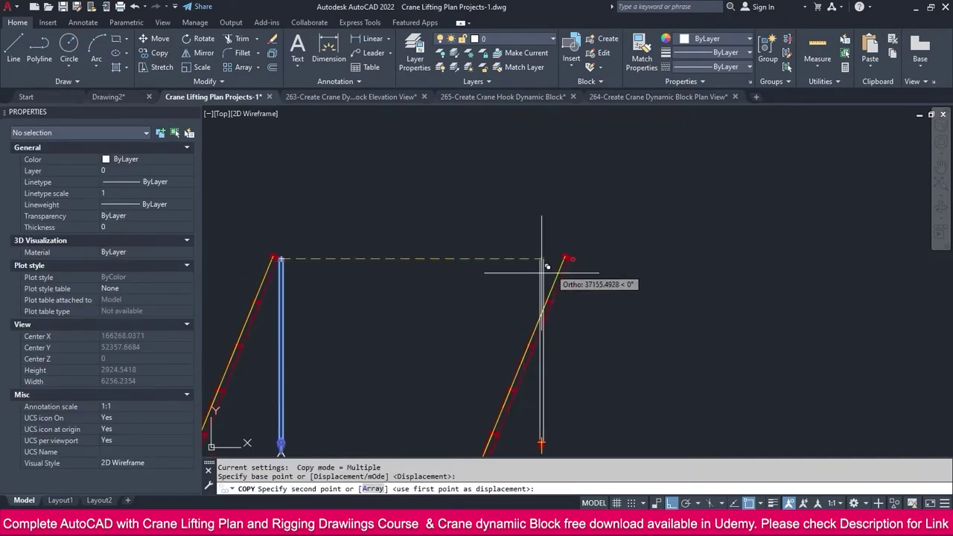
{"action": "scroll", "coordinate": [584, 260], "scroll_direction": "up", "scroll_amount": 8}
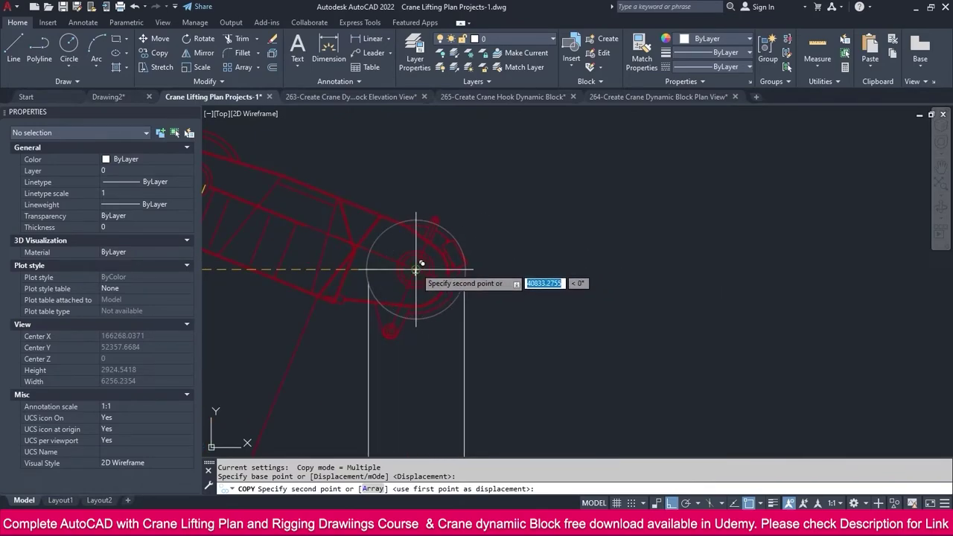
{"action": "left_click", "coordinate": [439, 278]}
{"action": "scroll", "coordinate": [415, 213], "scroll_direction": "down", "scroll_amount": 6}
{"action": "key", "text": "Escape"}
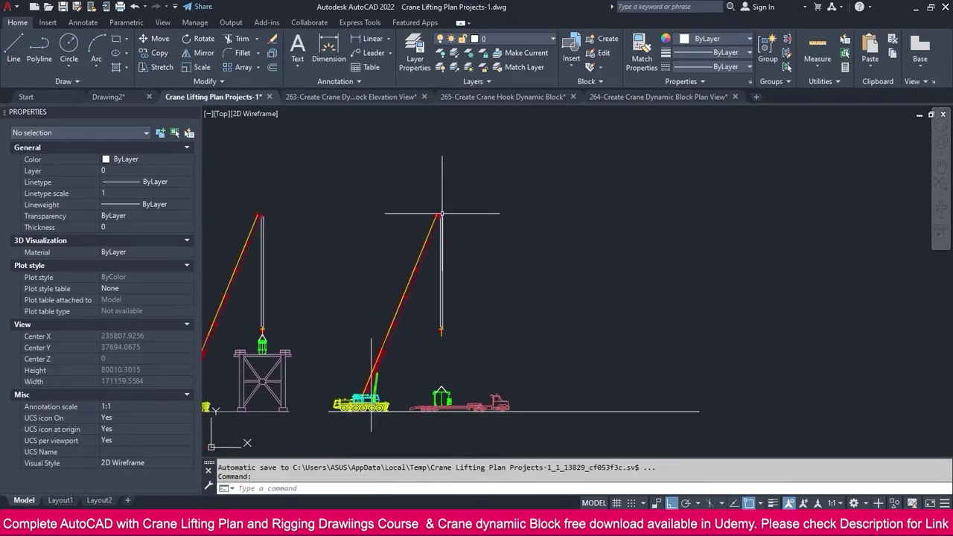
Lower the second crane's hook onto the apex of the trailer load's slings, making the hook block's Distance1 about 37474
{"action": "scroll", "coordinate": [443, 323], "scroll_direction": "up", "scroll_amount": 5}
{"action": "left_click", "coordinate": [446, 303]}
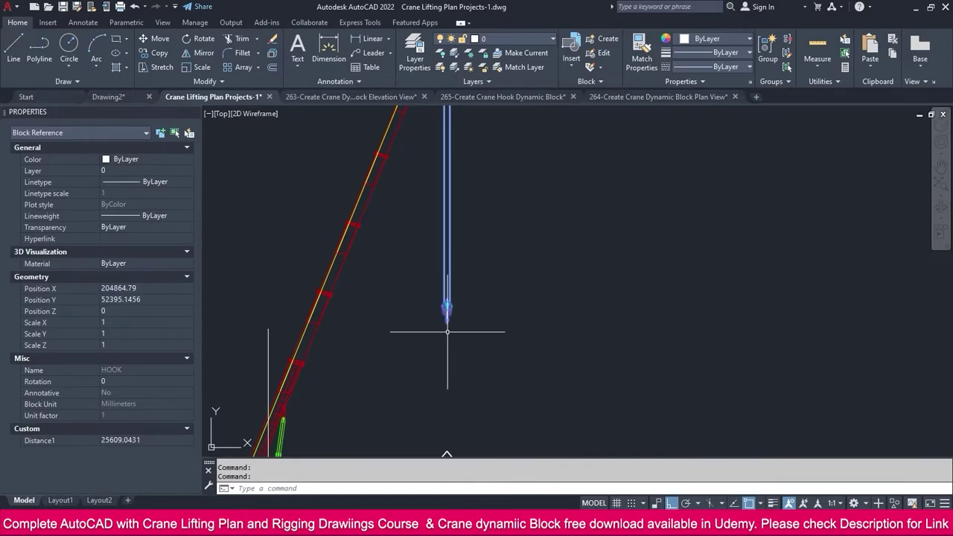
{"action": "left_click", "coordinate": [447, 305]}
{"action": "scroll", "coordinate": [449, 305], "scroll_direction": "up", "scroll_amount": 5}
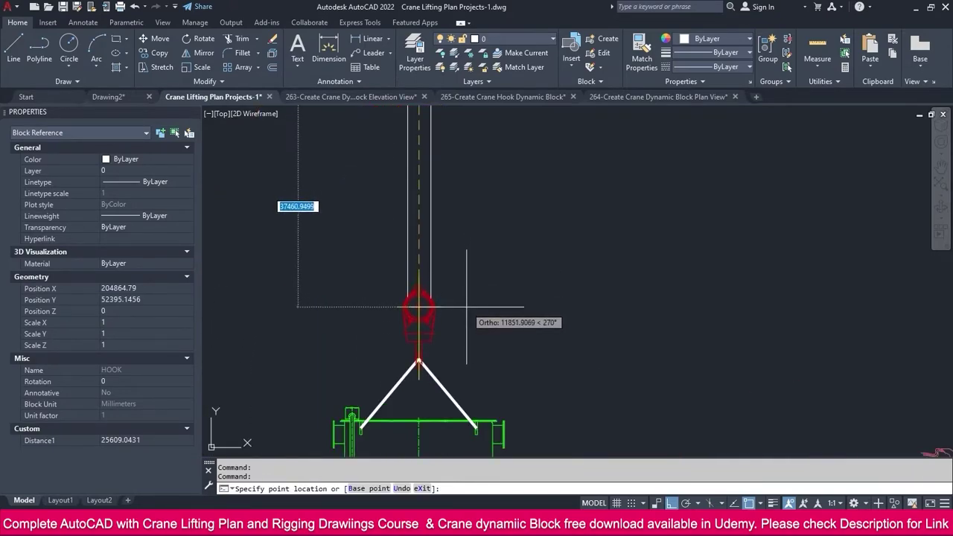
{"action": "key", "text": "Escape"}
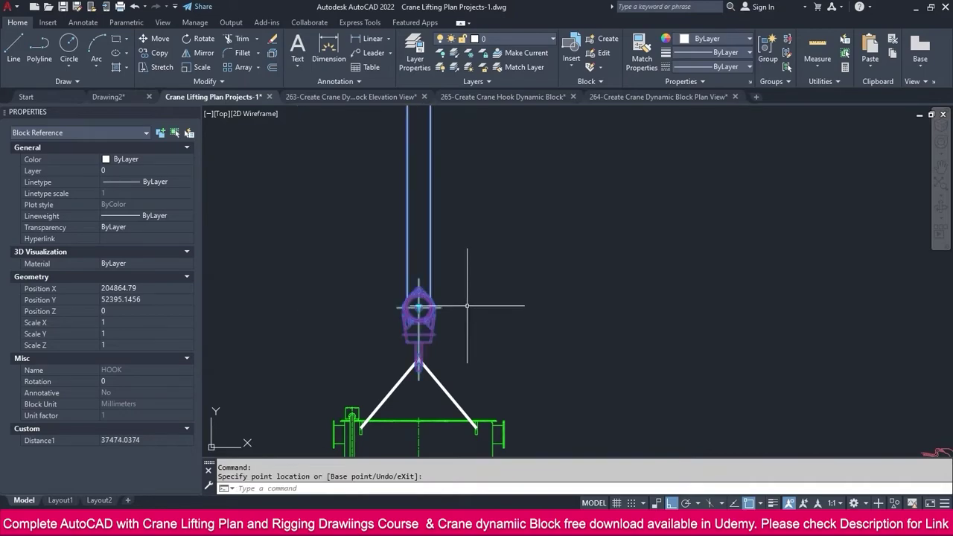
{"action": "key", "text": "Escape"}
Delete the vertical construction line through the second crane's slewing centre
{"action": "scroll", "coordinate": [565, 263], "scroll_direction": "down", "scroll_amount": 5}
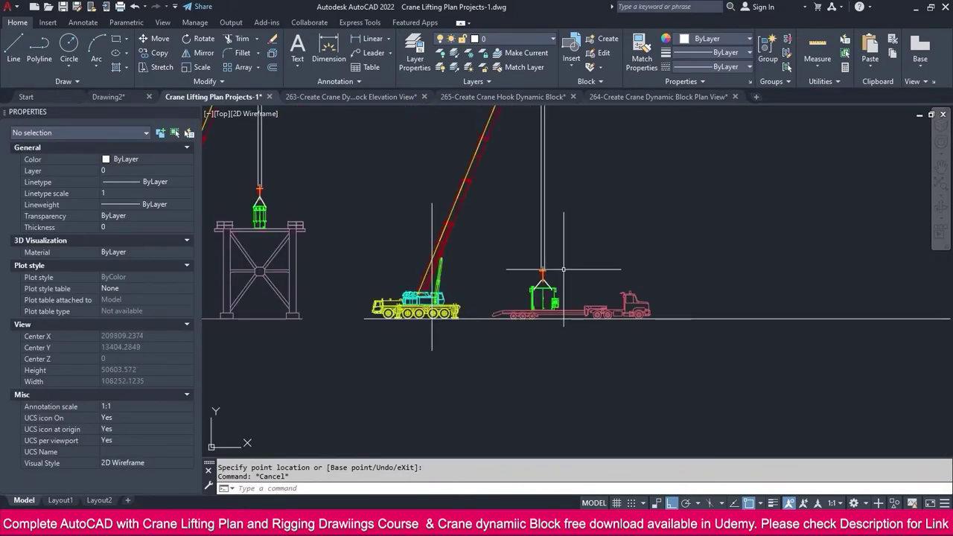
{"action": "left_click", "coordinate": [430, 226]}
{"action": "key", "text": "Escape"}
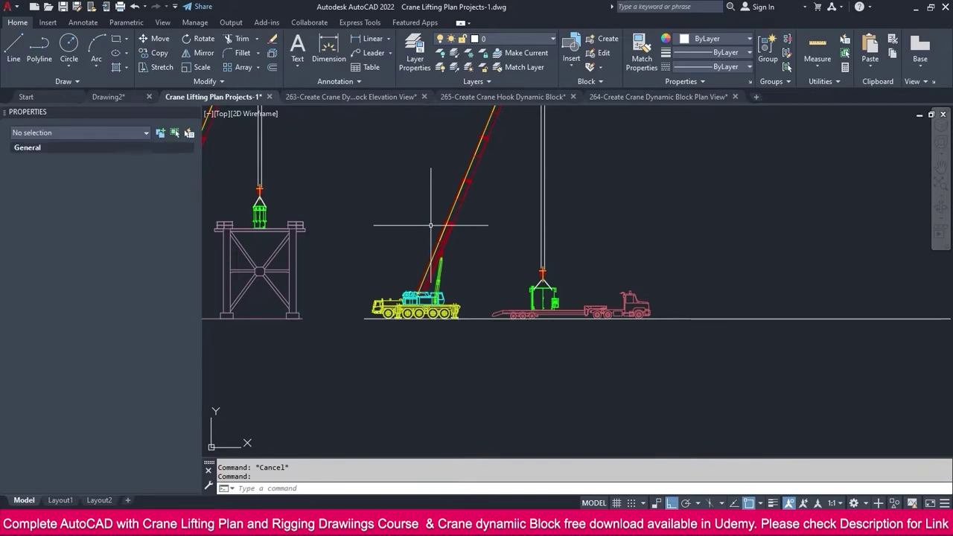
{"action": "key", "text": "Delete"}
{"action": "middle_click_drag", "start_coordinate": [537, 312], "coordinate": [555, 365]}
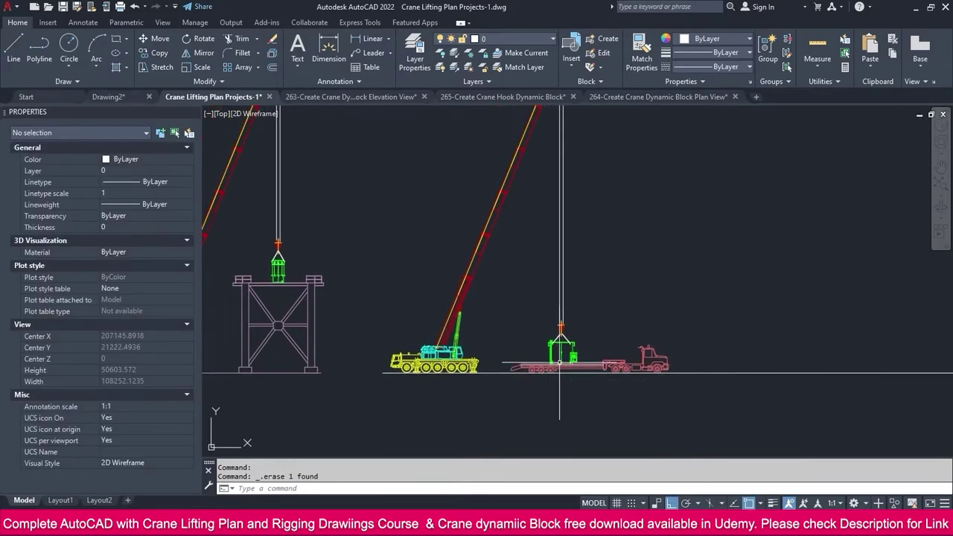
Shorten the second elevation's ground line so that it ends at the front of the trailer truck
{"action": "scroll", "coordinate": [534, 362], "scroll_direction": "down", "scroll_amount": 2}
{"action": "middle_click_drag", "start_coordinate": [389, 338], "coordinate": [380, 356]}
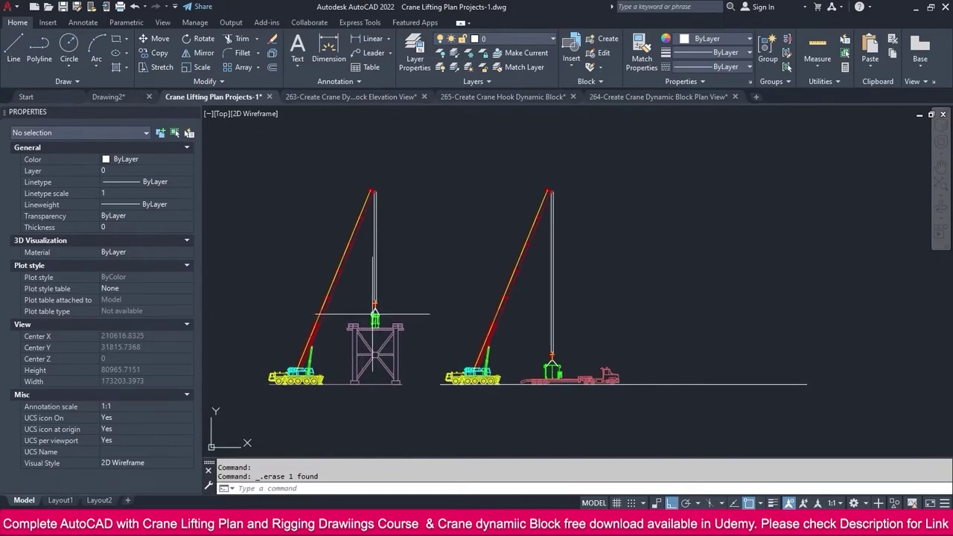
{"action": "left_click", "coordinate": [747, 352]}
{"action": "left_click", "coordinate": [725, 400]}
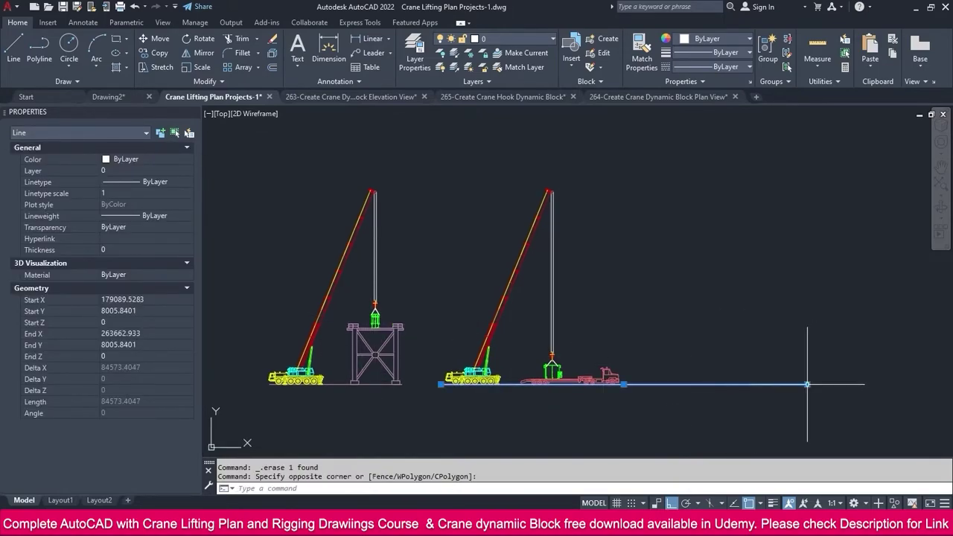
{"action": "left_click", "coordinate": [807, 385]}
{"action": "scroll", "coordinate": [630, 397], "scroll_direction": "up", "scroll_amount": 4}
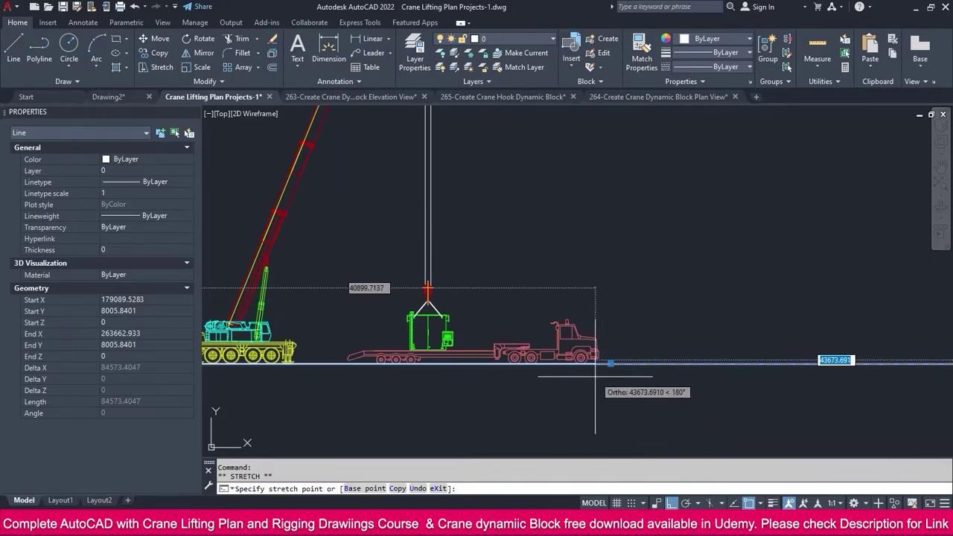
{"action": "scroll", "coordinate": [638, 383], "scroll_direction": "down", "scroll_amount": 6}
{"action": "key", "text": "Escape"}
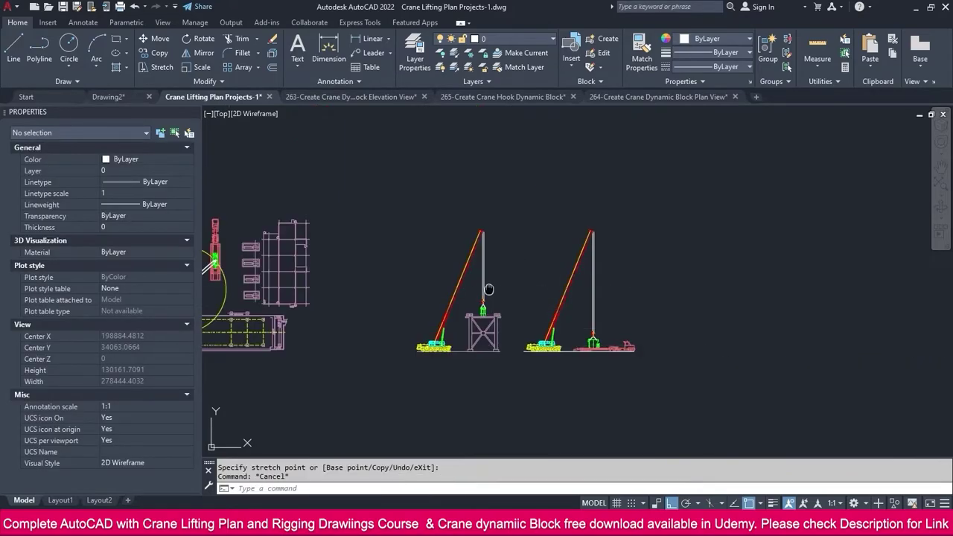
{"action": "middle_click_drag", "start_coordinate": [488, 289], "coordinate": [492, 323]}
{"action": "scroll", "coordinate": [528, 341], "scroll_direction": "up", "scroll_amount": 3}
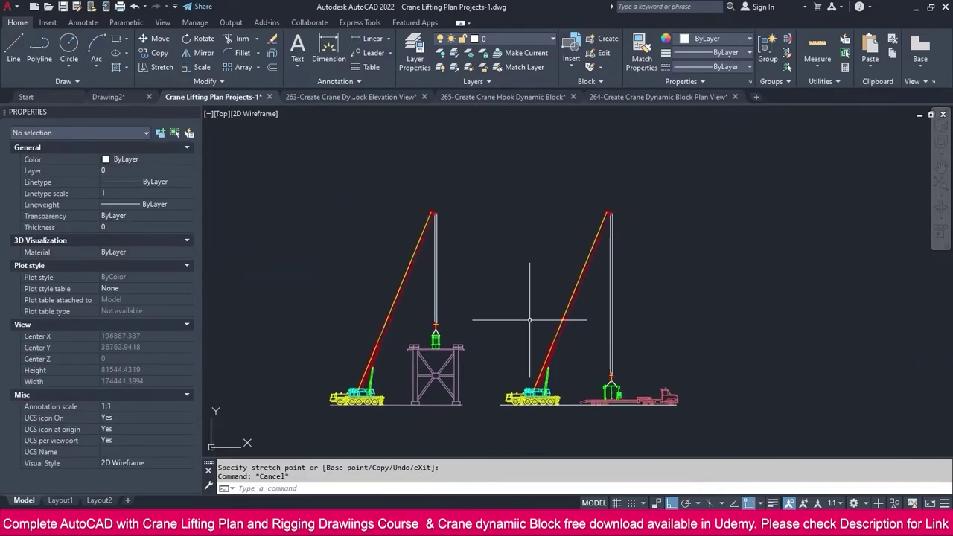